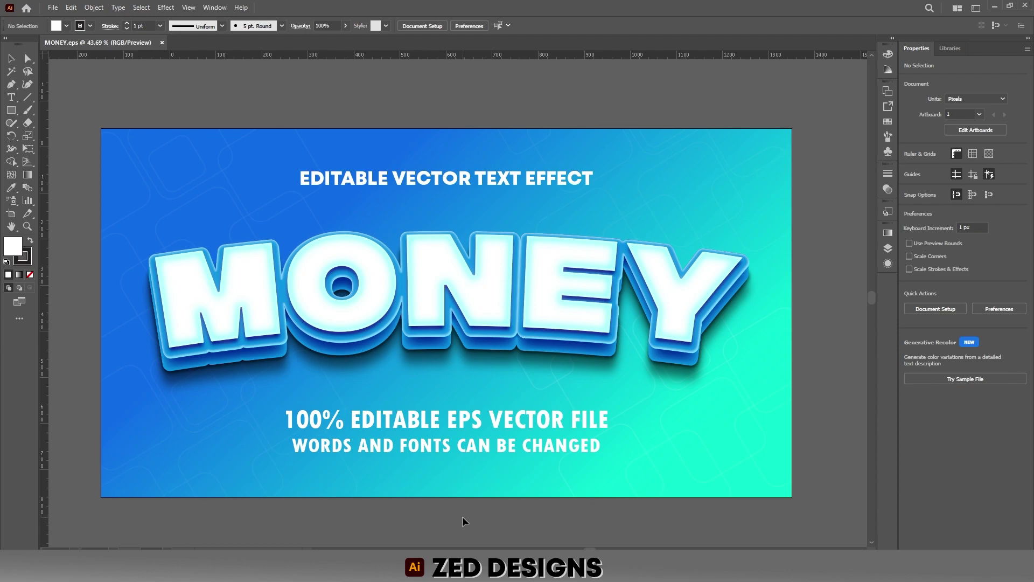
# Delete the existing MONEY artwork and add new point text reading "MONEY" in the middle of the artboard.
pyautogui.click(461, 285)
pyautogui.press('Delete')
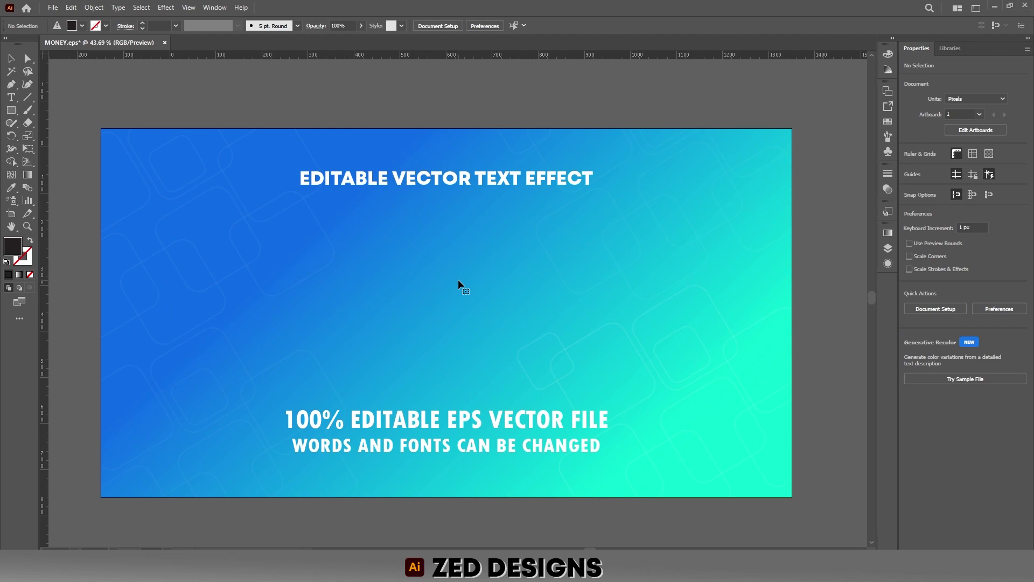
pyautogui.press('t')
pyautogui.click(379, 286)
pyautogui.write('MONEY')
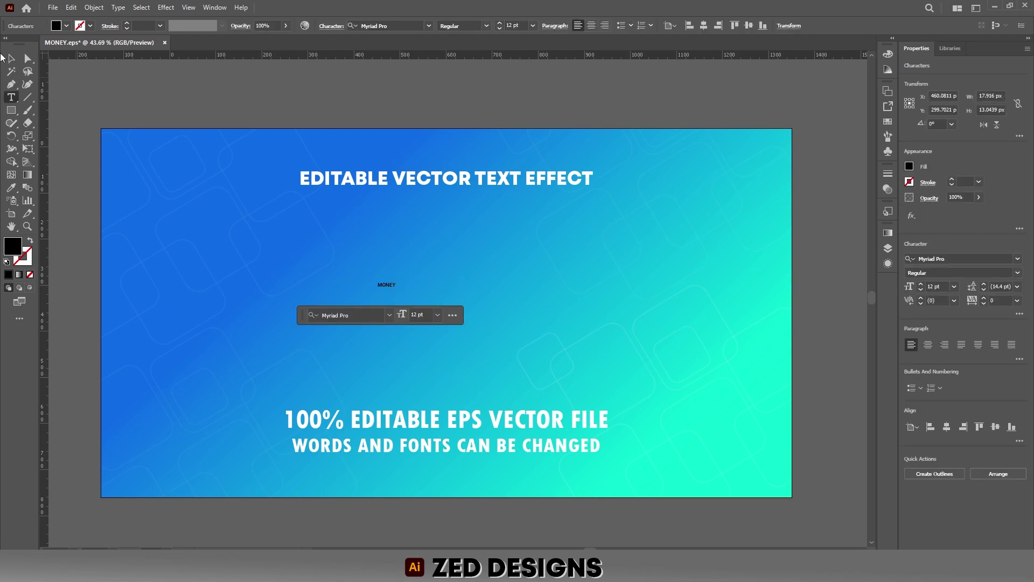
pyautogui.press('Escape')
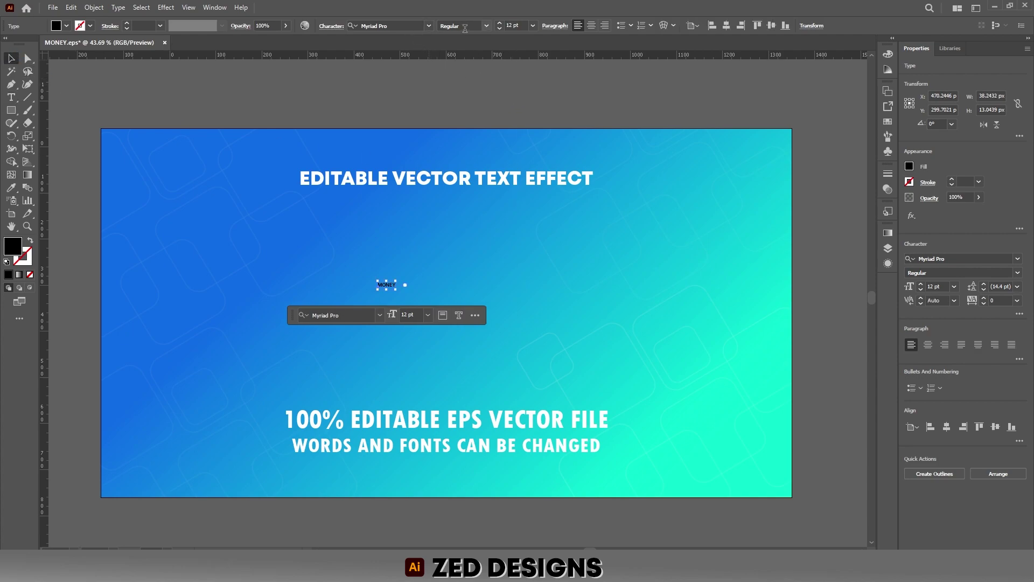
# Set the MONEY text to 280 pt in the Integral CF Heavy Regular font.
pyautogui.write('280')
pyautogui.press('Return')
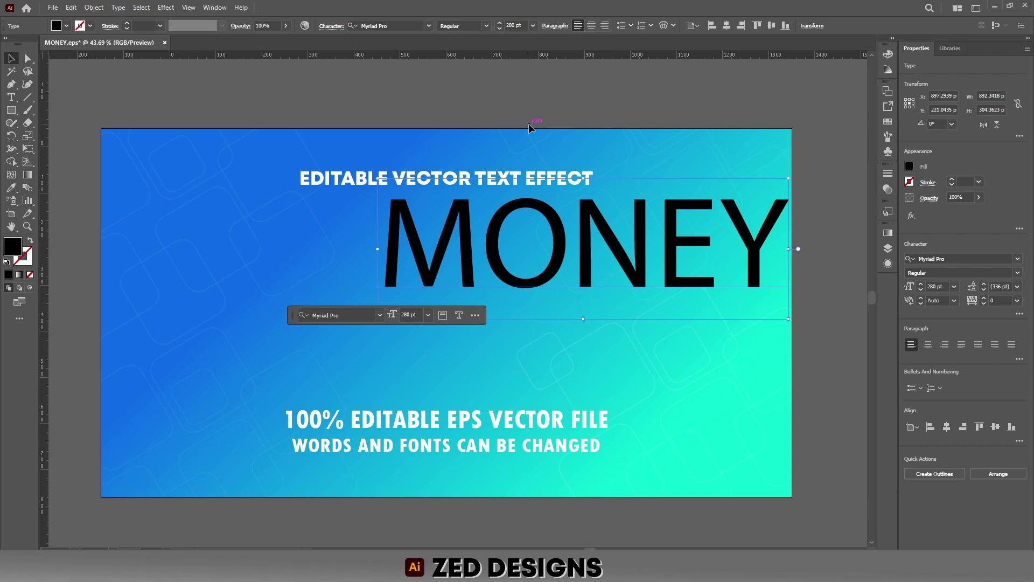
pyautogui.click(409, 26)
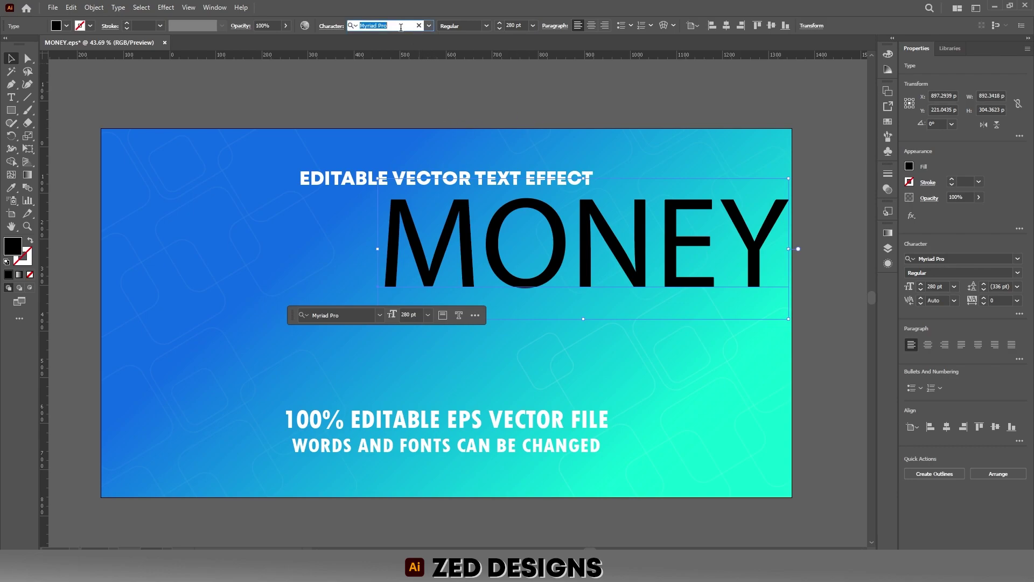
pyautogui.write('INTEG')
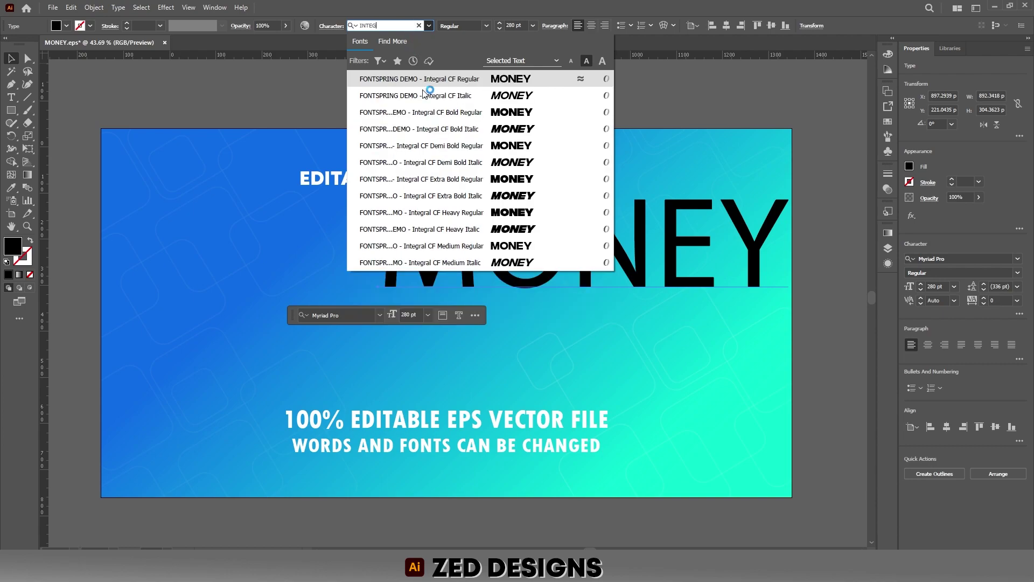
pyautogui.click(447, 212)
# Center-align the MONEY text's paragraph and center the text horizontally and vertically on the artboard.
pyautogui.click(591, 25)
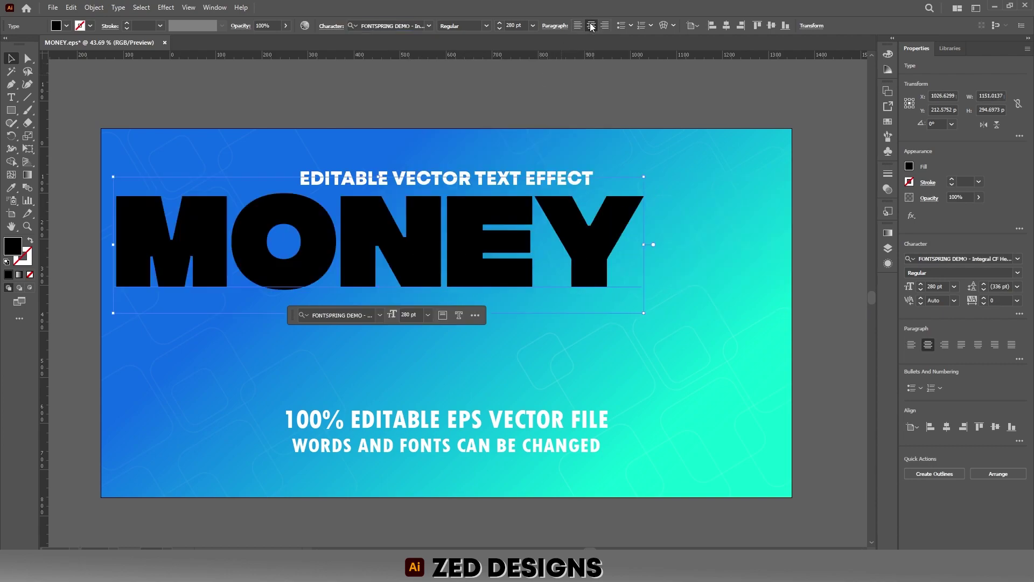
pyautogui.click(727, 25)
pyautogui.click(771, 25)
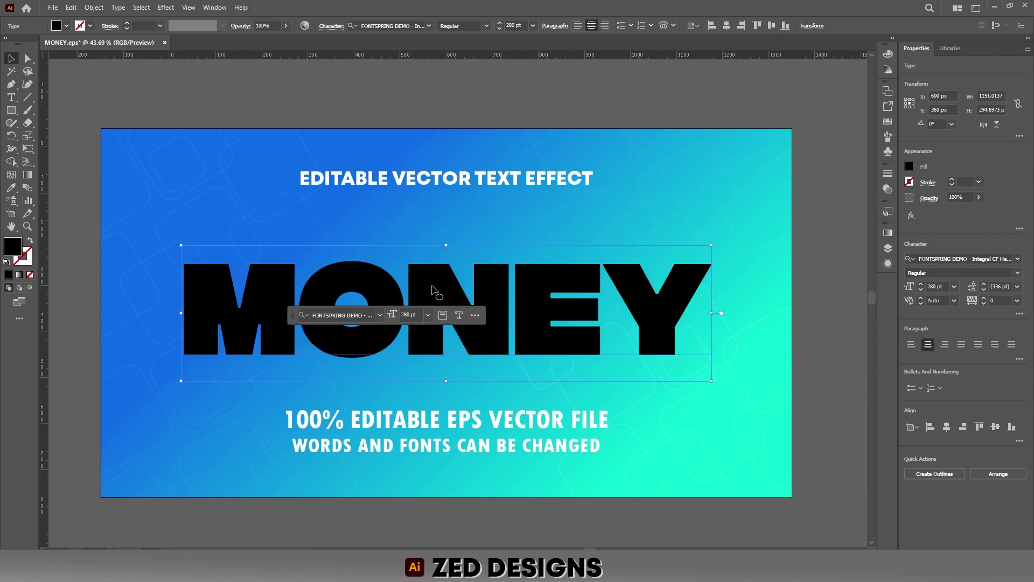
# Remove the MONEY text's black character fill and add a new fill to its appearance.
pyautogui.click(30, 275)
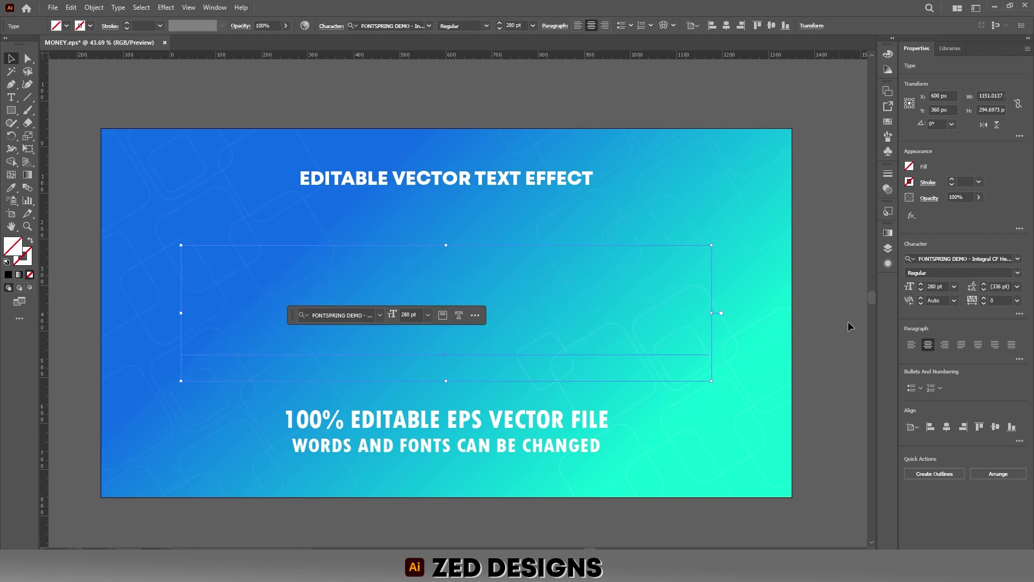
pyautogui.click(889, 264)
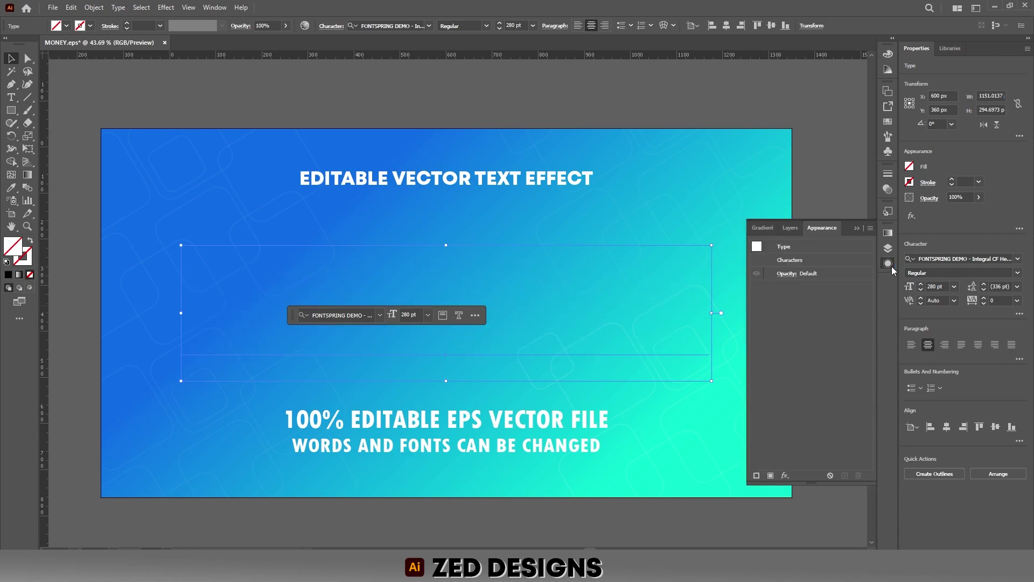
pyautogui.click(771, 476)
# Set the color of the new appearance fill to hex 6EFFF8.
pyautogui.click(770, 261)
pyautogui.click(769, 274)
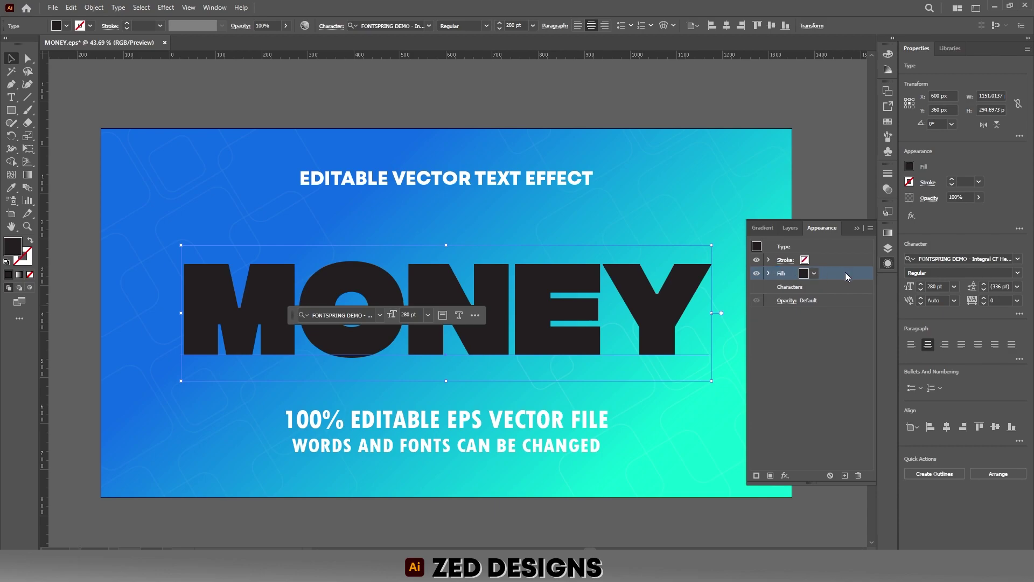
pyautogui.keyDown('shift'); pyautogui.click(804, 273); pyautogui.keyUp('shift')
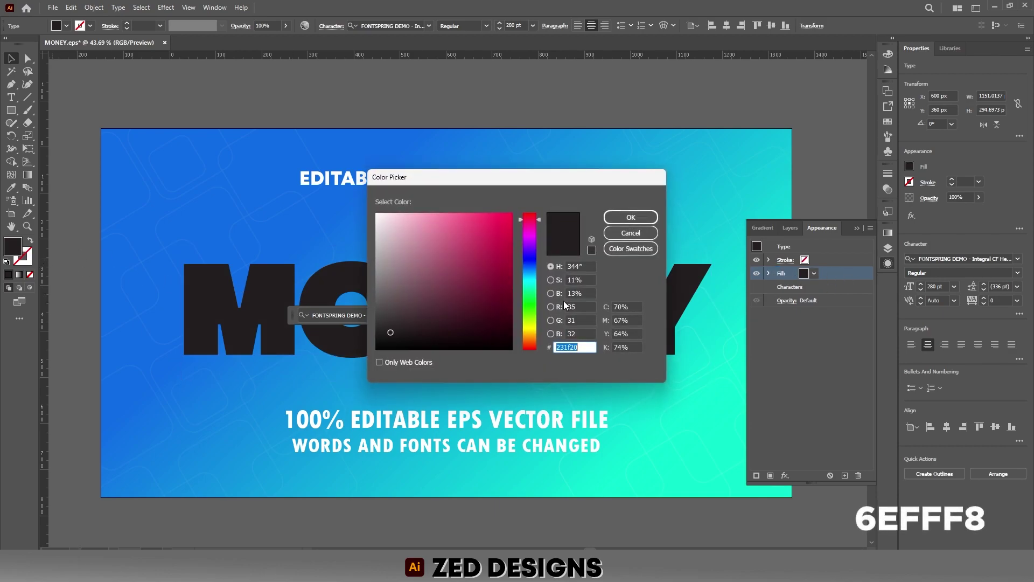
pyautogui.write('6EFFF8')
pyautogui.press('Tab')
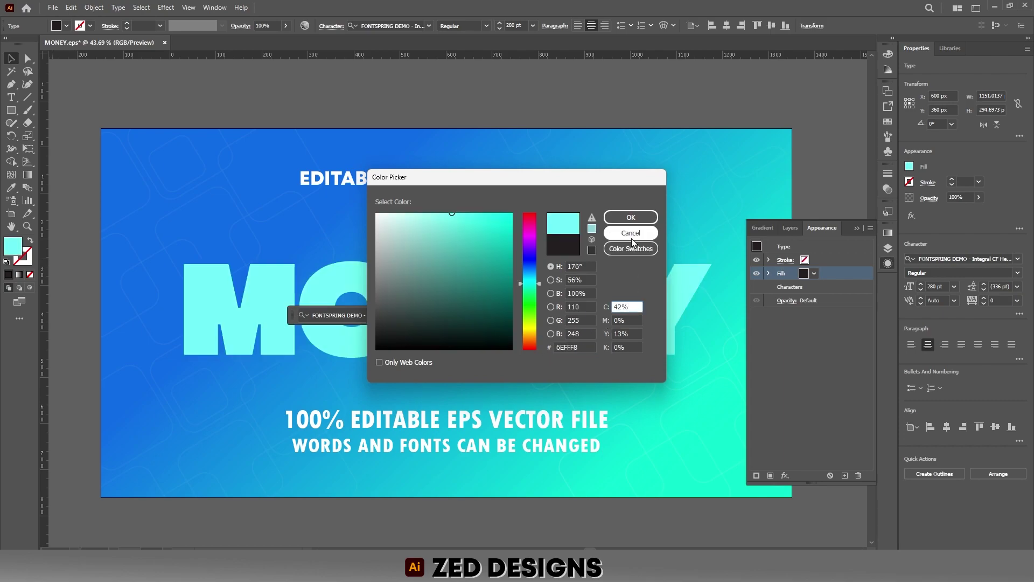
pyautogui.click(632, 223)
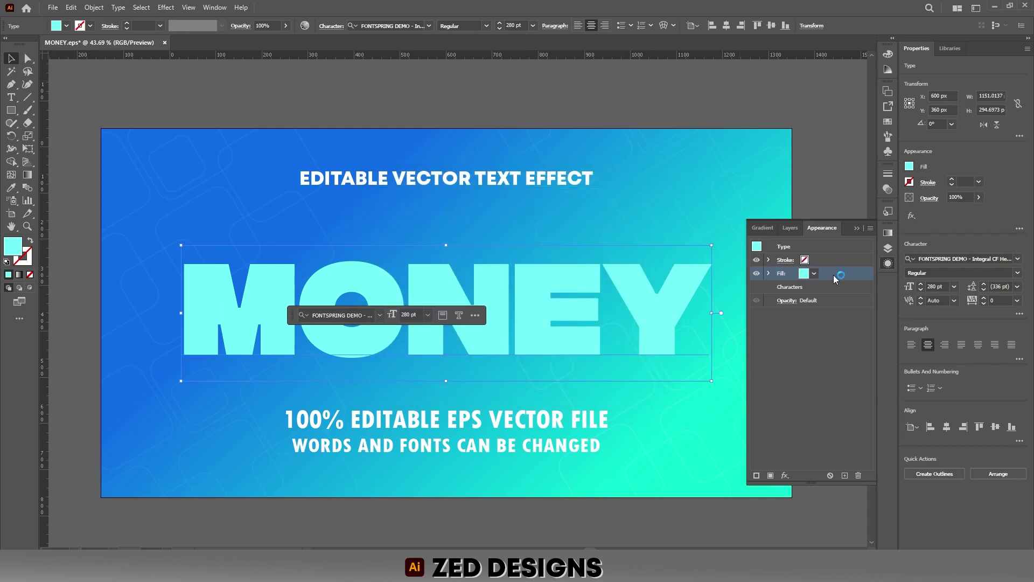
# Duplicate the turquoise fill and change the upper copy to white.
pyautogui.click(845, 475)
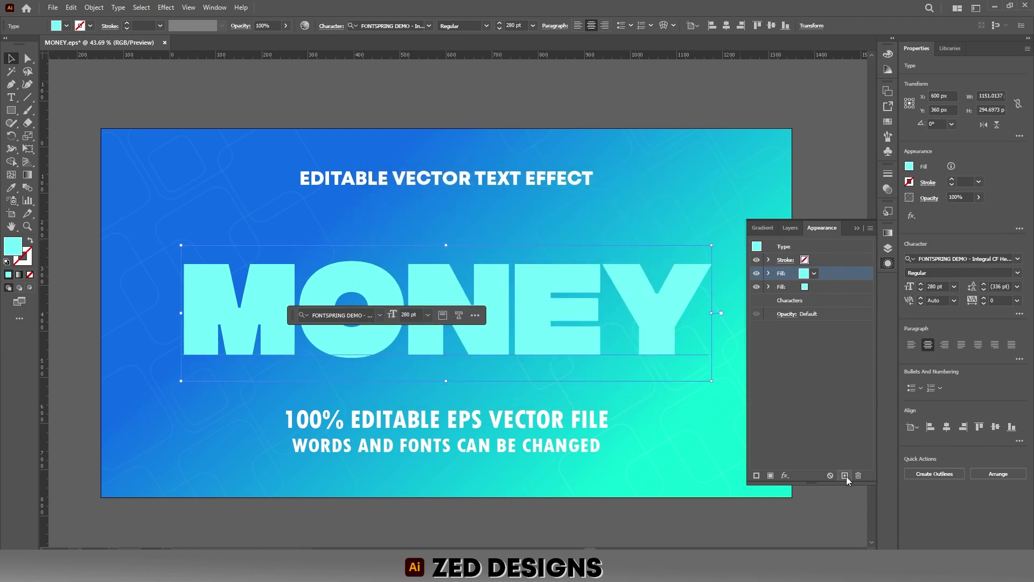
pyautogui.click(814, 273)
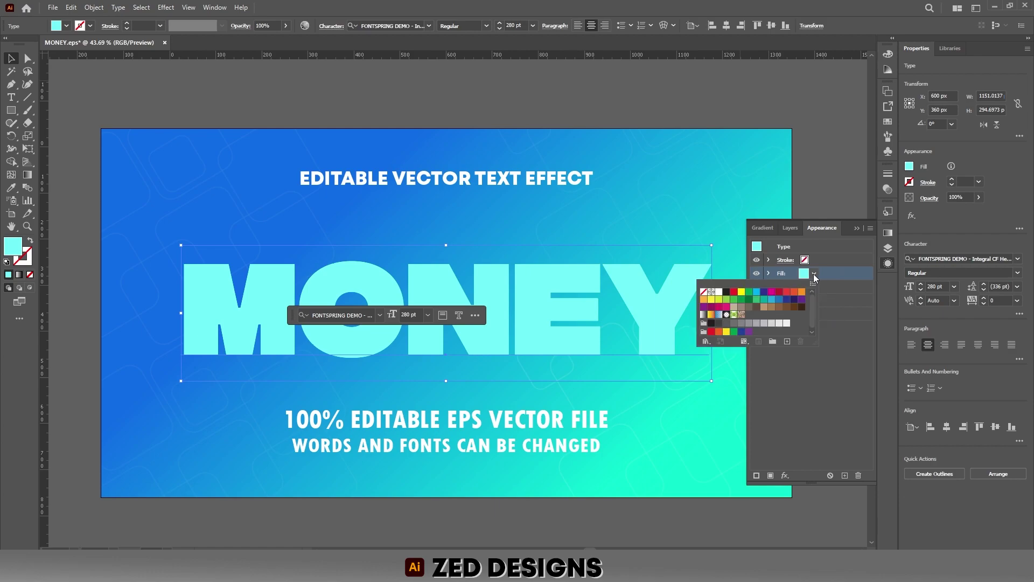
pyautogui.click(719, 292)
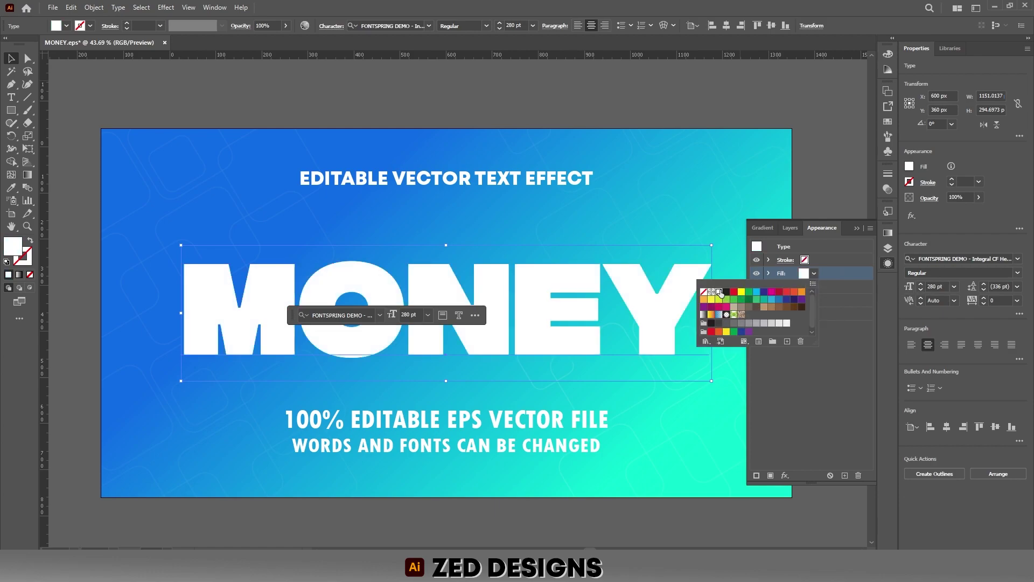
pyautogui.click(836, 278)
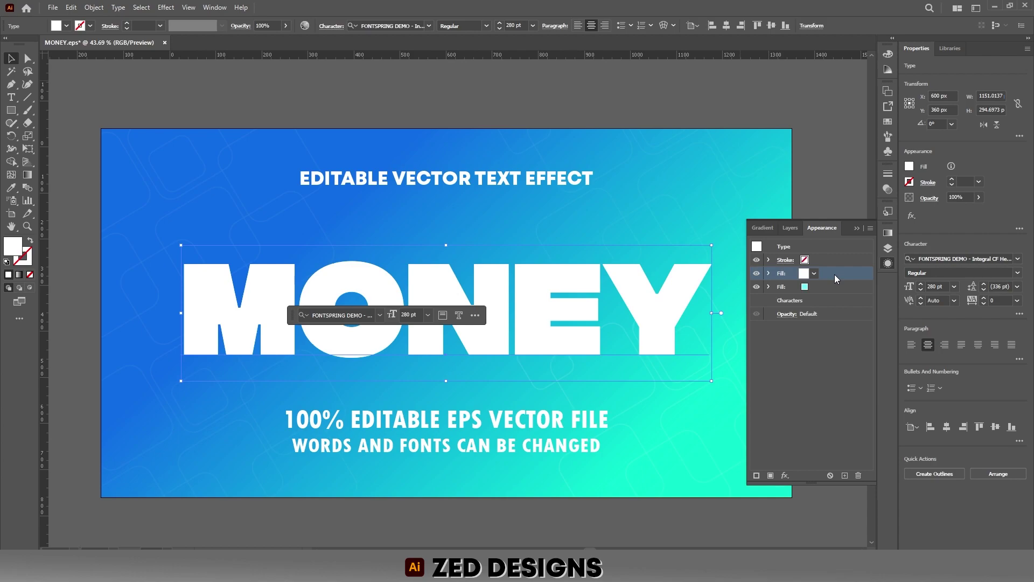
# Apply an Offset Path effect of -7 px to the white fill and change its join type.
pyautogui.click(785, 476)
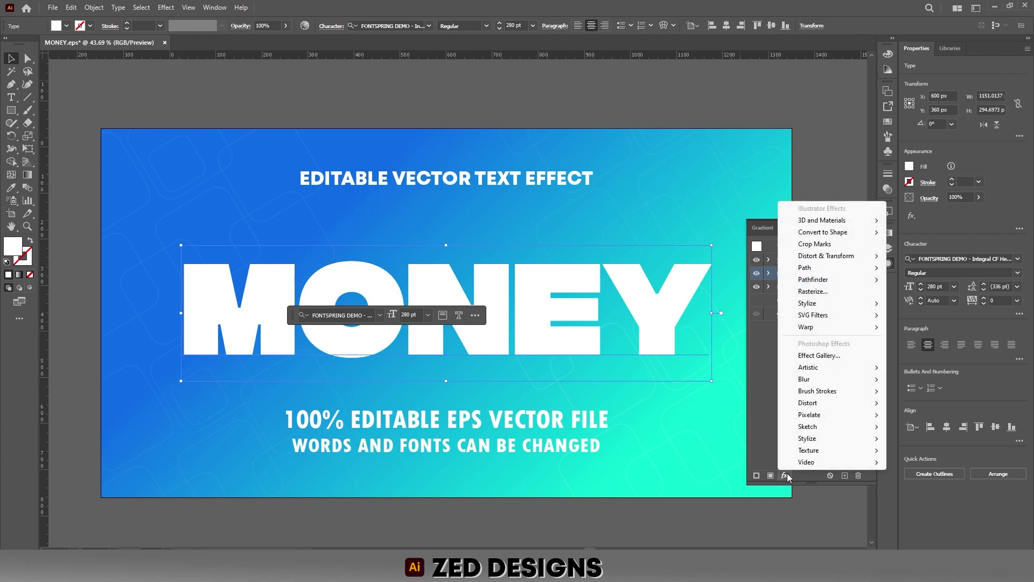
pyautogui.moveTo(842, 270)
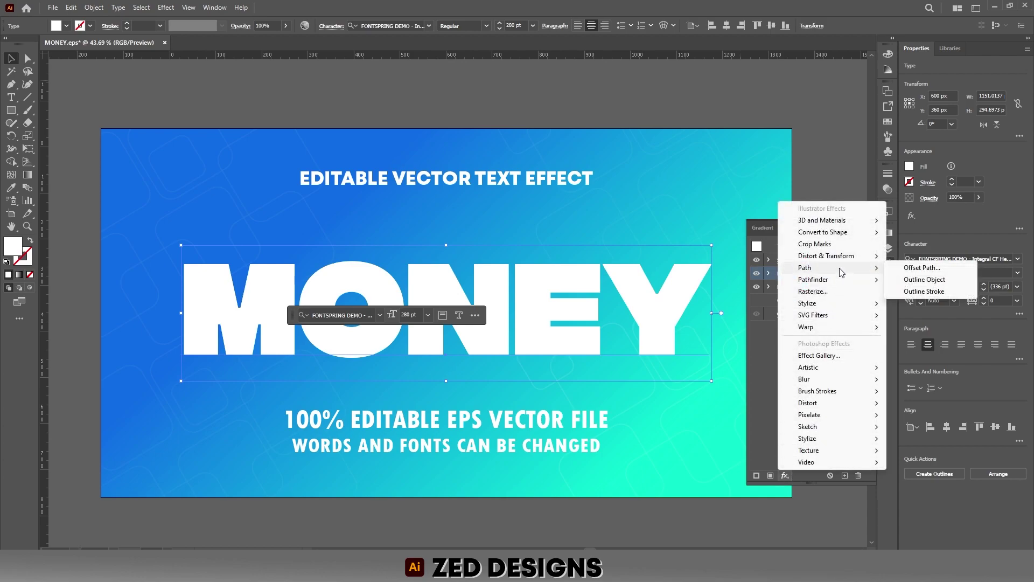
pyautogui.click(922, 268)
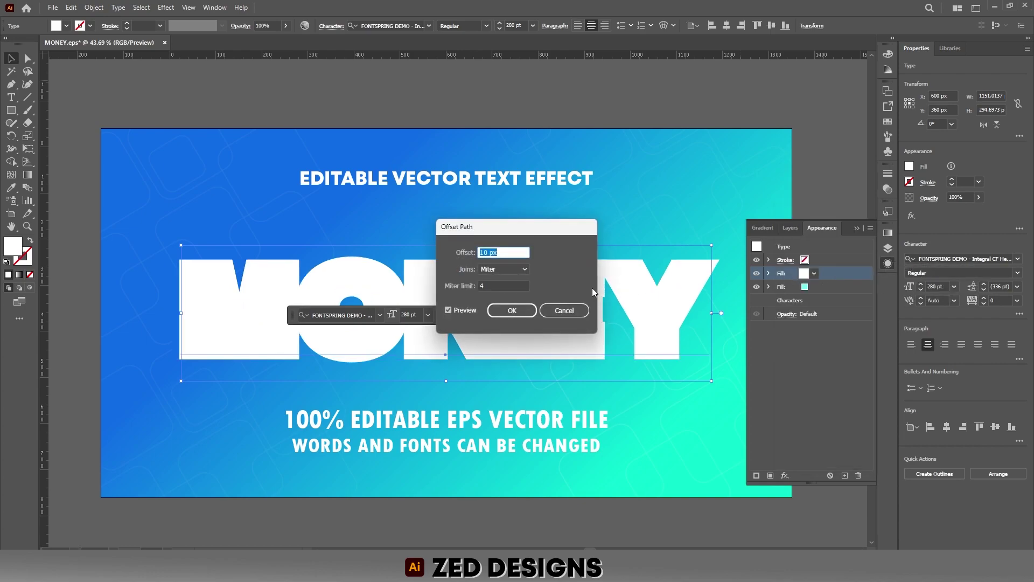
pyautogui.write('-7')
pyautogui.press('Tab')
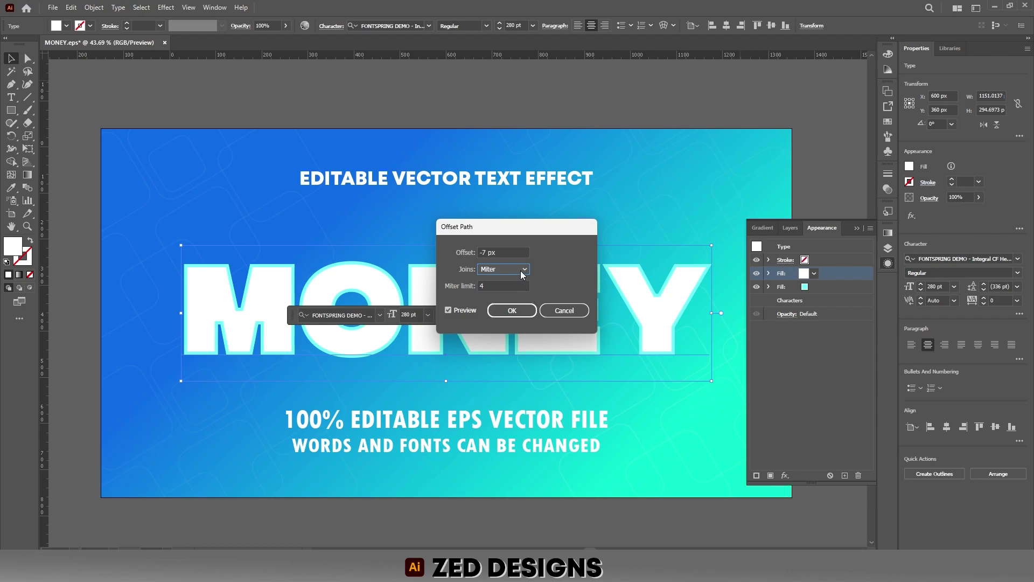
pyautogui.click(520, 271)
pyautogui.click(509, 293)
pyautogui.click(508, 311)
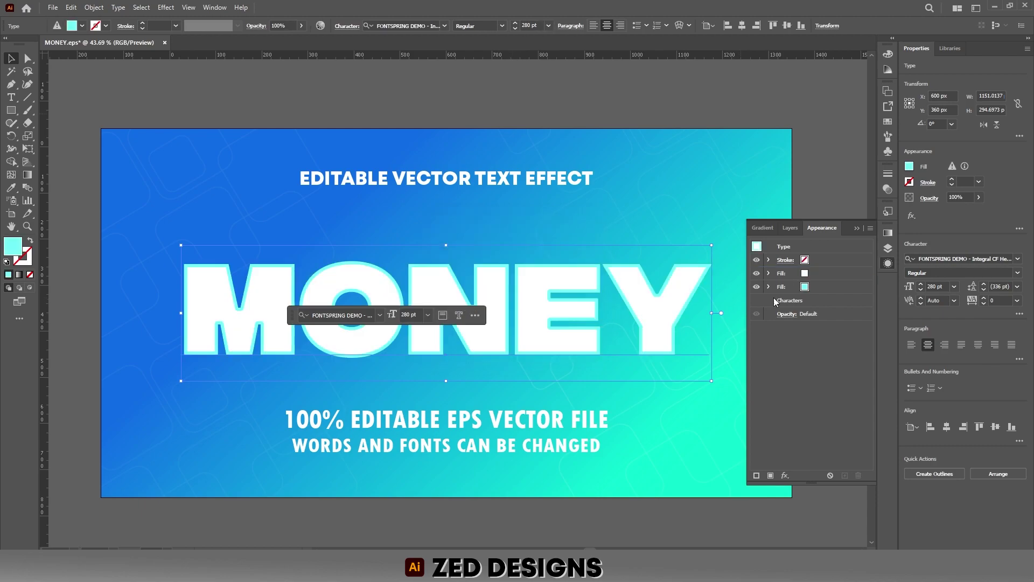
# Apply a Gaussian Blur with a 35-pixel radius to the white fill.
pyautogui.click(829, 274)
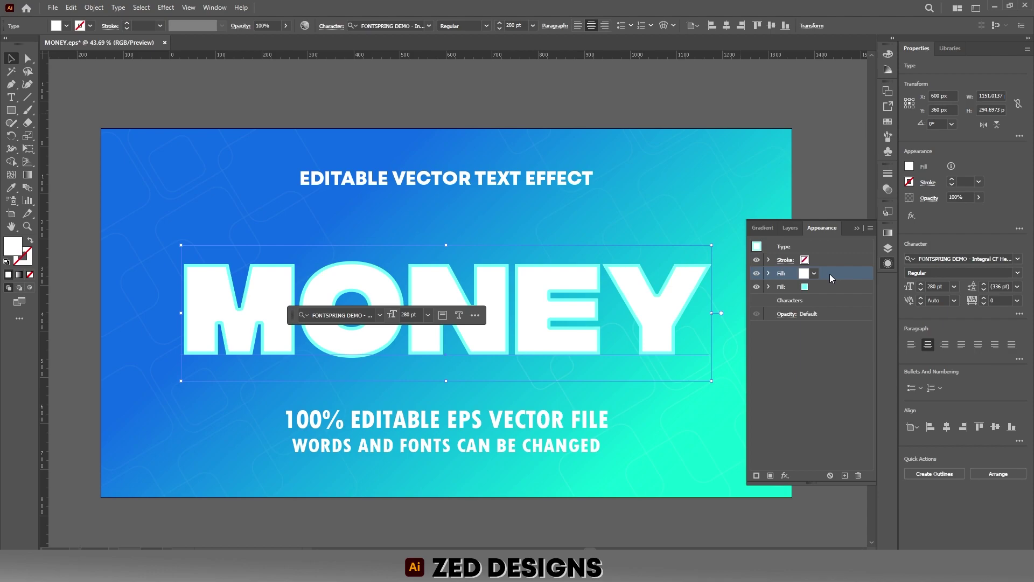
pyautogui.click(785, 475)
pyautogui.moveTo(813, 380)
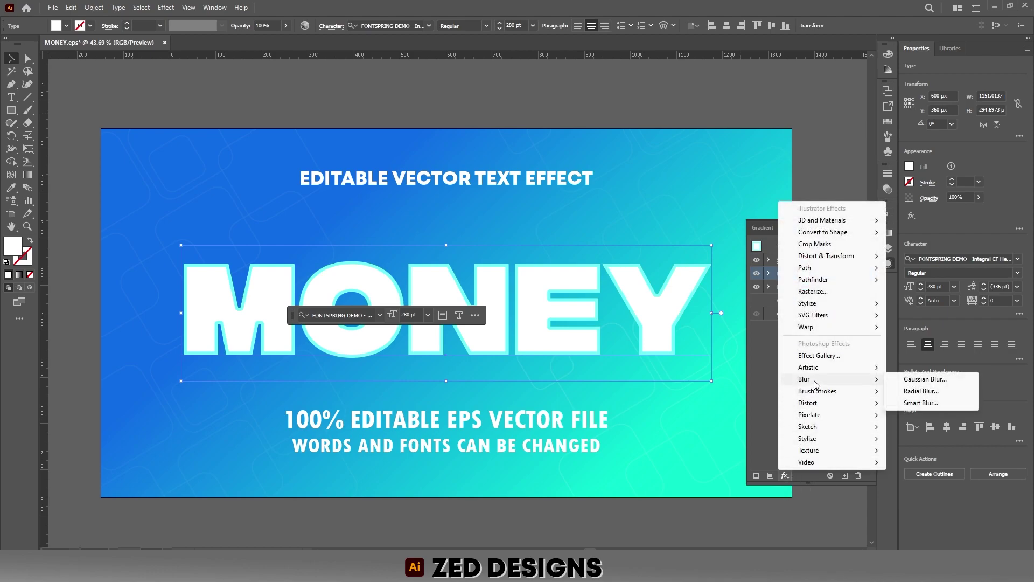
pyautogui.click(925, 380)
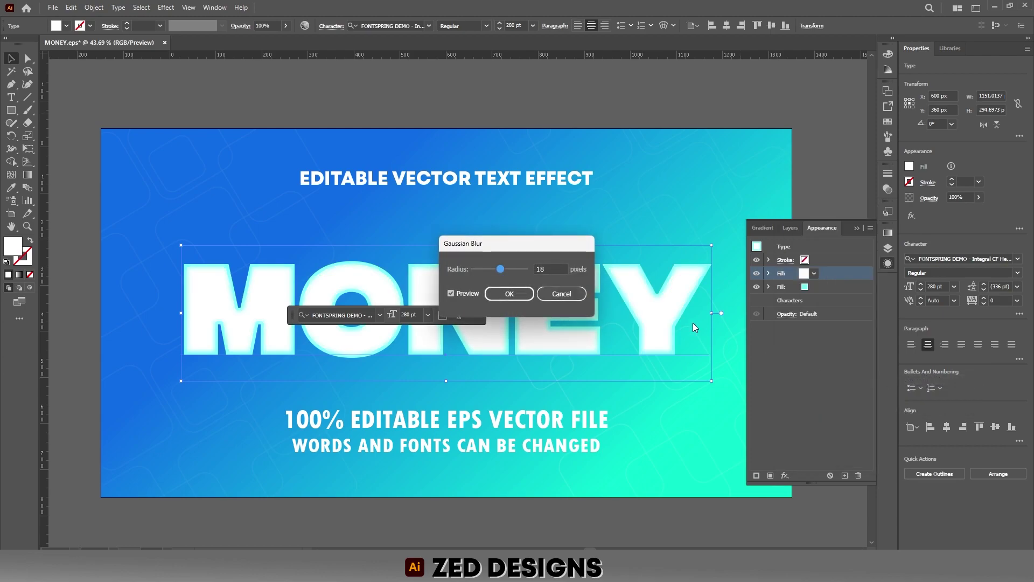
pyautogui.write('35')
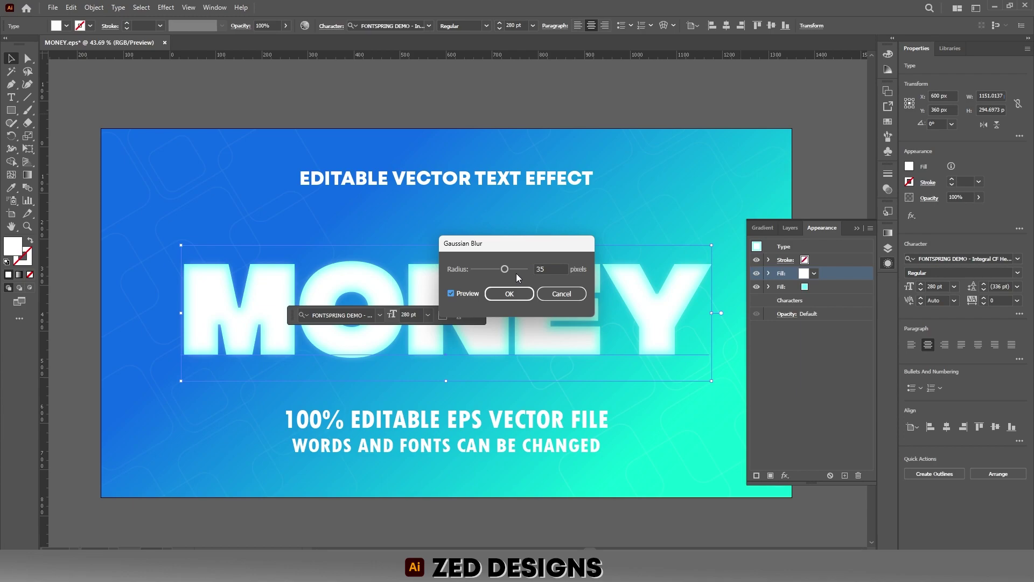
pyautogui.click(524, 295)
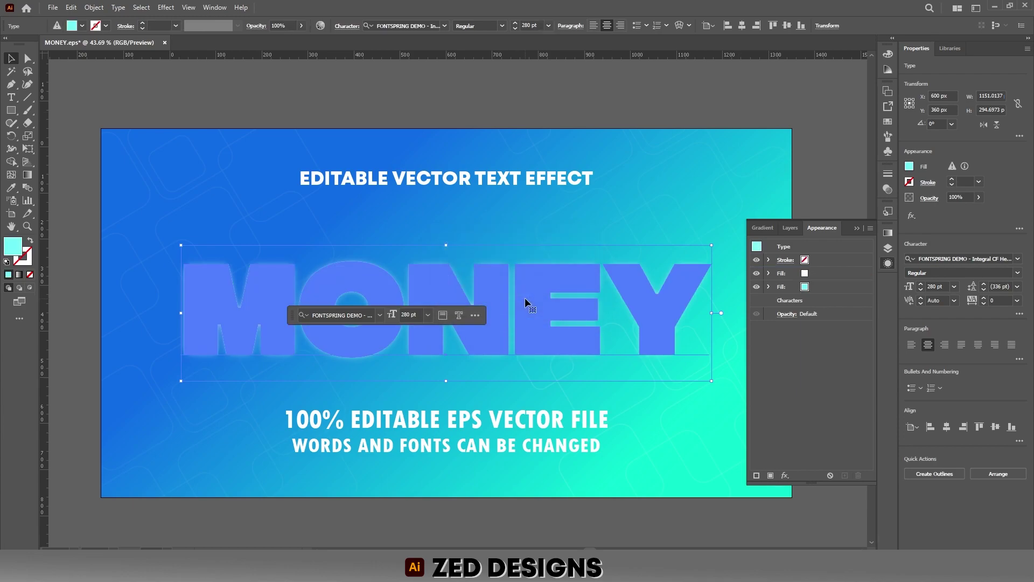
# Apply an Offset Path effect of 1 px with miter joins to the turquoise fill.
pyautogui.click(832, 287)
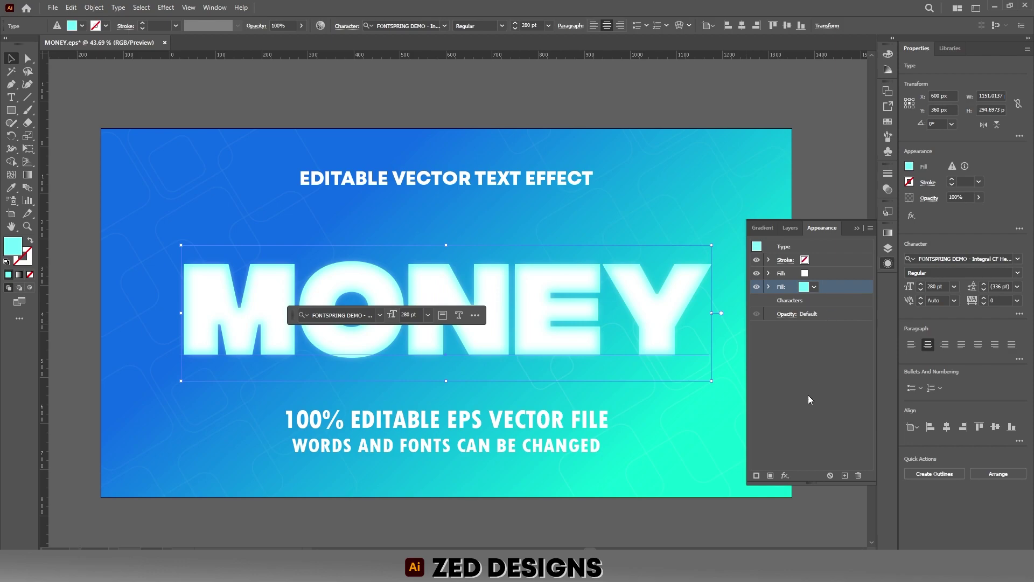
pyautogui.click(790, 474)
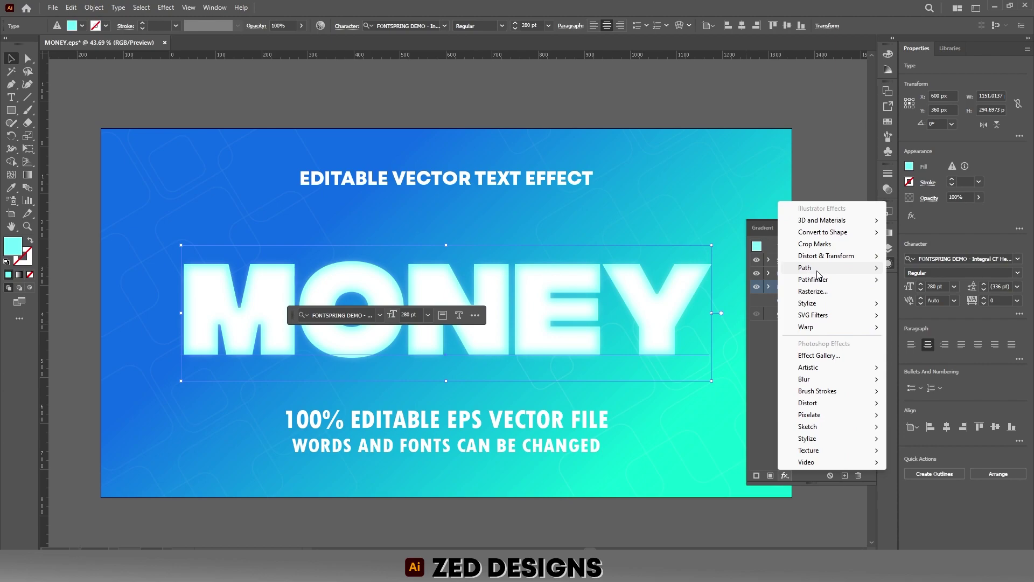
pyautogui.moveTo(819, 270)
pyautogui.click(921, 268)
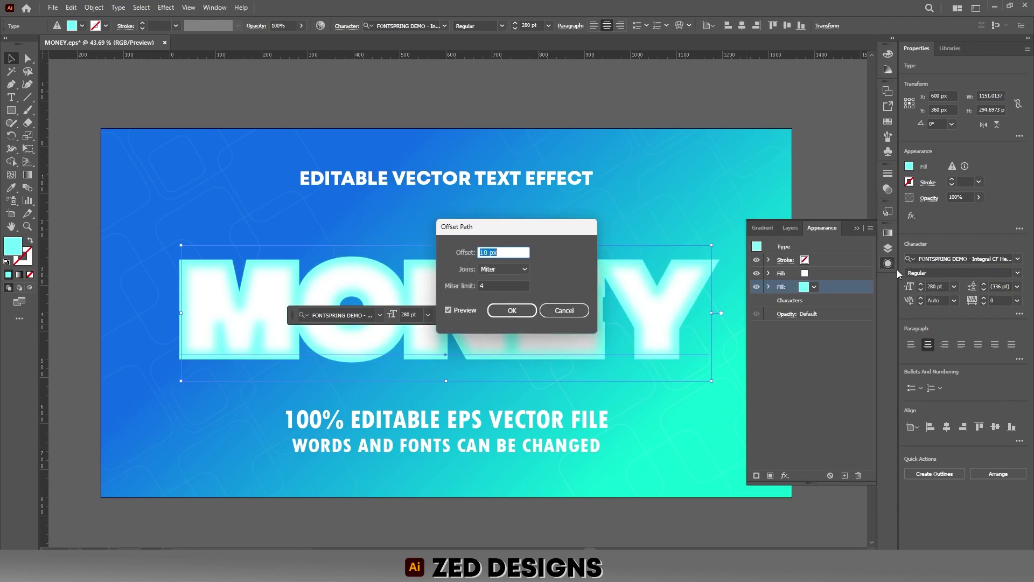
pyautogui.write('1')
pyautogui.press('Tab')
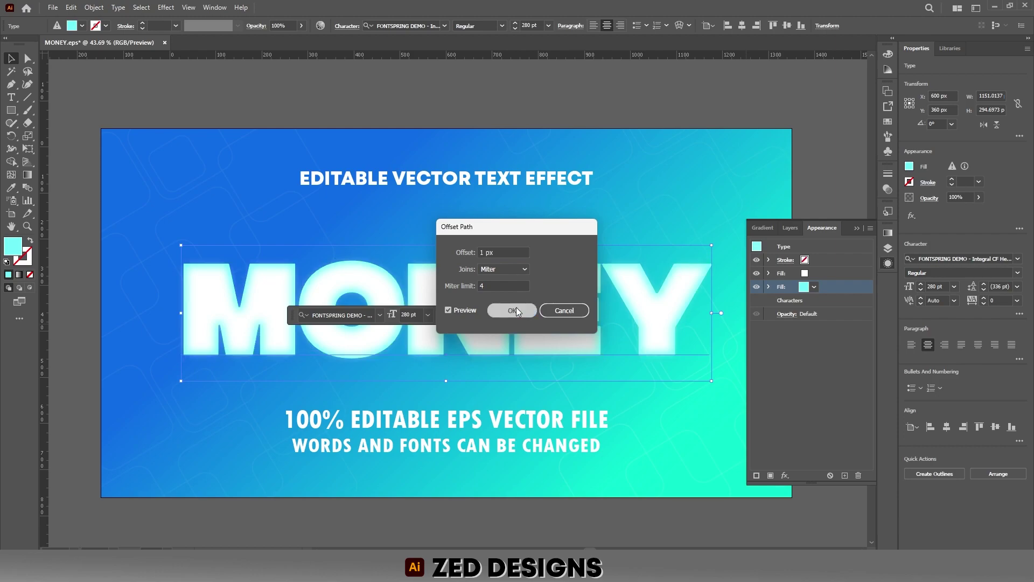
pyautogui.click(517, 309)
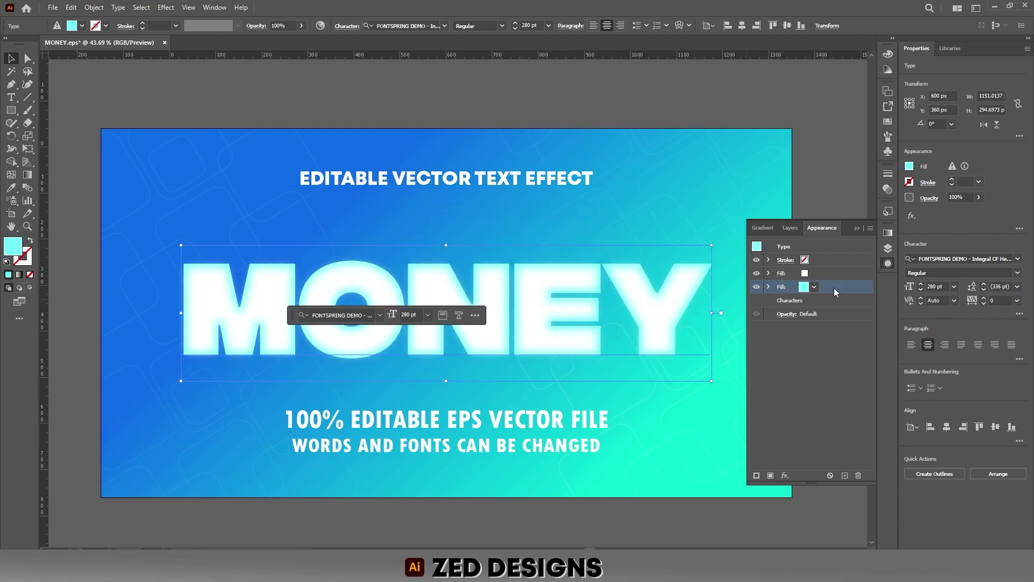
# Apply an Inner Glow effect to the turquoise fill in Screen mode with 65% opacity and an 8 px blur.
pyautogui.click(785, 475)
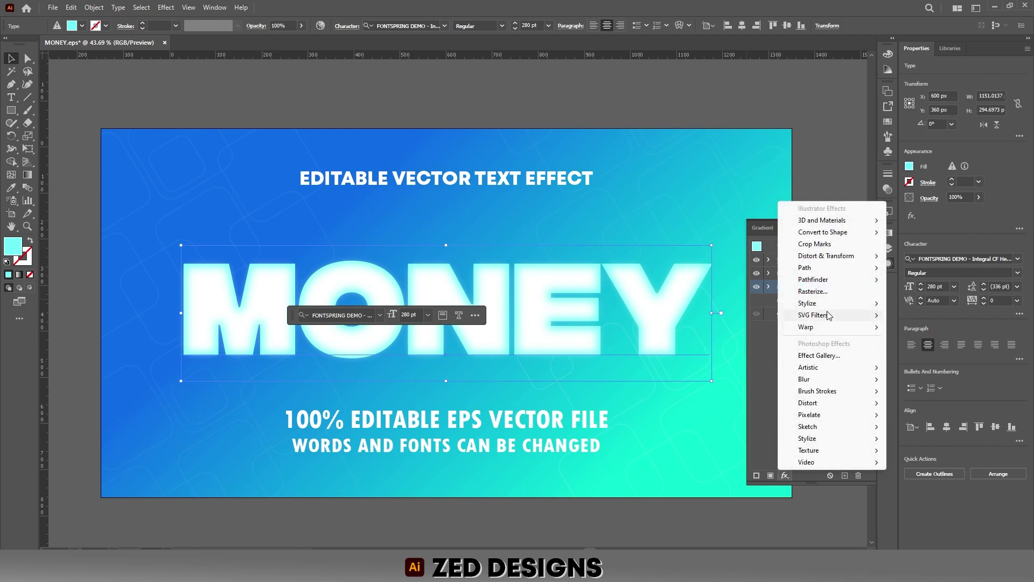
pyautogui.moveTo(829, 304)
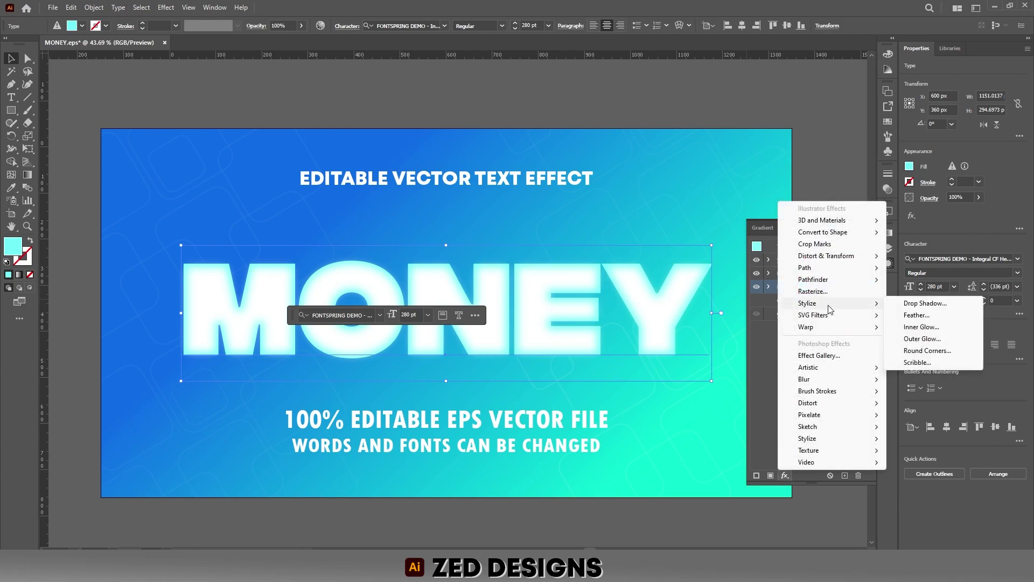
pyautogui.click(918, 325)
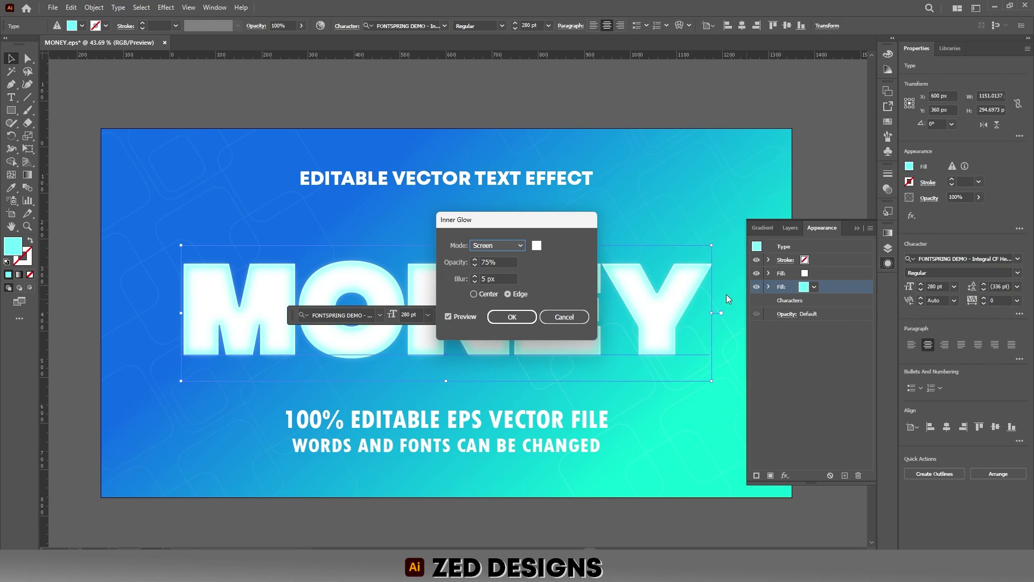
pyautogui.moveTo(511, 261); pyautogui.dragTo(467, 260)
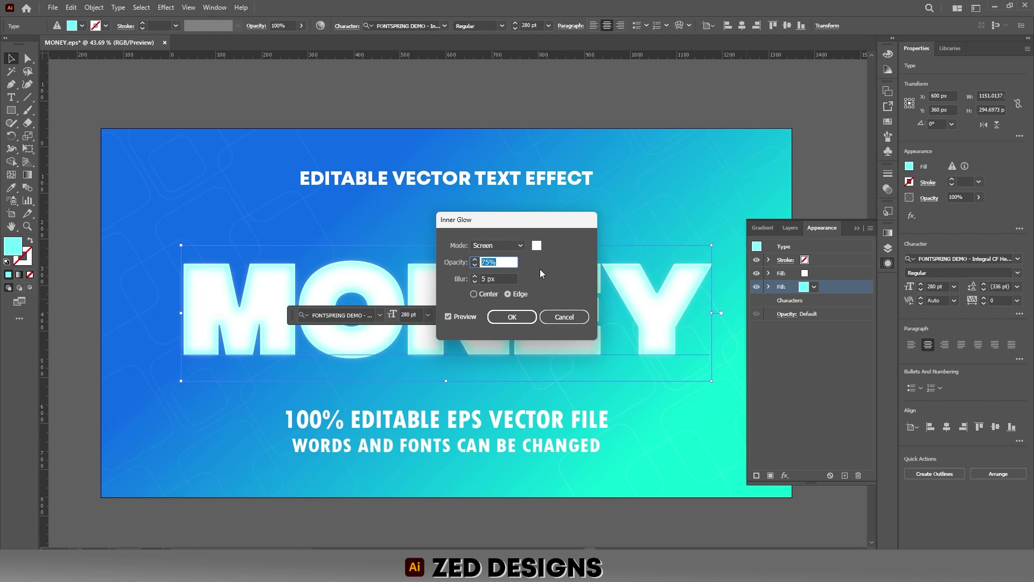
pyautogui.write('65')
pyautogui.press('Tab')
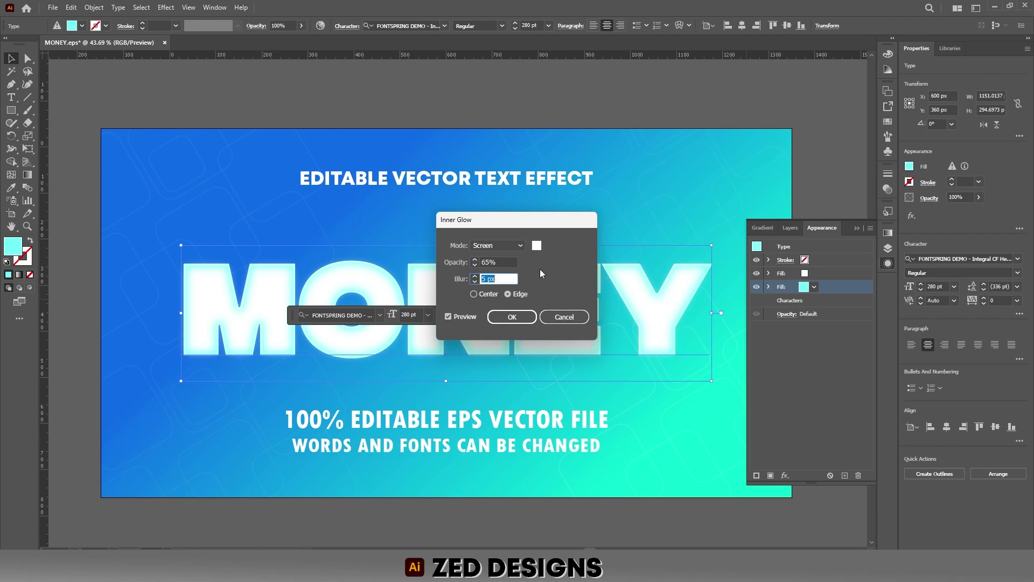
pyautogui.write('8')
pyautogui.press('Tab')
pyautogui.click(513, 318)
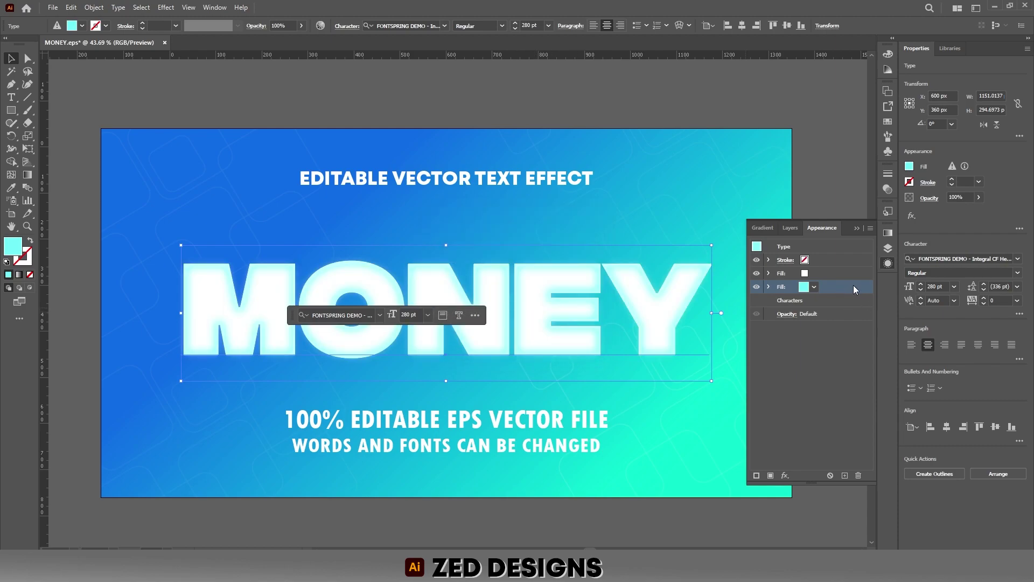
# Duplicate the turquoise fill and change the lower copy's color to dark blue 030389.
pyautogui.click(845, 475)
pyautogui.click(831, 300)
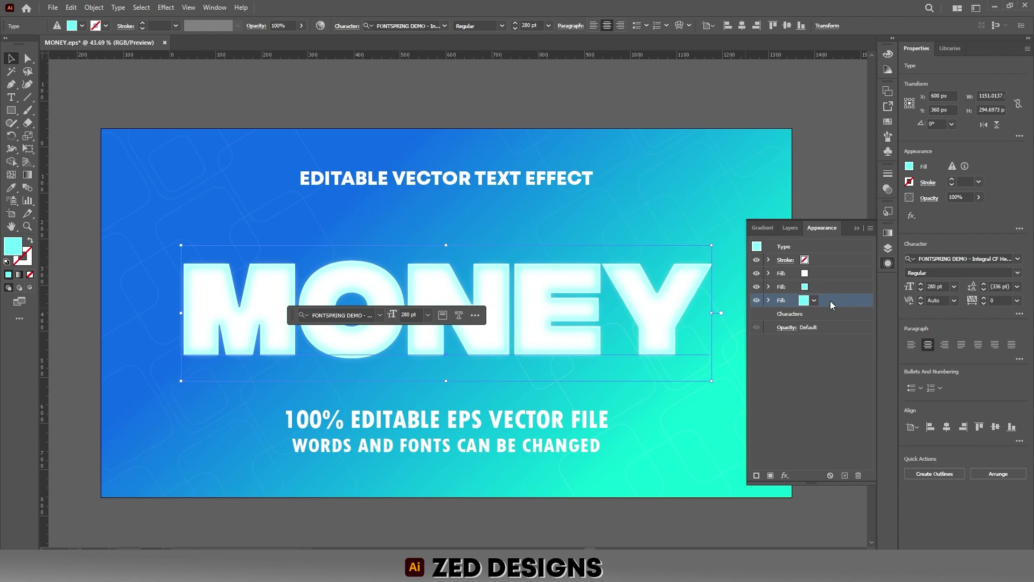
pyautogui.doubleClick(15, 251)
pyautogui.write('030389')
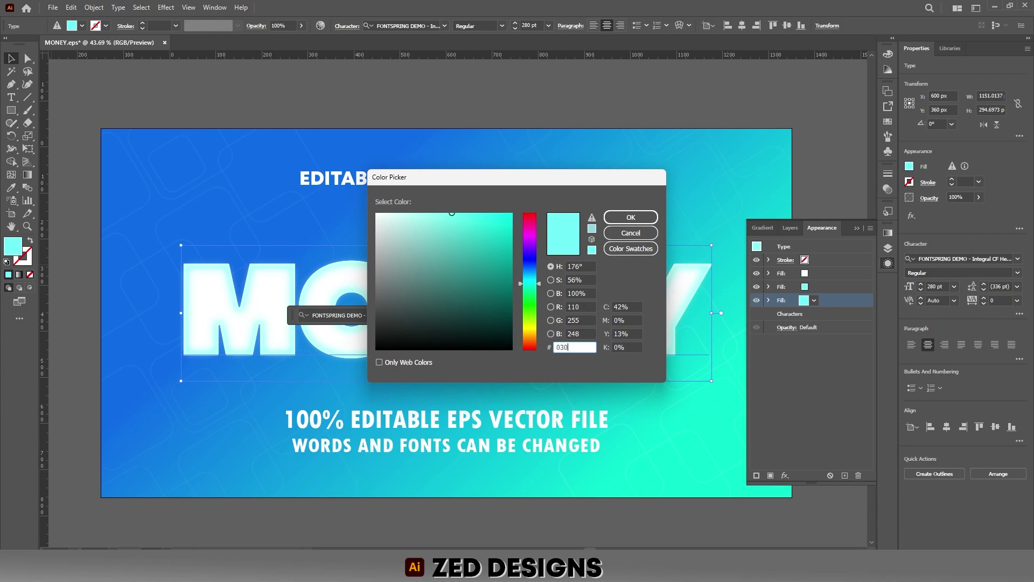
pyautogui.press('Tab')
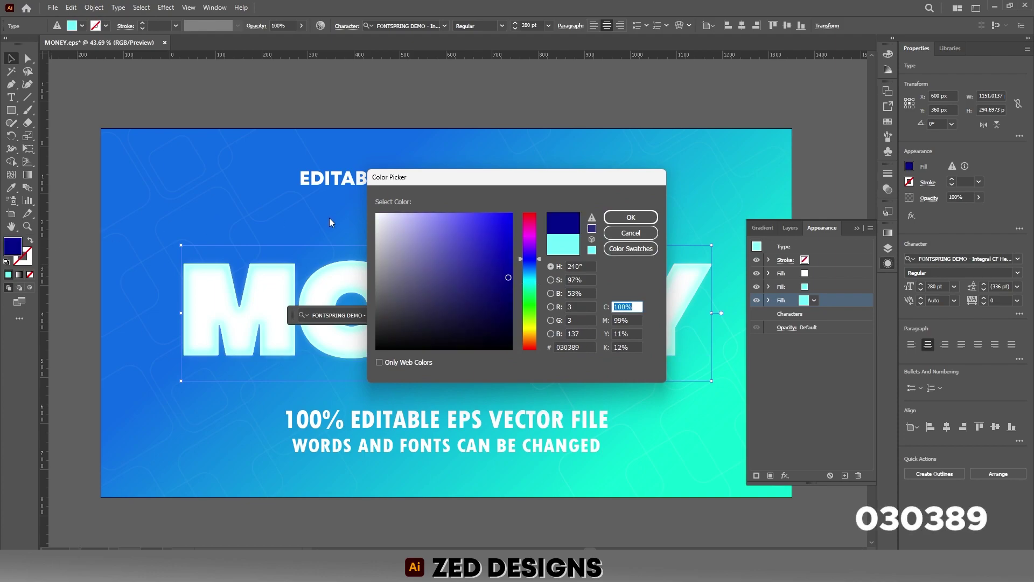
pyautogui.click(628, 217)
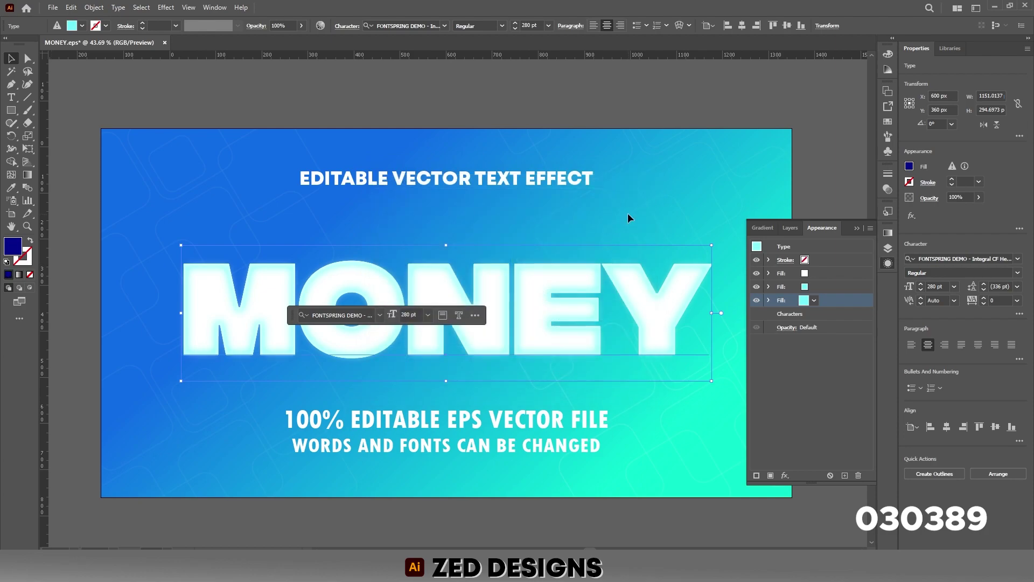
# Remove the Inner Glow and Offset Path effects from the dark blue fill.
pyautogui.click(769, 301)
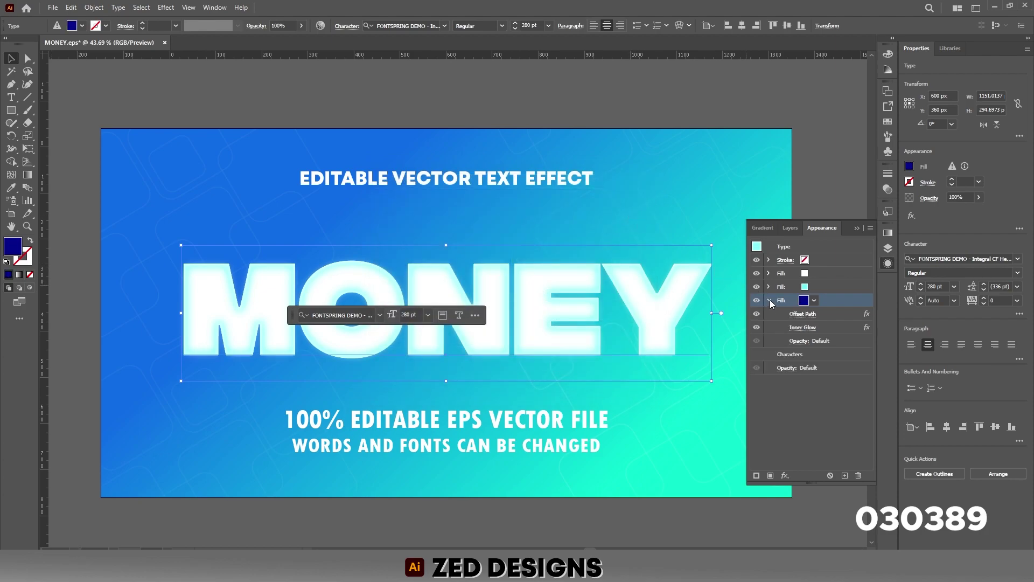
pyautogui.click(826, 327)
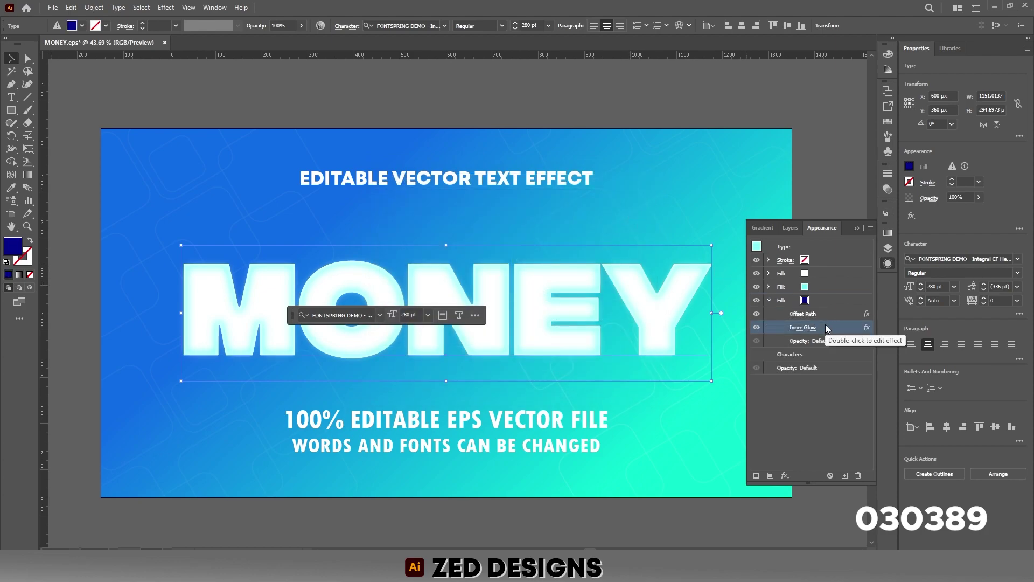
pyautogui.click(859, 474)
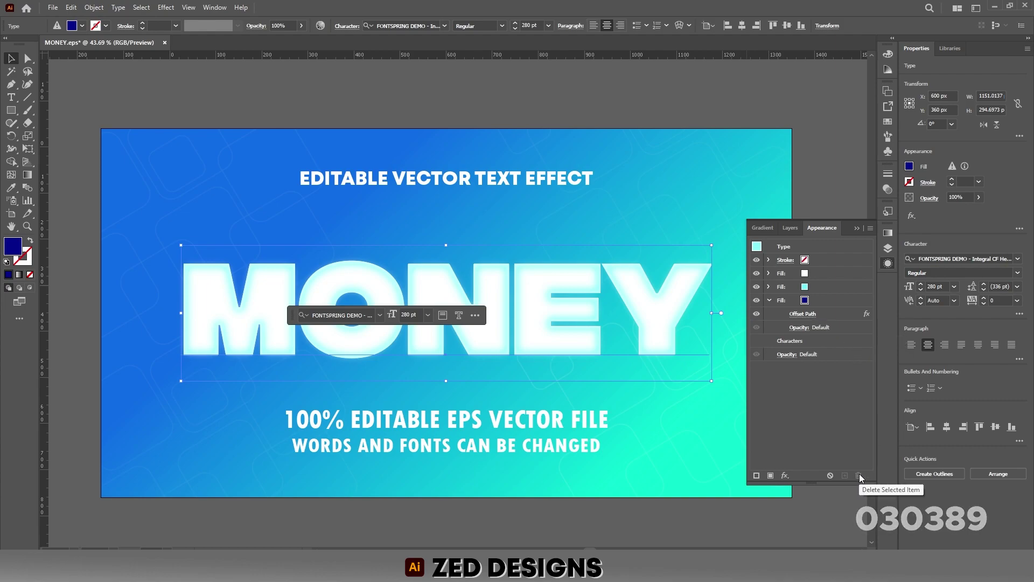
pyautogui.click(826, 311)
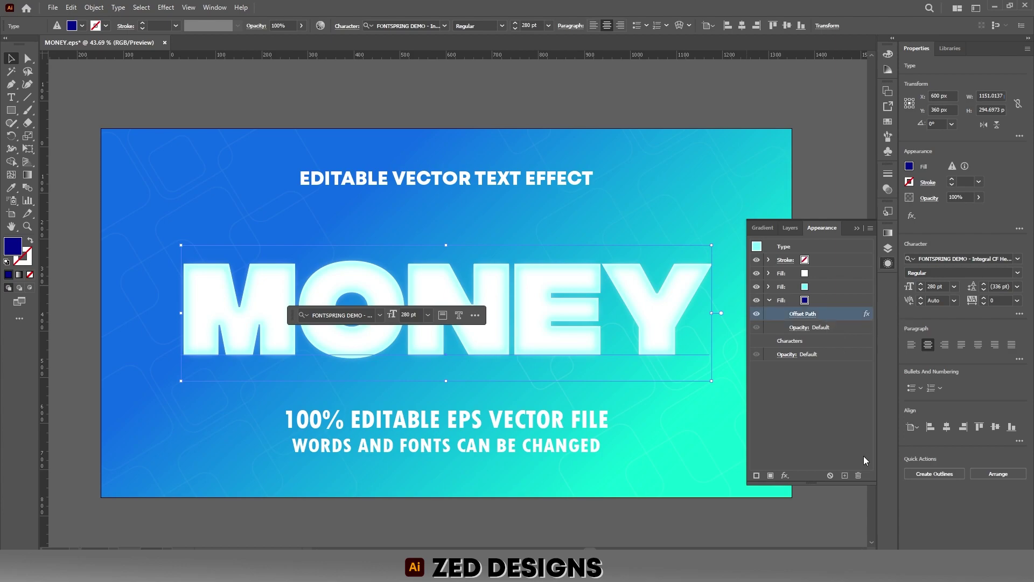
pyautogui.click(859, 475)
# Apply a Transform effect to the dark blue fill with a vertical move of 8 px.
pyautogui.click(836, 302)
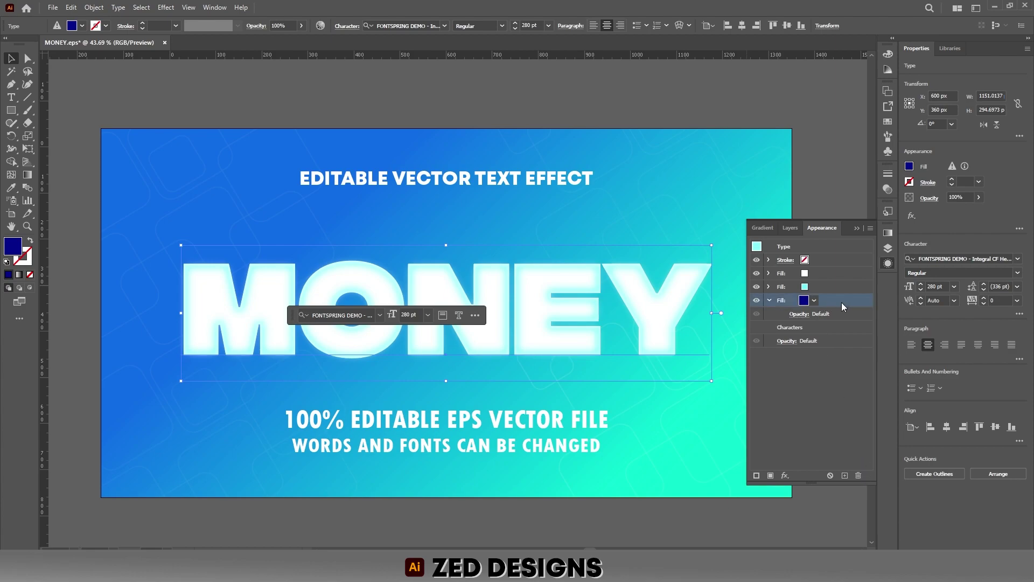
pyautogui.click(785, 476)
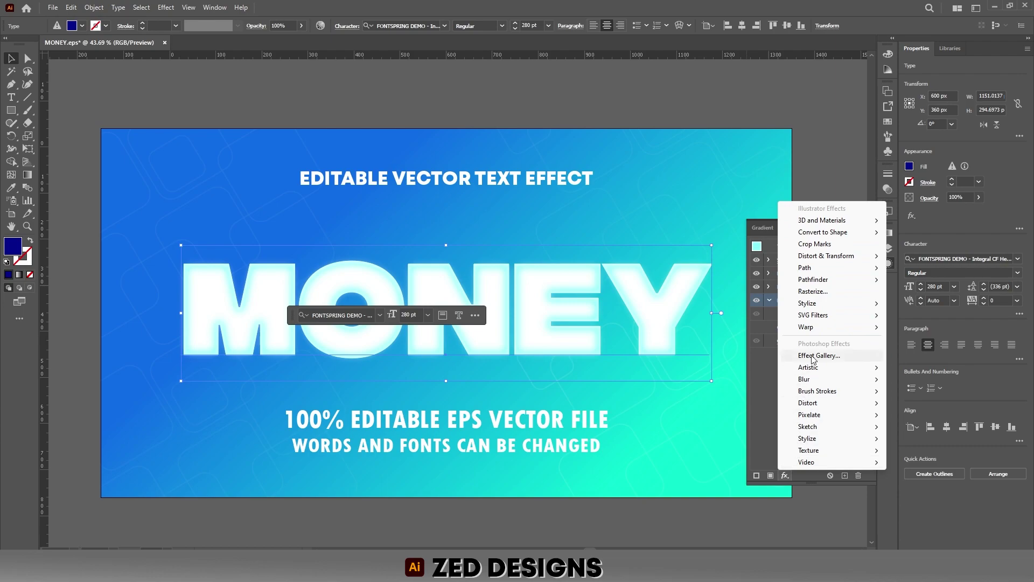
pyautogui.moveTo(829, 261)
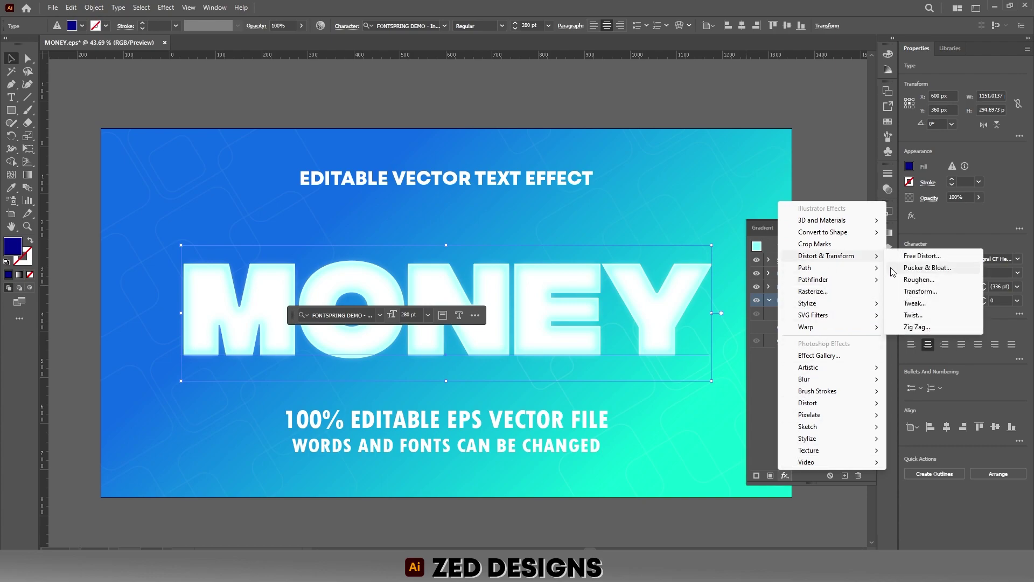
pyautogui.click(906, 292)
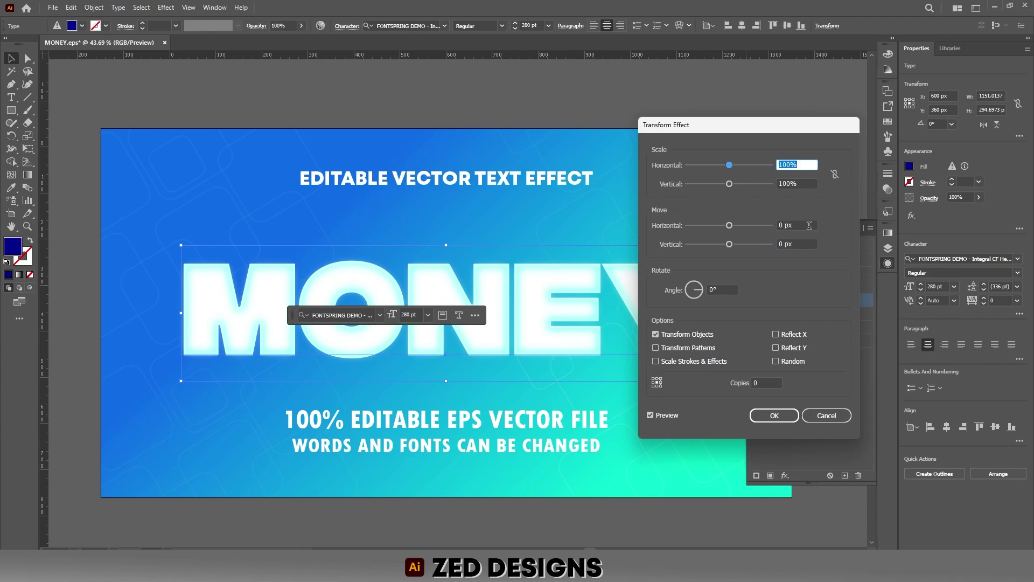
pyautogui.moveTo(809, 225); pyautogui.dragTo(782, 227)
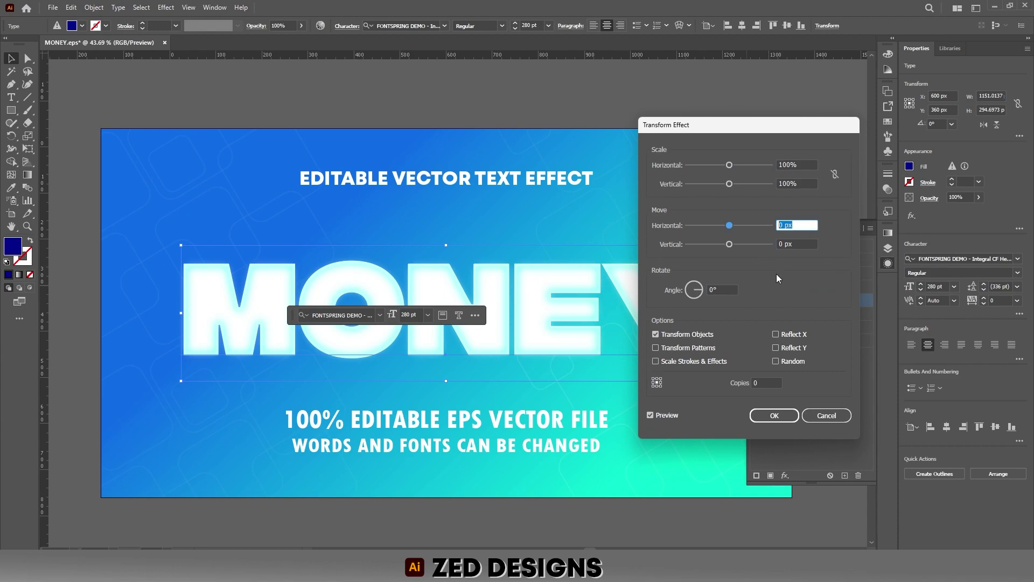
pyautogui.press('Tab')
pyautogui.write('8')
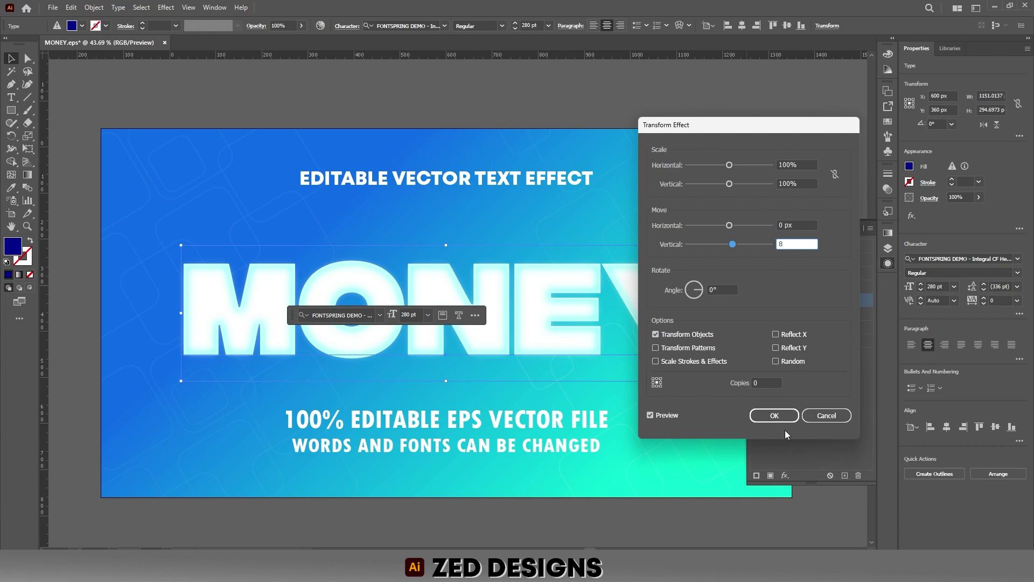
pyautogui.click(778, 416)
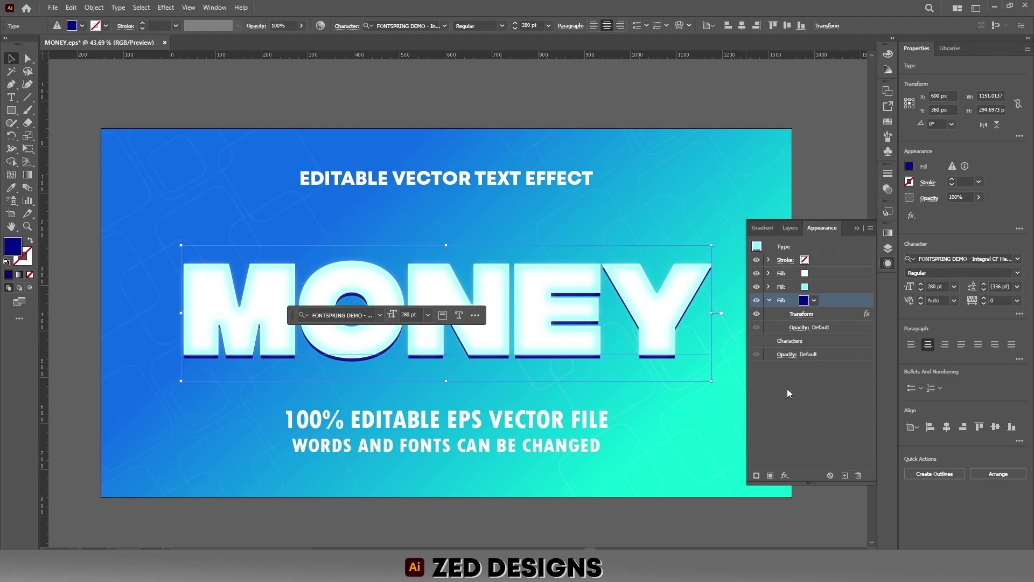
# Apply a Gaussian Blur with an 18-pixel radius to the dark blue fill.
pyautogui.click(785, 476)
pyautogui.moveTo(812, 383)
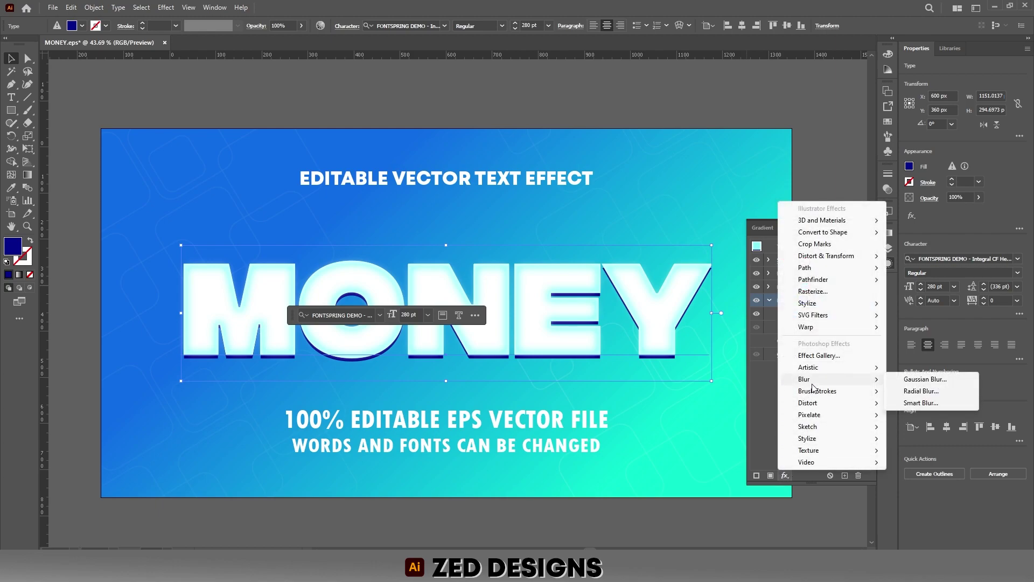
pyautogui.click(905, 380)
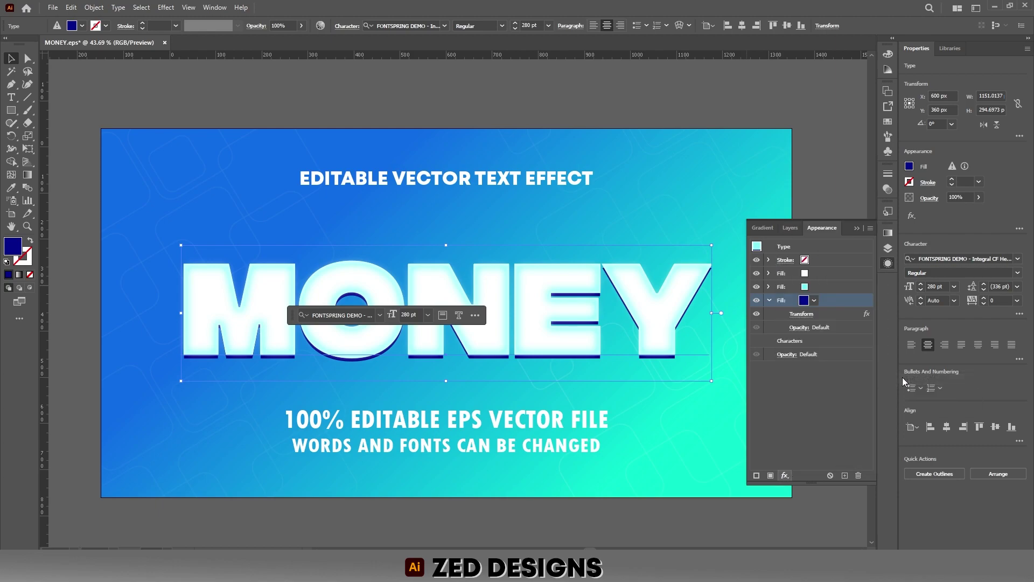
pyautogui.press('Tab')
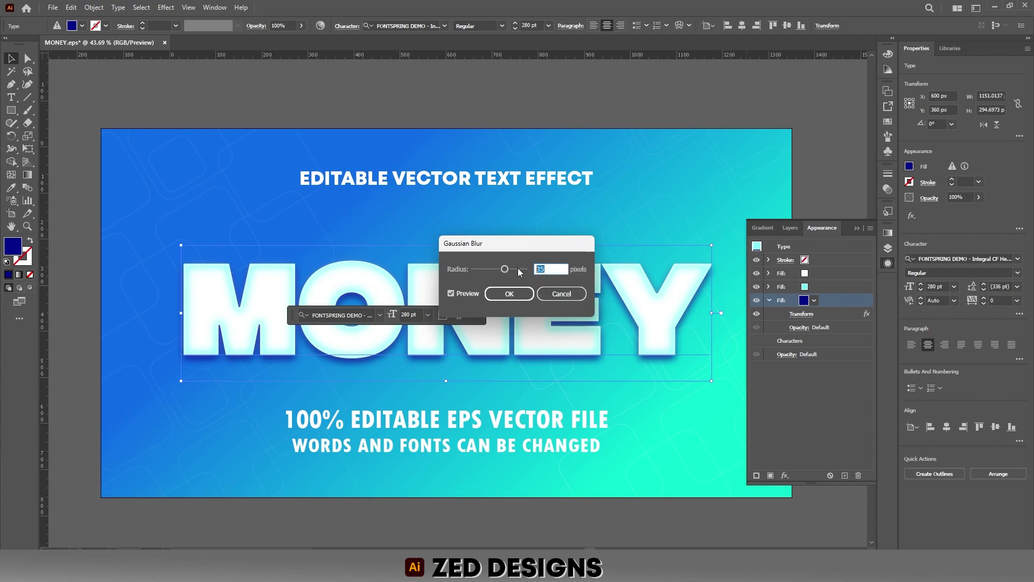
pyautogui.write('18')
pyautogui.press('Tab')
pyautogui.click(512, 293)
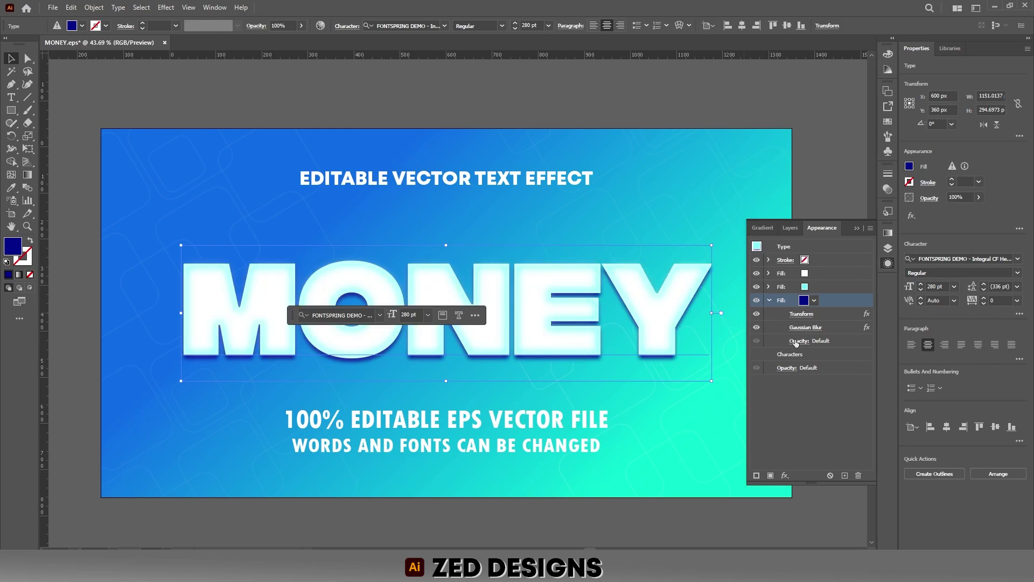
# Set the dark blue fill's blending mode to Multiply and collapse its effect list.
pyautogui.click(797, 341)
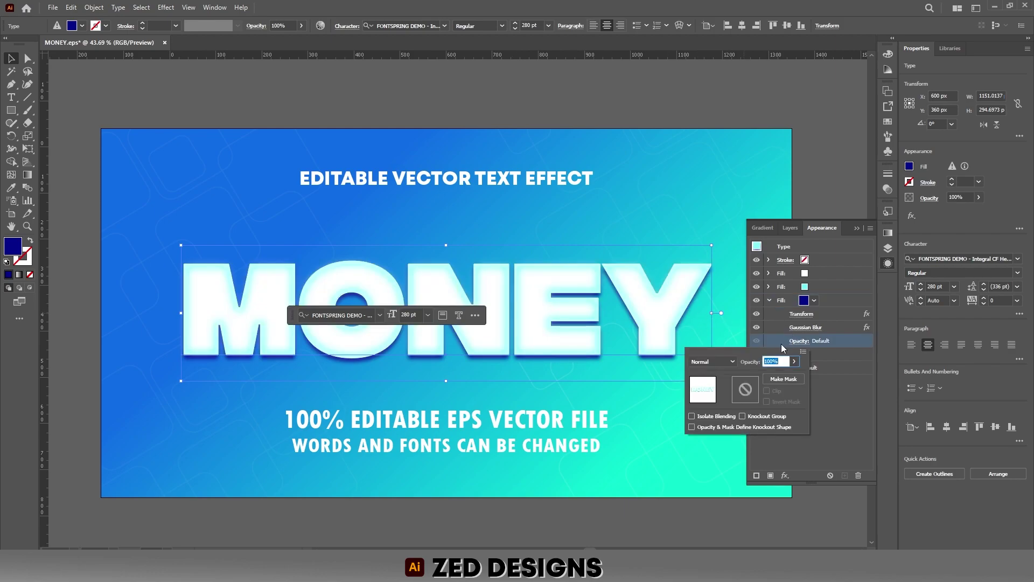
pyautogui.click(715, 367)
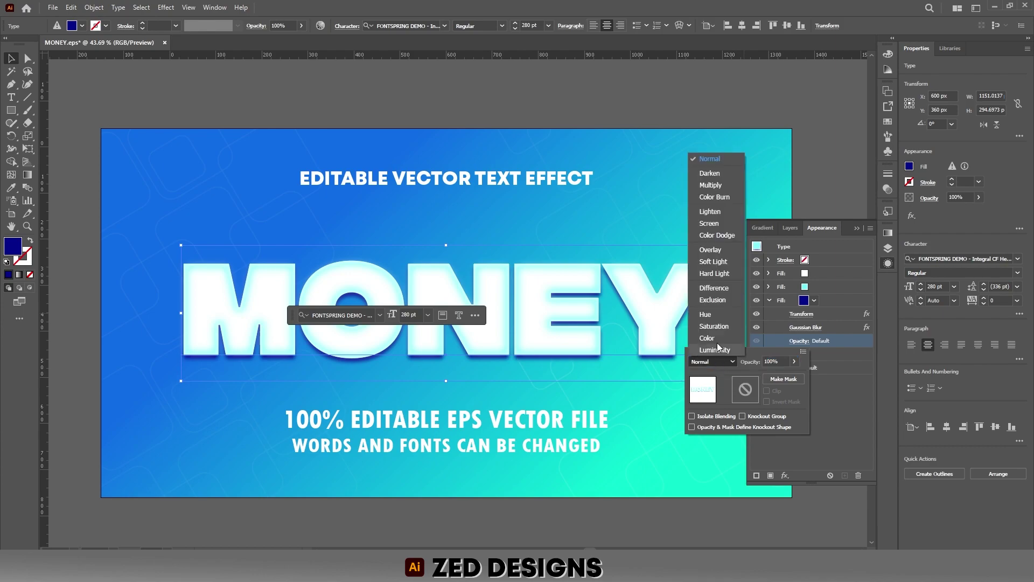
pyautogui.click(711, 185)
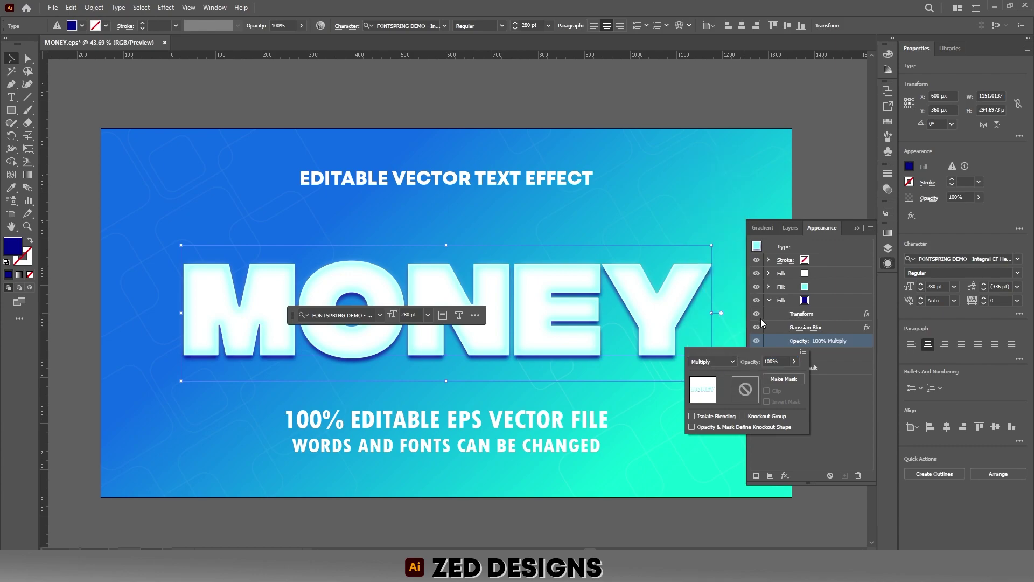
pyautogui.click(830, 302)
pyautogui.click(769, 300)
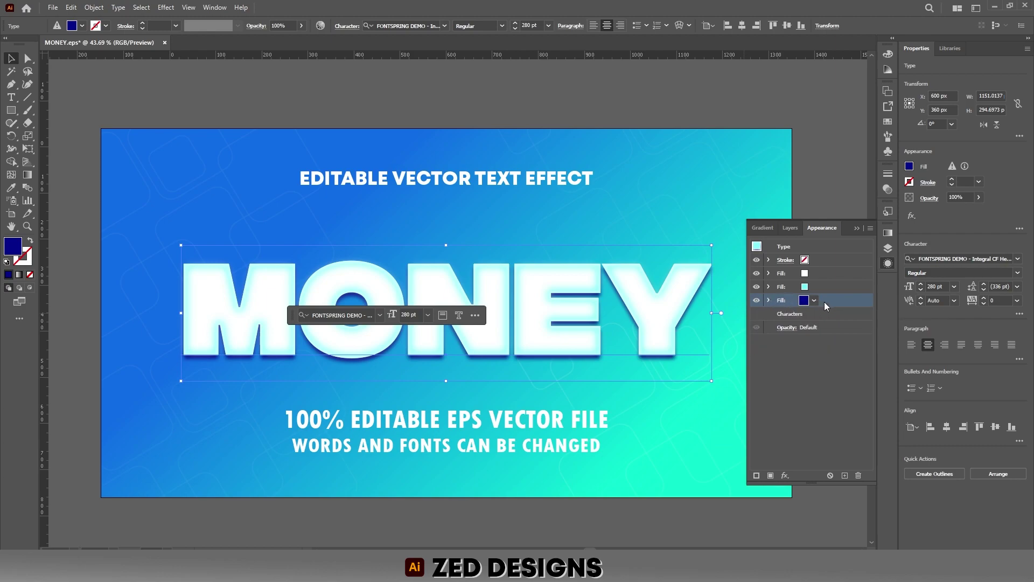
# Duplicate the dark blue fill and change the lower copy's color to 0894E4.
pyautogui.click(844, 476)
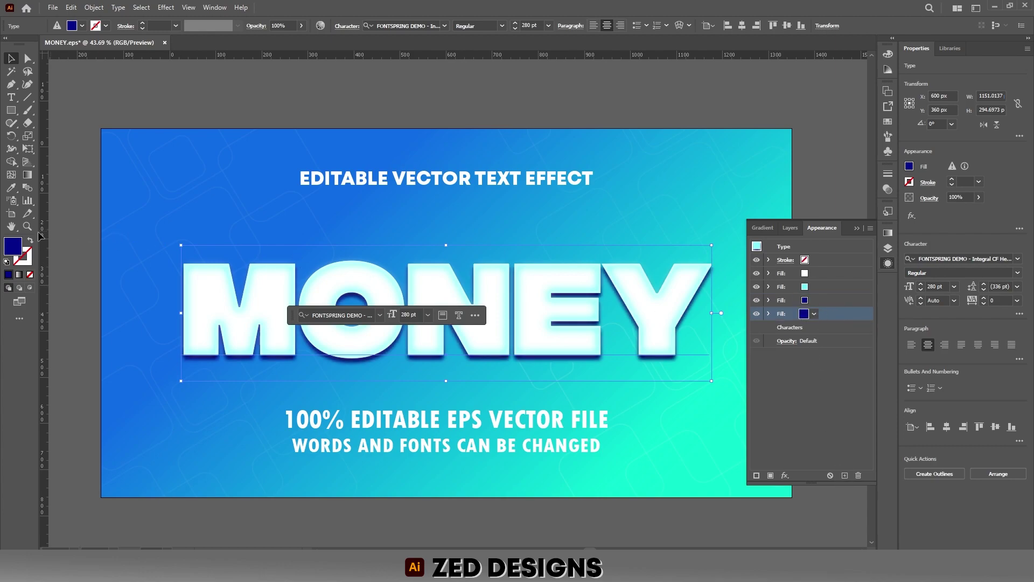
pyautogui.doubleClick(20, 248)
pyautogui.write('089')
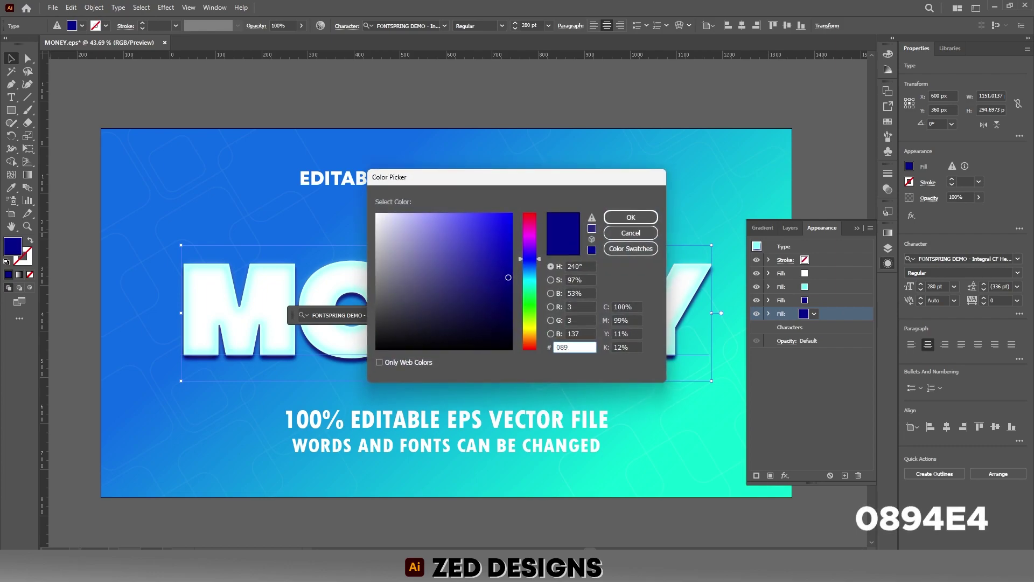
pyautogui.write('4E4')
pyautogui.click(623, 216)
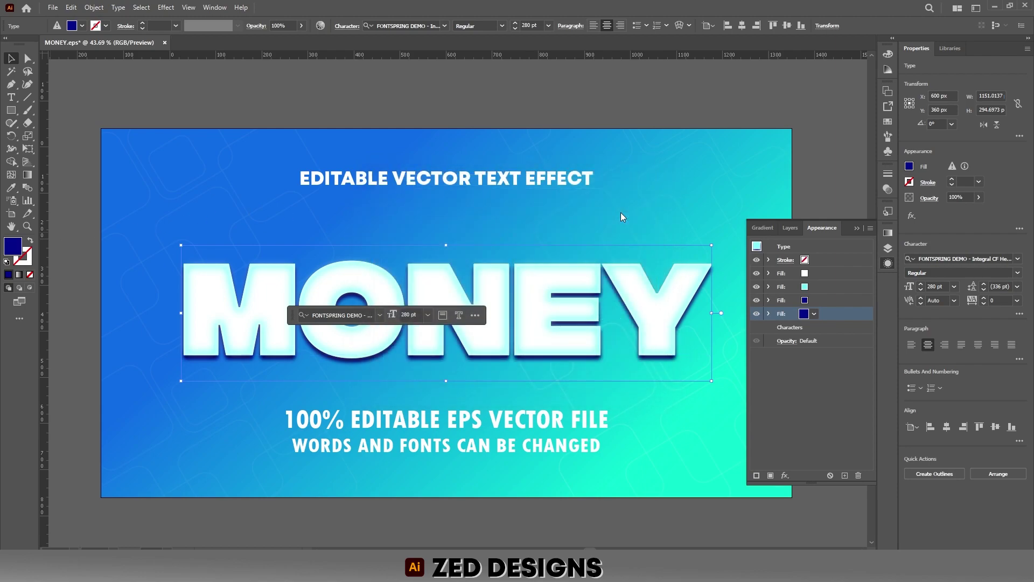
# Add an Offset Path effect of 15 px with Round joins to the bottom blue fill.
pyautogui.click(770, 314)
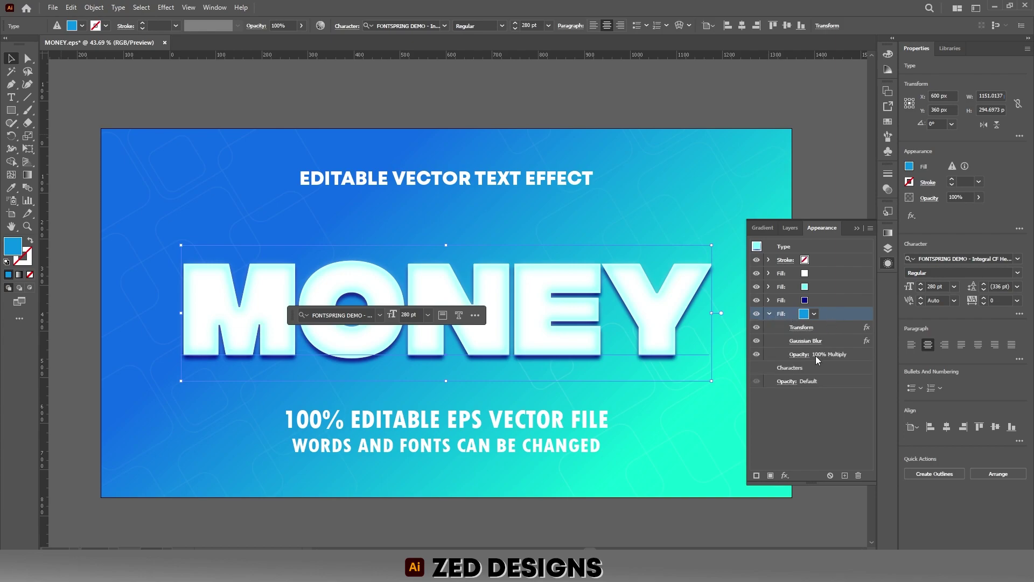
pyautogui.click(787, 476)
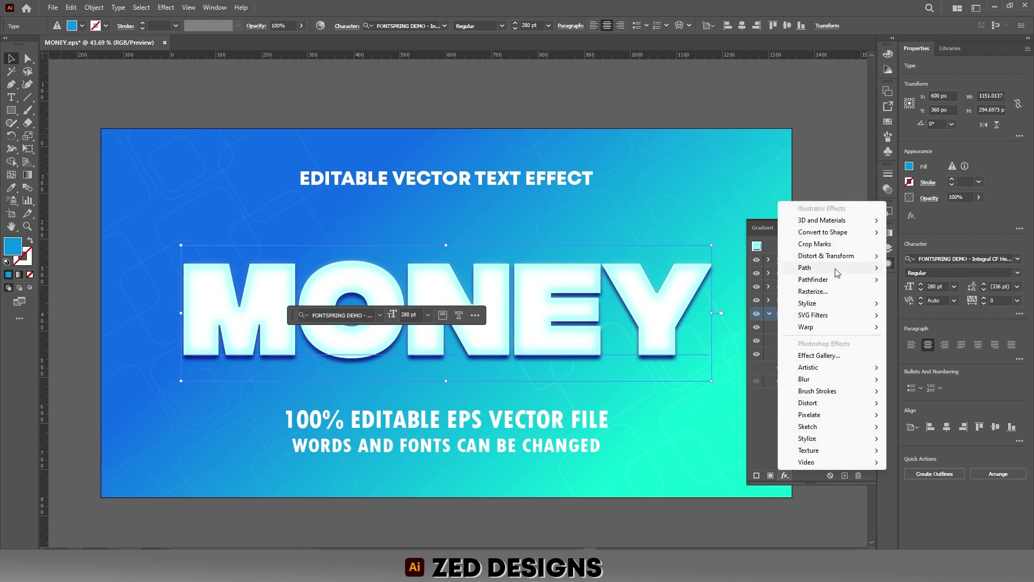
pyautogui.moveTo(839, 271)
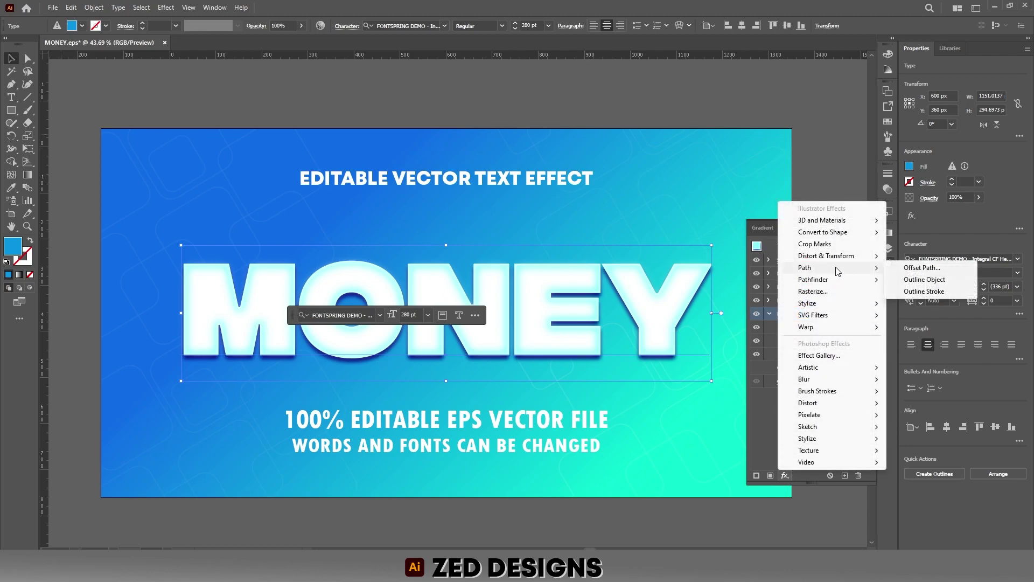
pyautogui.click(923, 268)
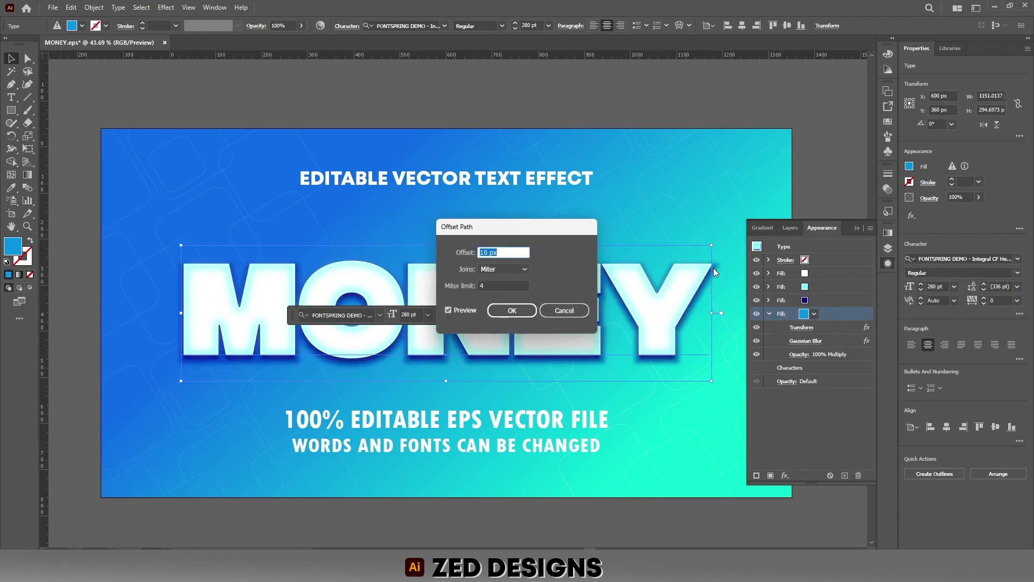
pyautogui.write('15')
pyautogui.press('Tab')
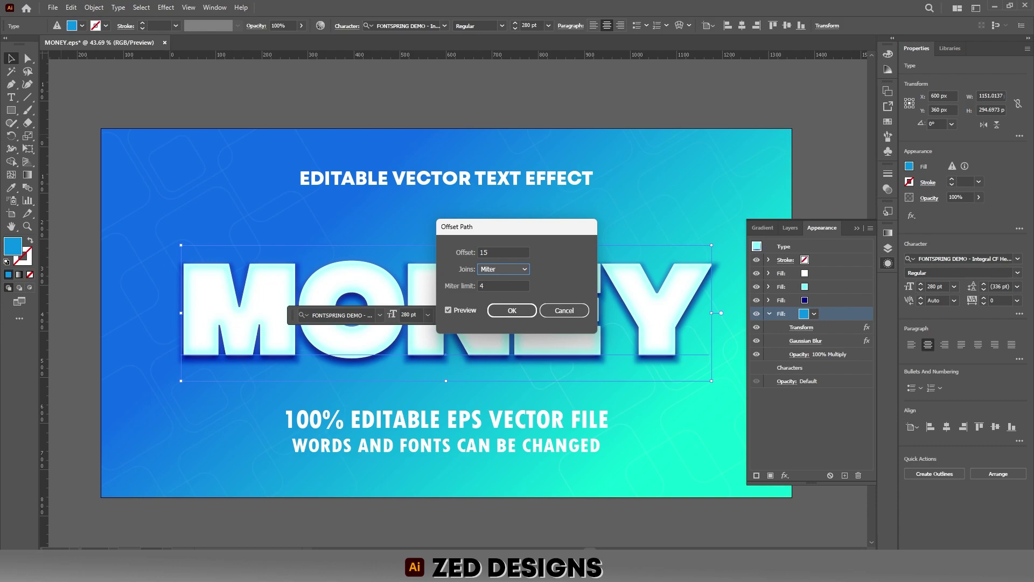
pyautogui.click(516, 269)
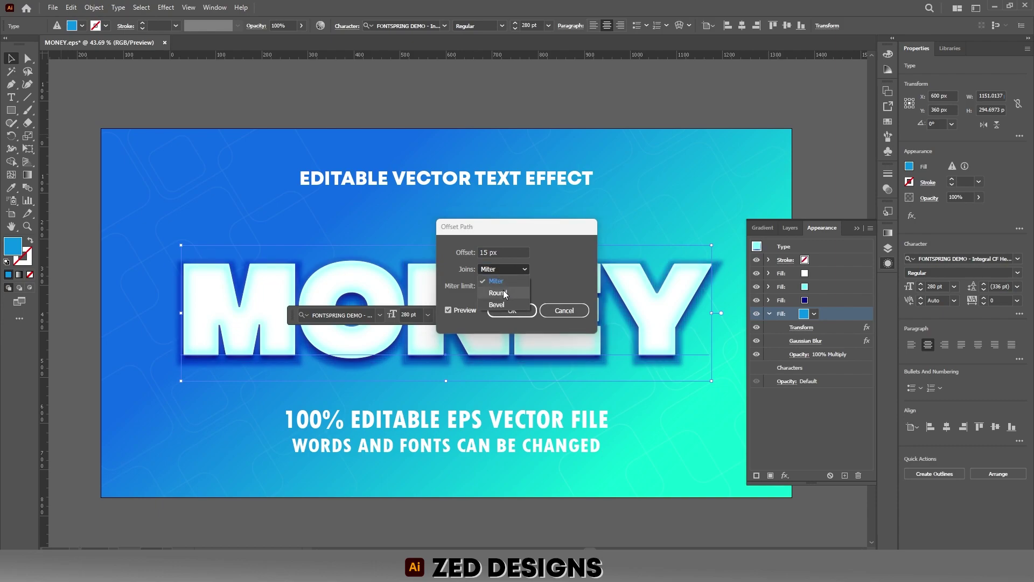
pyautogui.click(504, 292)
pyautogui.click(510, 310)
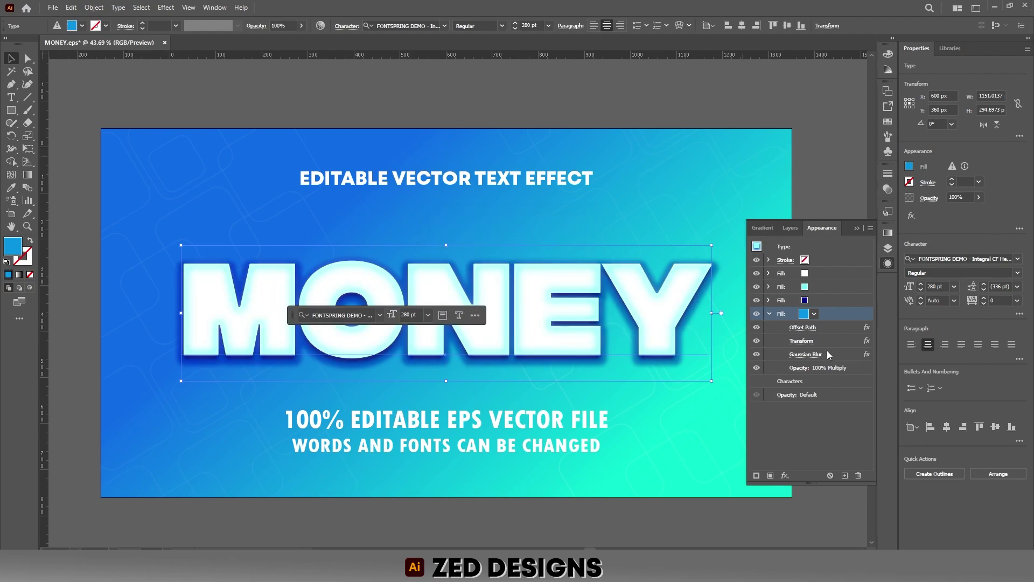
# Remove the Gaussian Blur effect from the bottom blue fill and set its blending mode to Normal.
pyautogui.click(837, 353)
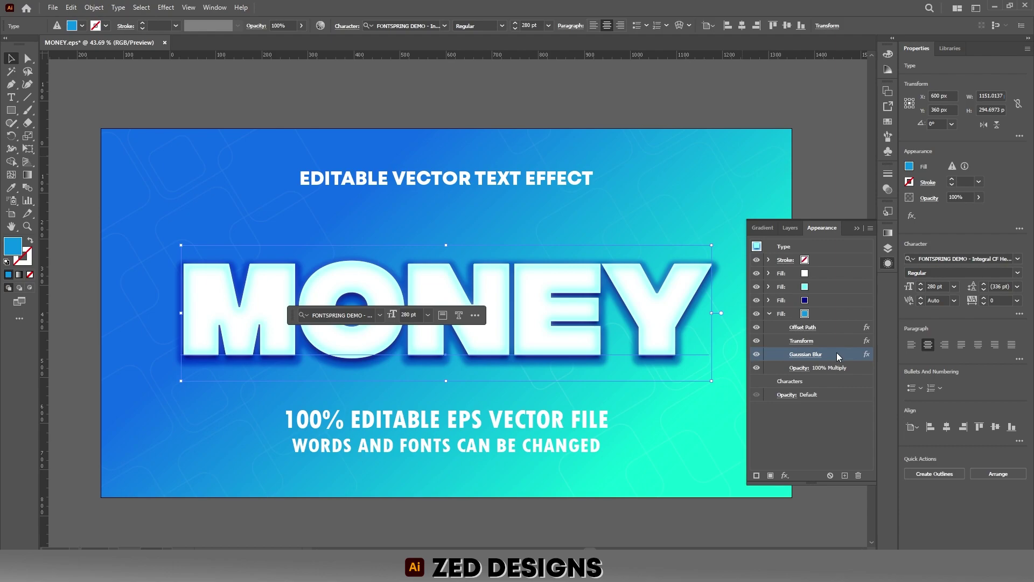
pyautogui.click(858, 475)
pyautogui.click(798, 354)
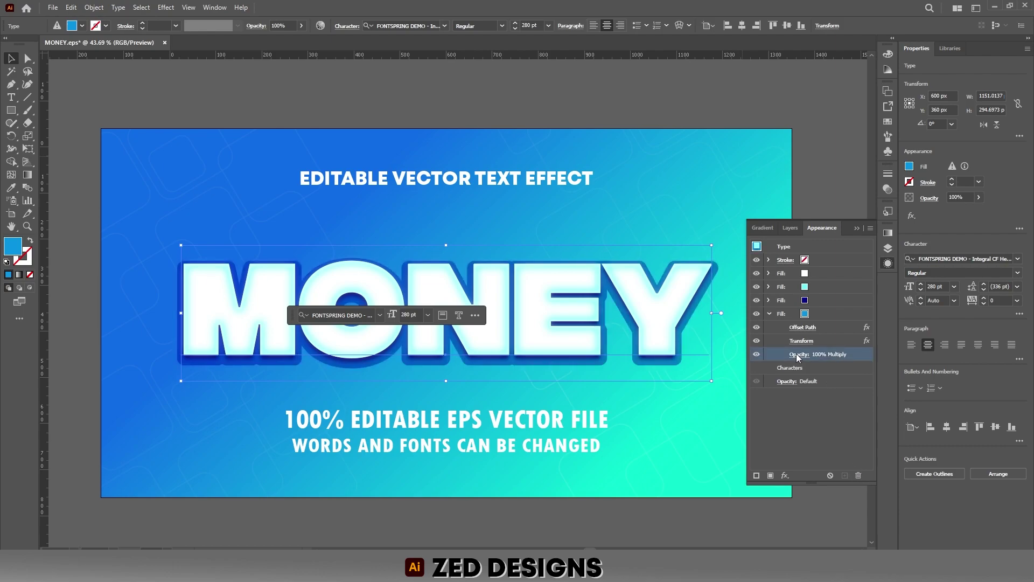
pyautogui.click(797, 355)
pyautogui.click(723, 376)
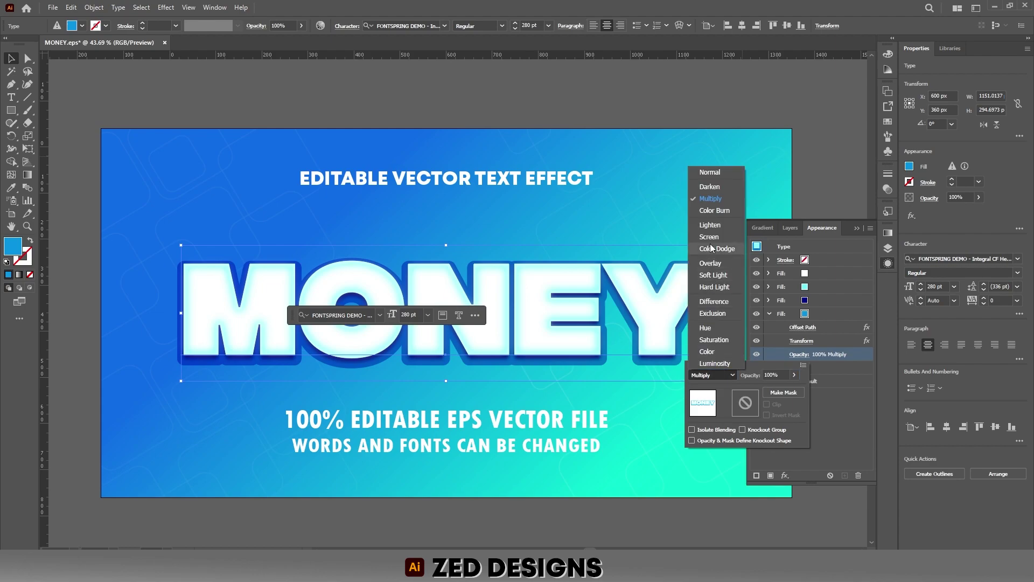
pyautogui.click(709, 176)
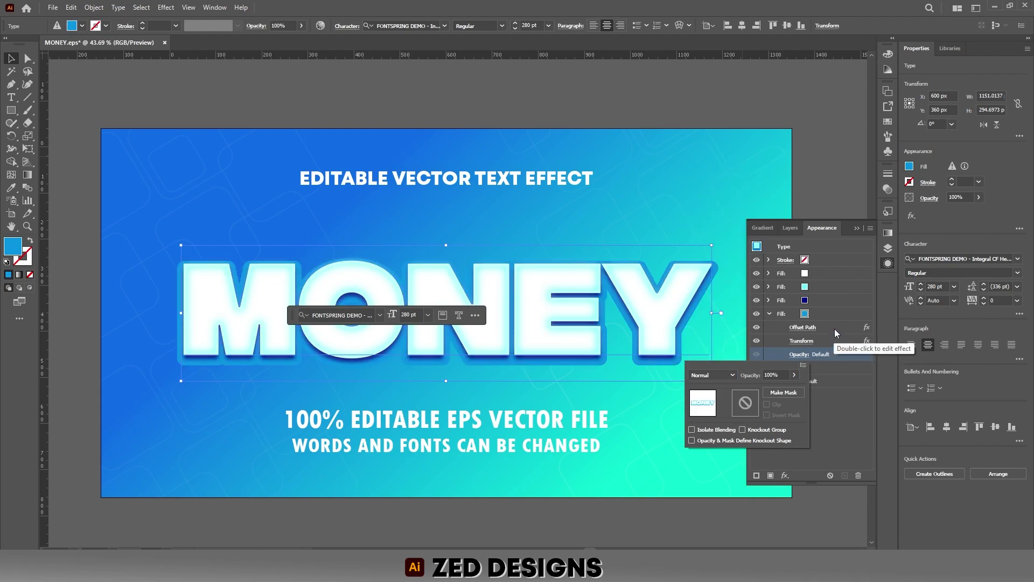
pyautogui.click(842, 316)
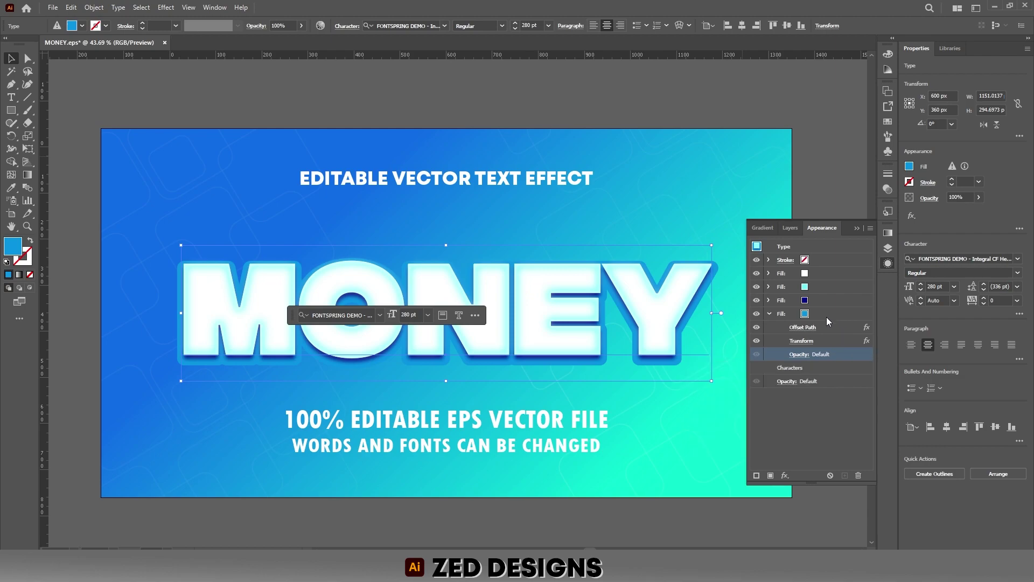
# Add an edge Inner Glow to the bottom blue fill in Screen mode with 50% opacity and 5 px blur.
pyautogui.click(827, 316)
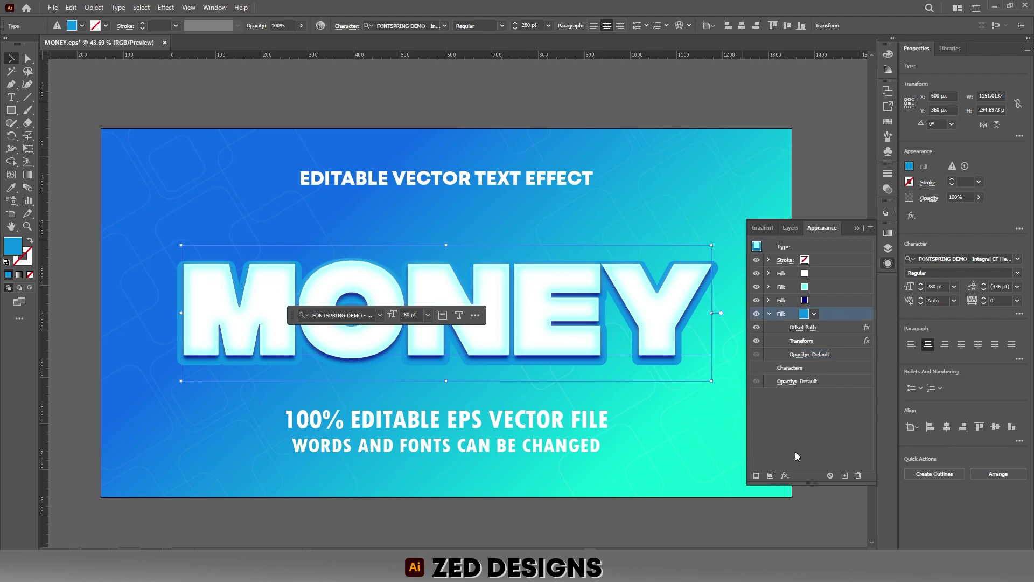
pyautogui.click(785, 476)
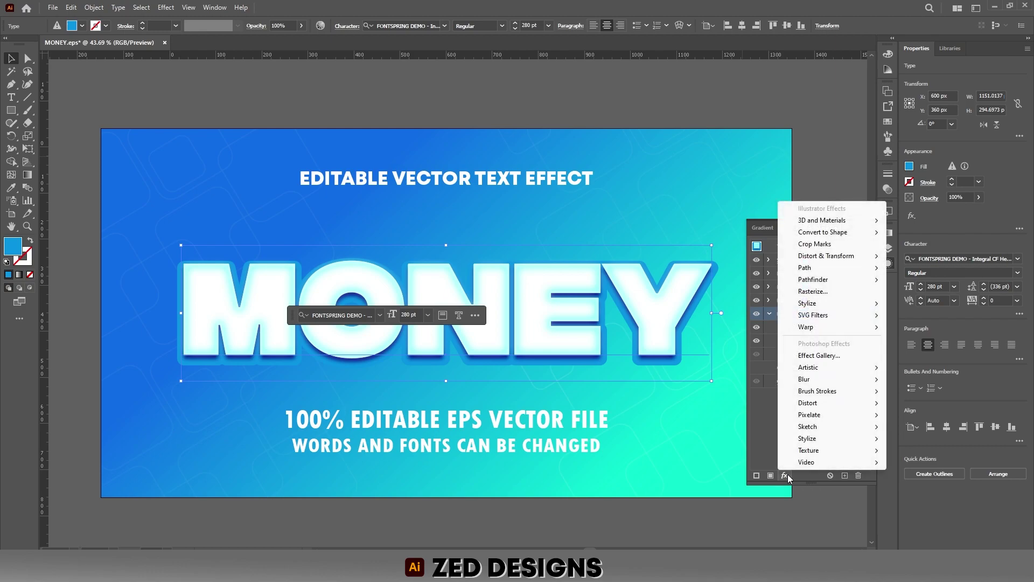
pyautogui.moveTo(876, 309)
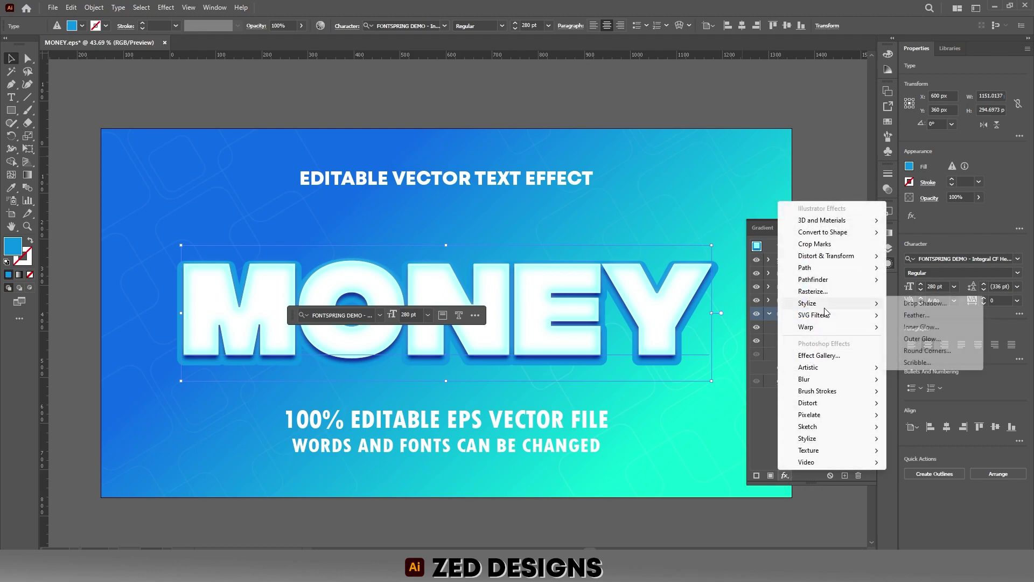
pyautogui.click(917, 329)
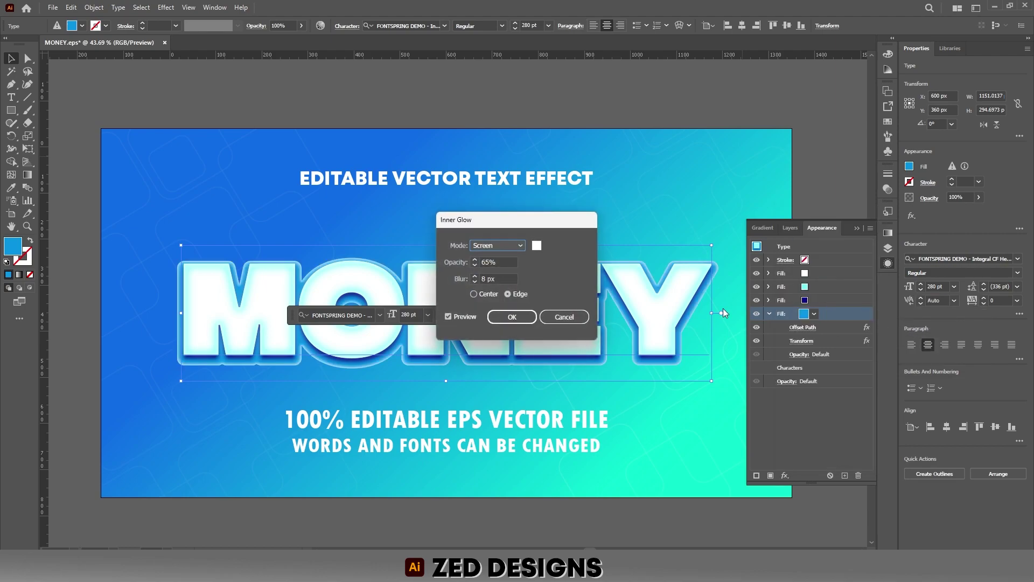
pyautogui.press('Tab')
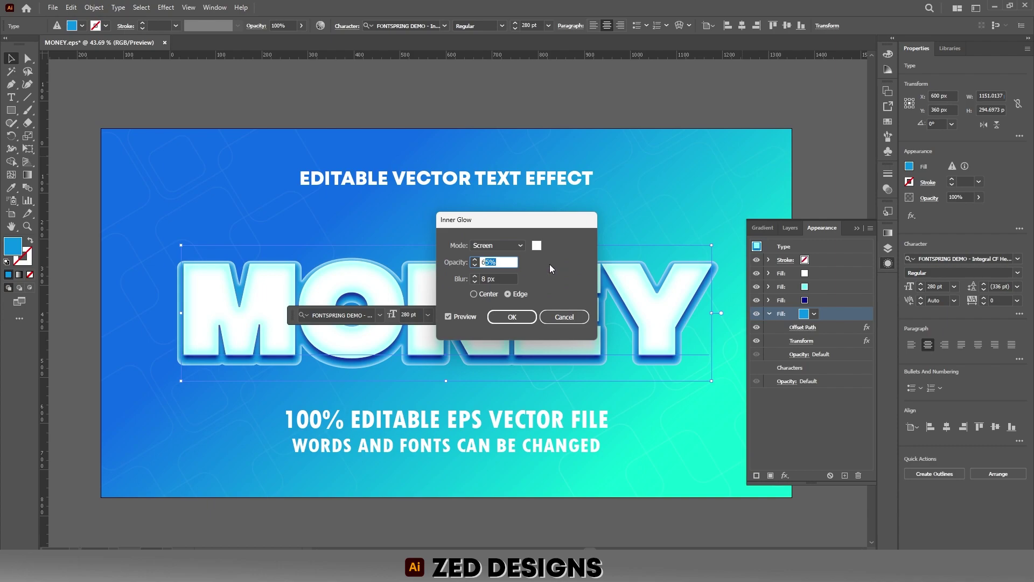
pyautogui.write('50')
pyautogui.press('Tab')
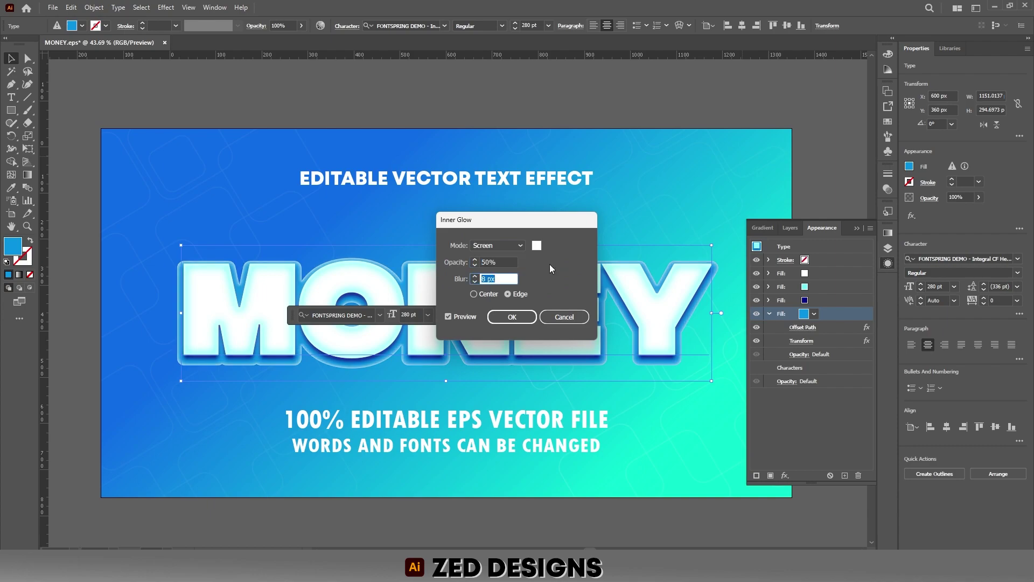
pyautogui.write('5')
pyautogui.press('Tab')
pyautogui.click(514, 317)
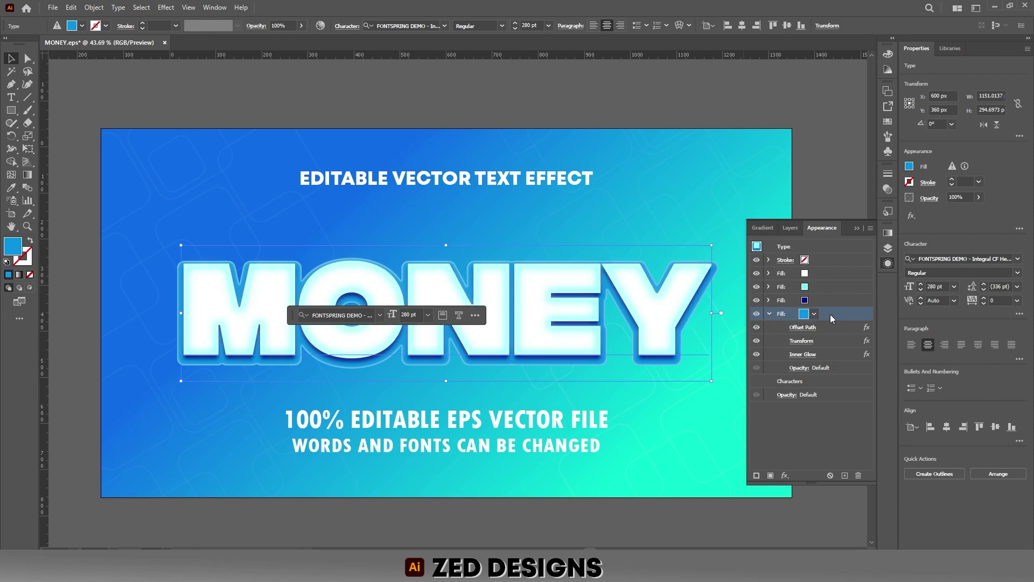
# Set the vertical move of the bottom blue fill's Transform effect to 7 px.
pyautogui.click(807, 341)
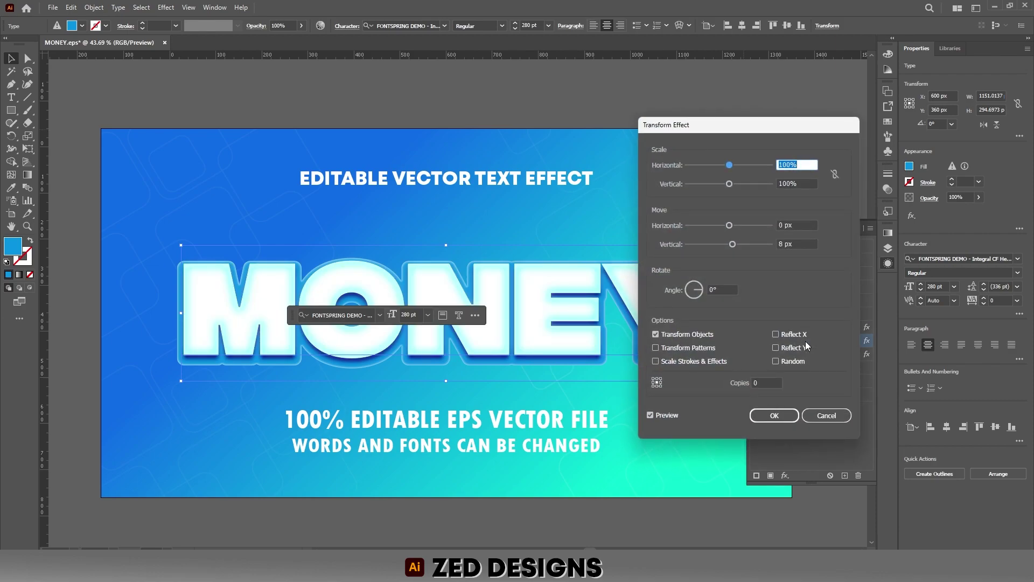
pyautogui.click(806, 244)
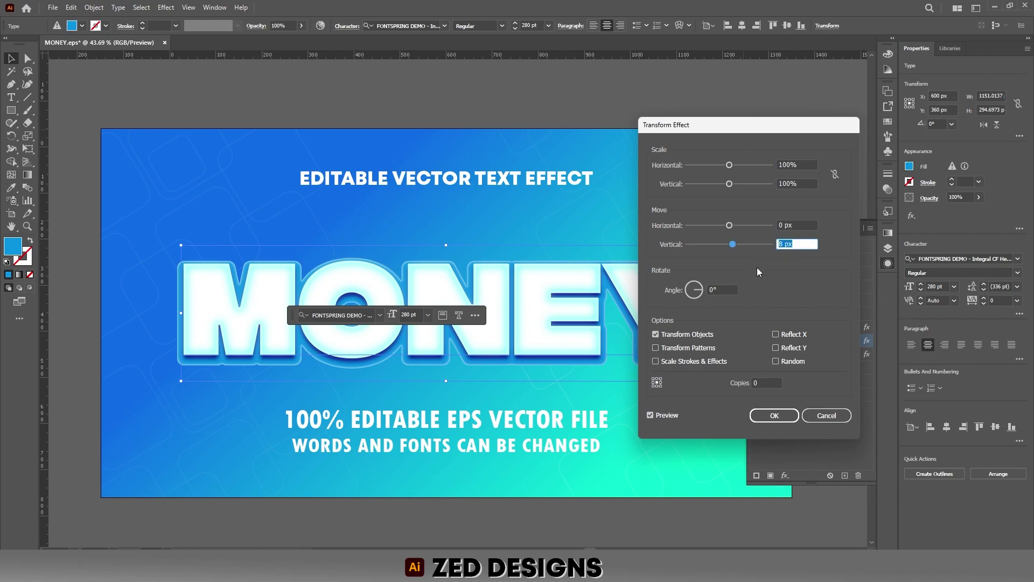
pyautogui.press('Down')
pyautogui.press('Tab')
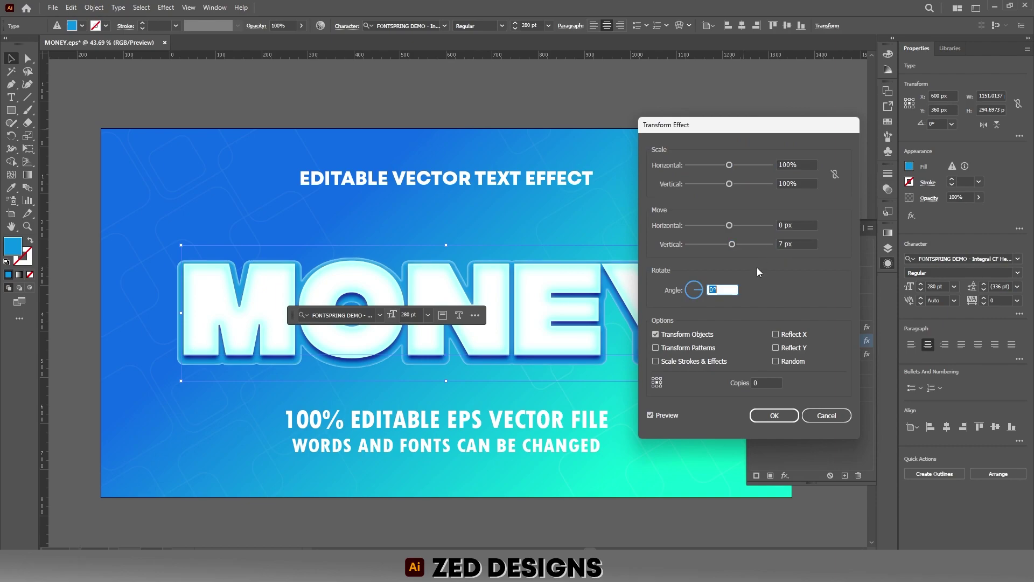
pyautogui.click(777, 414)
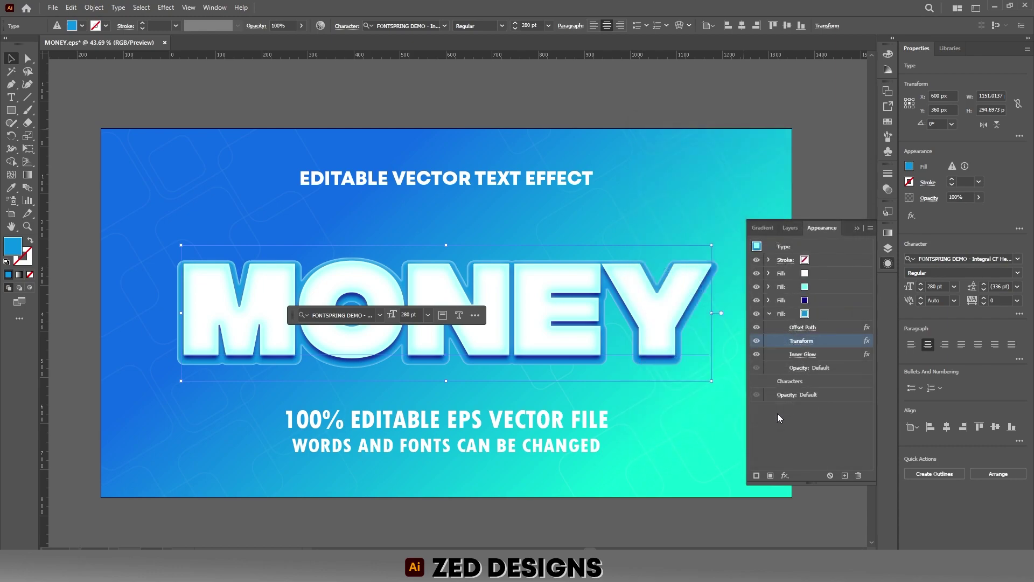
# Collapse the bottom blue fill, duplicate it and change the lower copy's color to 64D7EF.
pyautogui.click(829, 314)
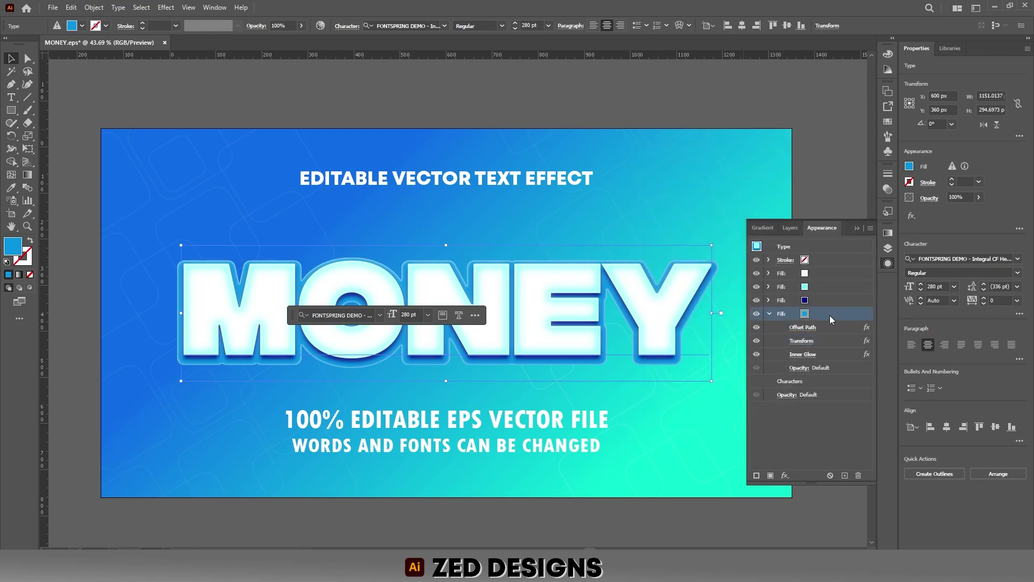
pyautogui.click(769, 314)
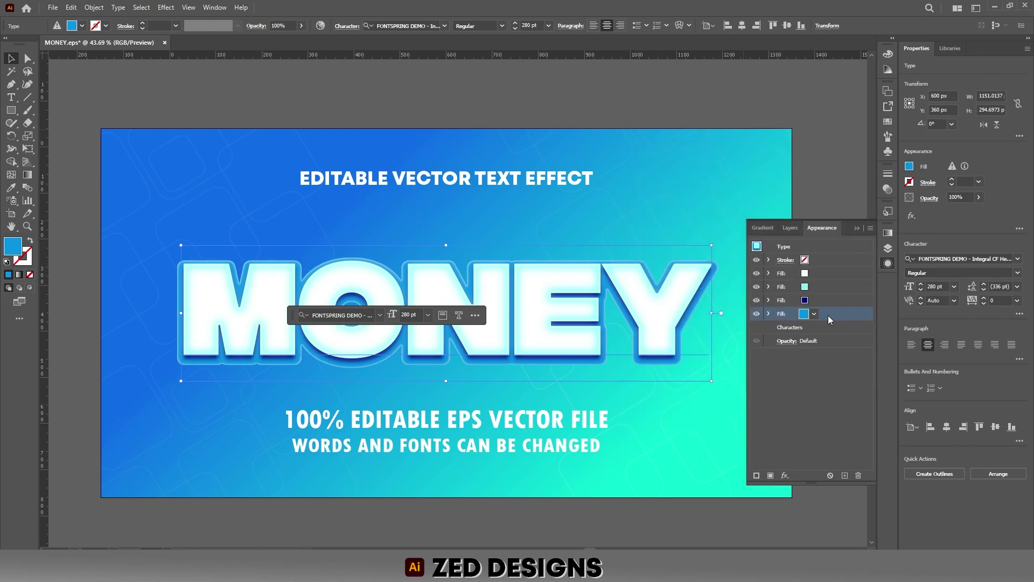
pyautogui.click(845, 475)
pyautogui.click(818, 328)
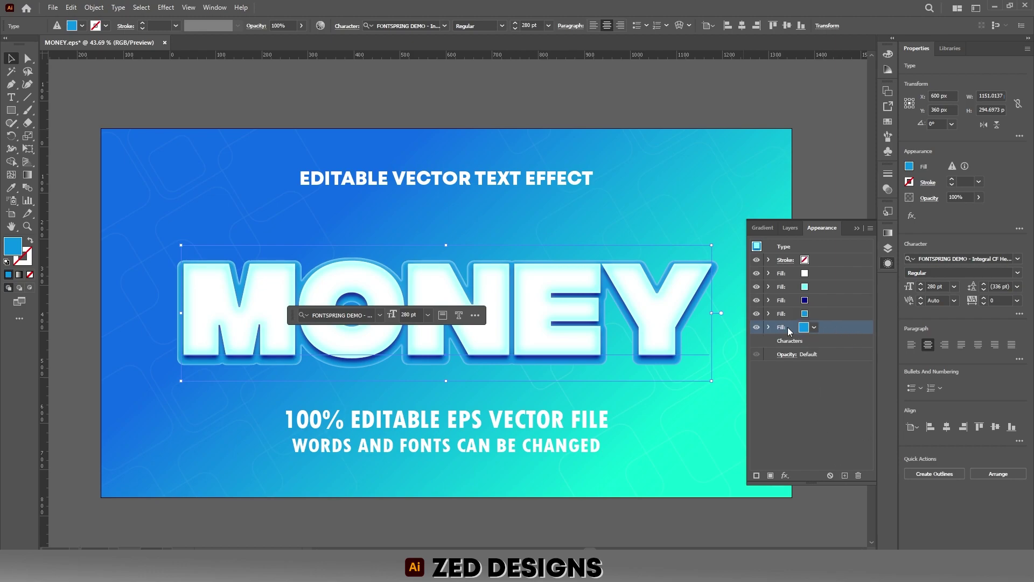
pyautogui.doubleClick(16, 245)
pyautogui.write('64D7EF')
pyautogui.press('Tab')
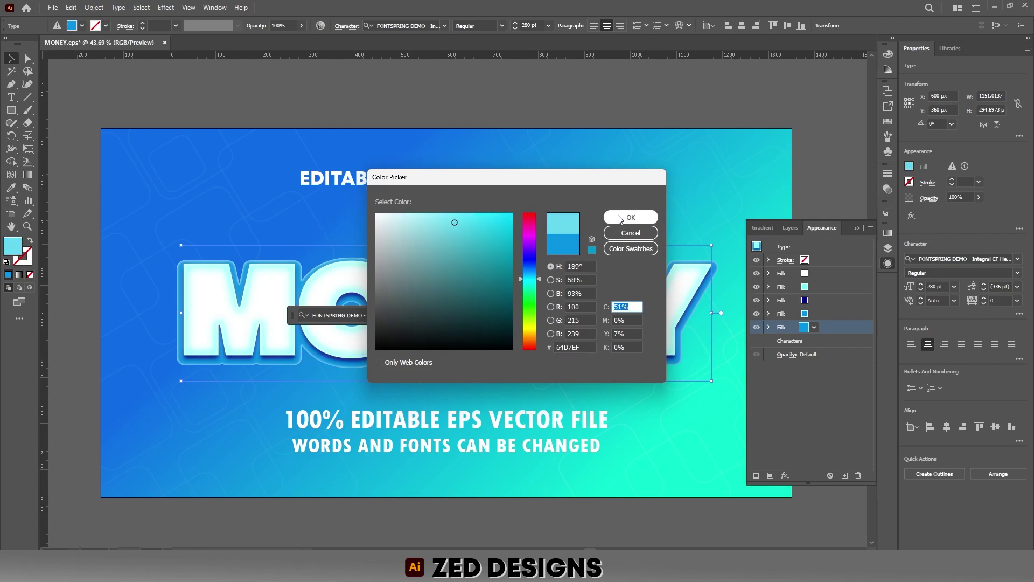
pyautogui.click(619, 217)
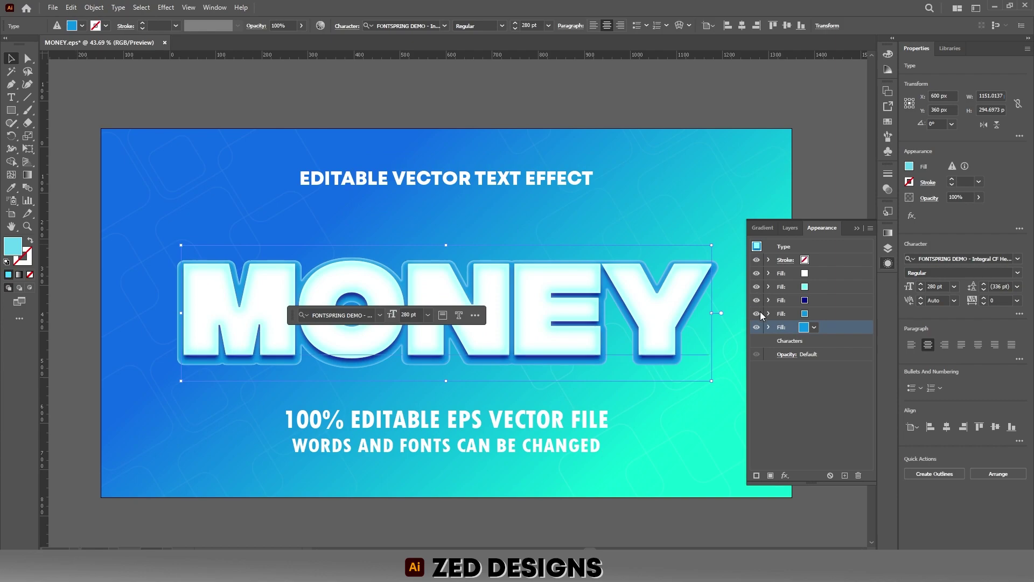
# Set the light blue fill's Transform effect to a horizontal move of 2 px and a vertical move of 10 px.
pyautogui.click(769, 327)
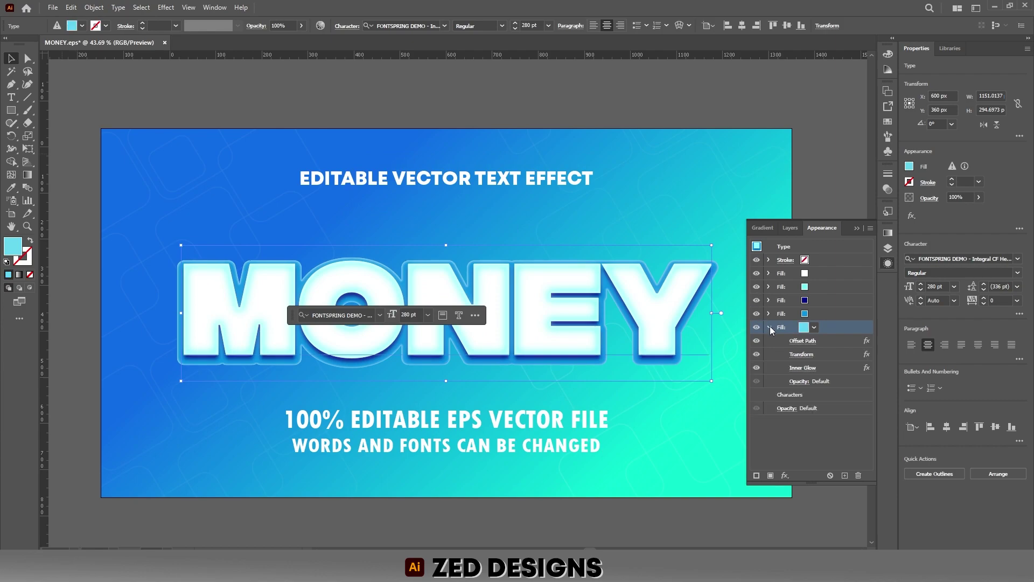
pyautogui.click(802, 354)
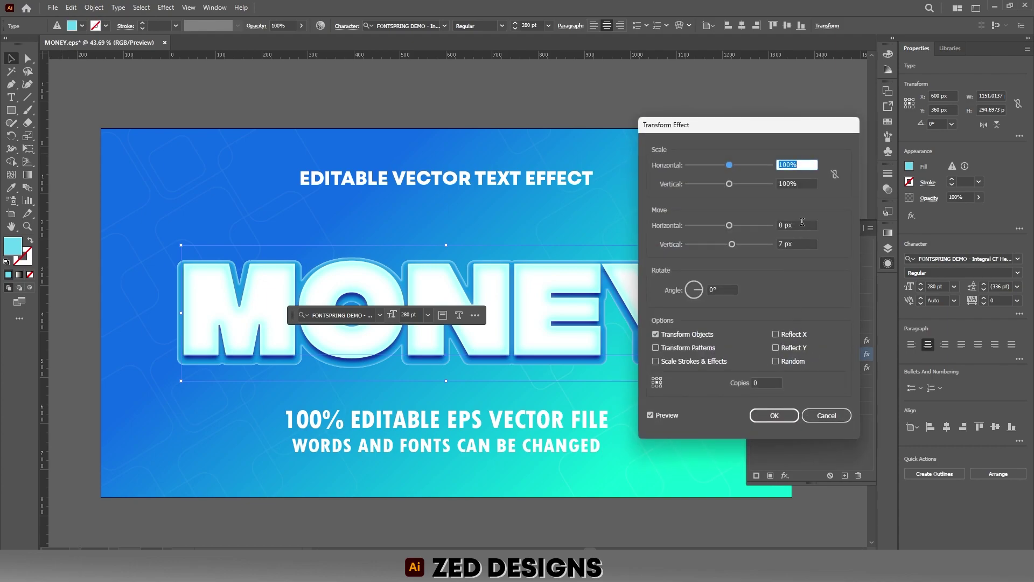
pyautogui.doubleClick(787, 225)
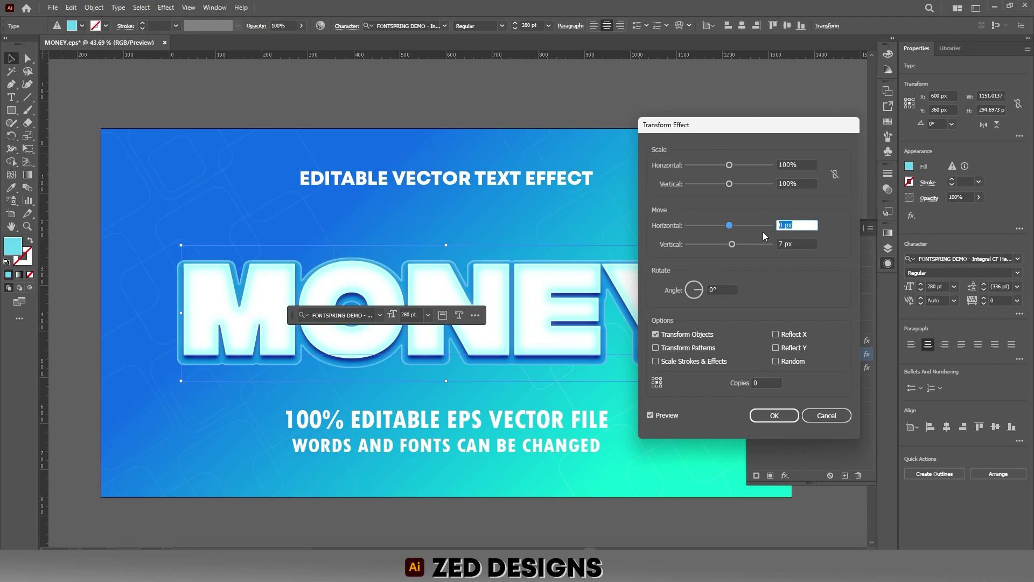
pyautogui.press('Tab')
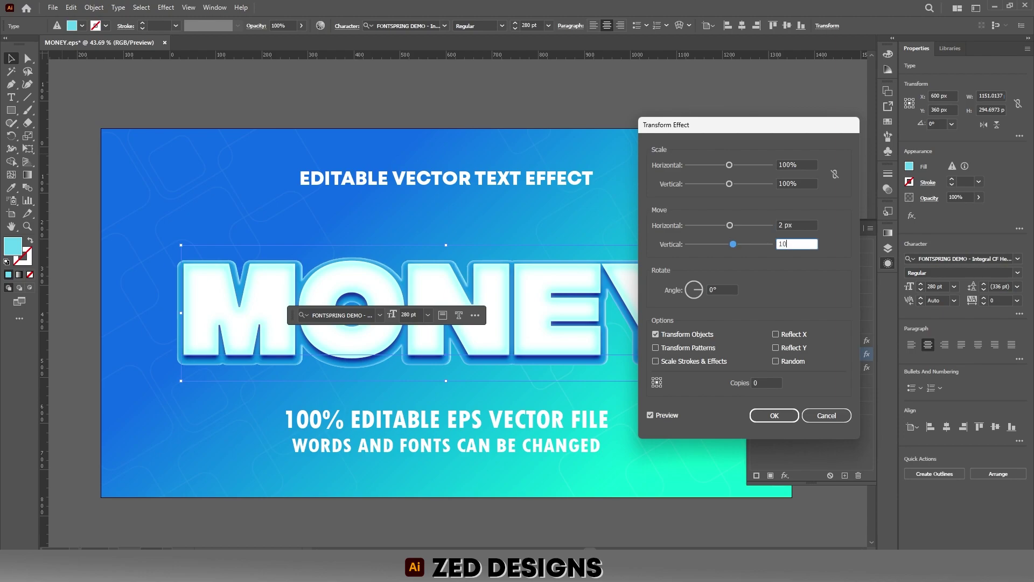
pyautogui.write('10')
pyautogui.press('Tab')
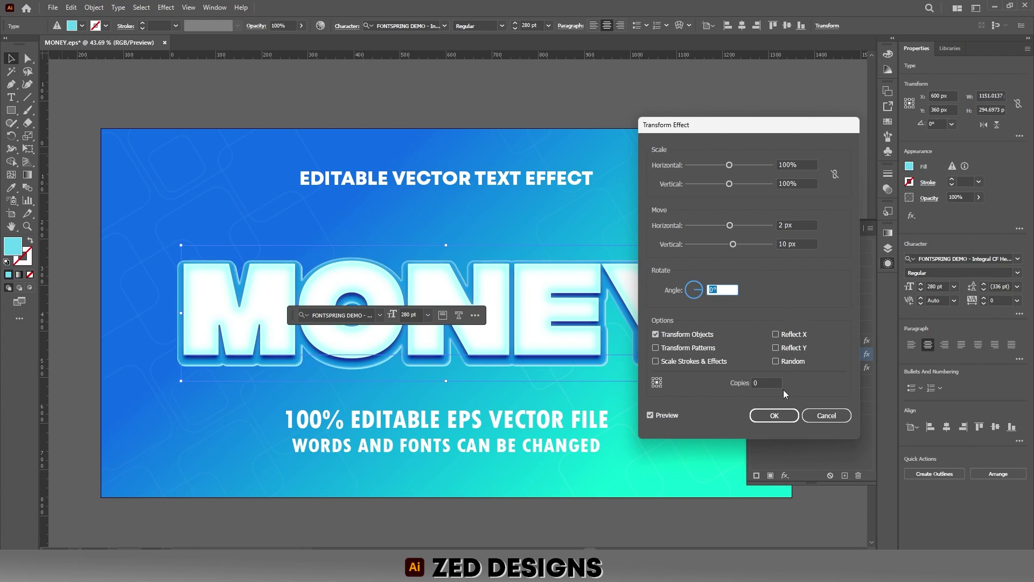
pyautogui.click(776, 415)
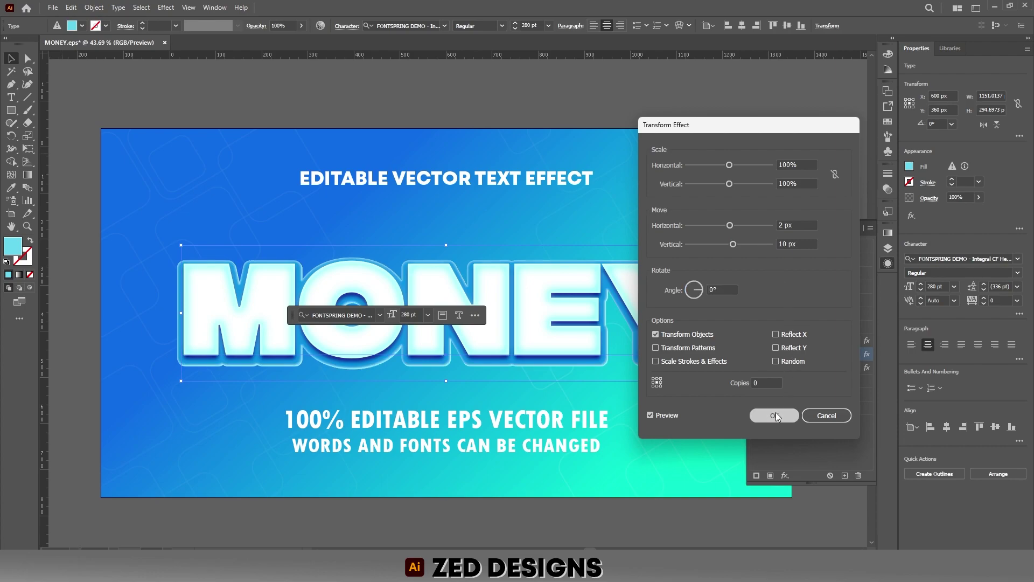
# Delete the Inner Glow effect from the bottom light blue fill and collapse that fill.
pyautogui.click(833, 366)
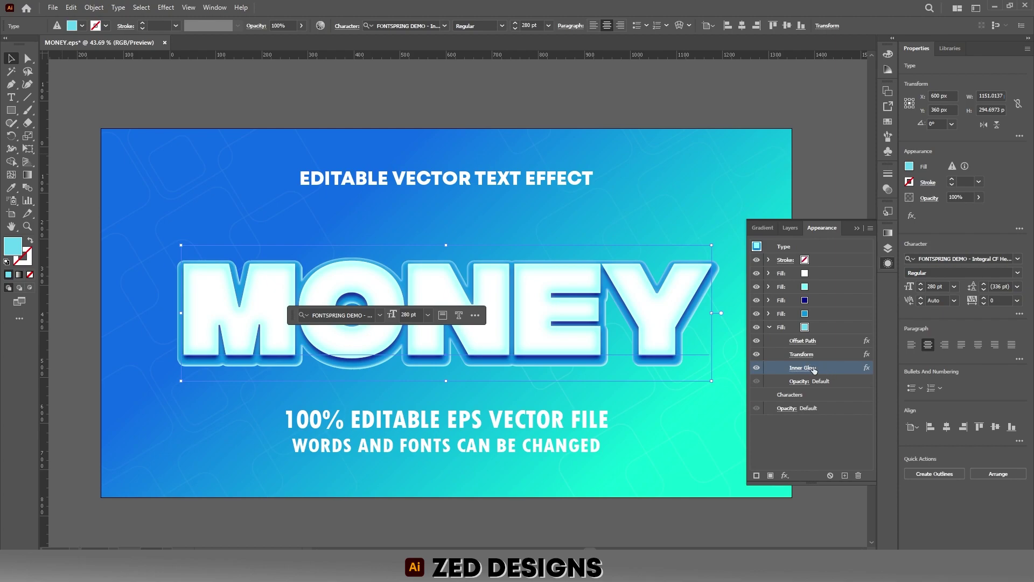
pyautogui.click(858, 475)
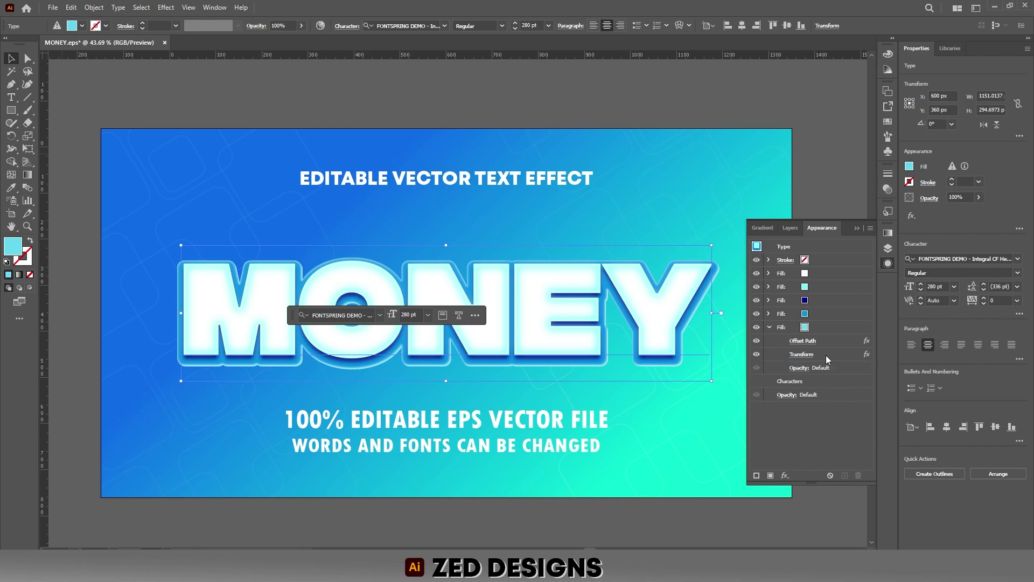
pyautogui.click(793, 331)
pyautogui.click(770, 327)
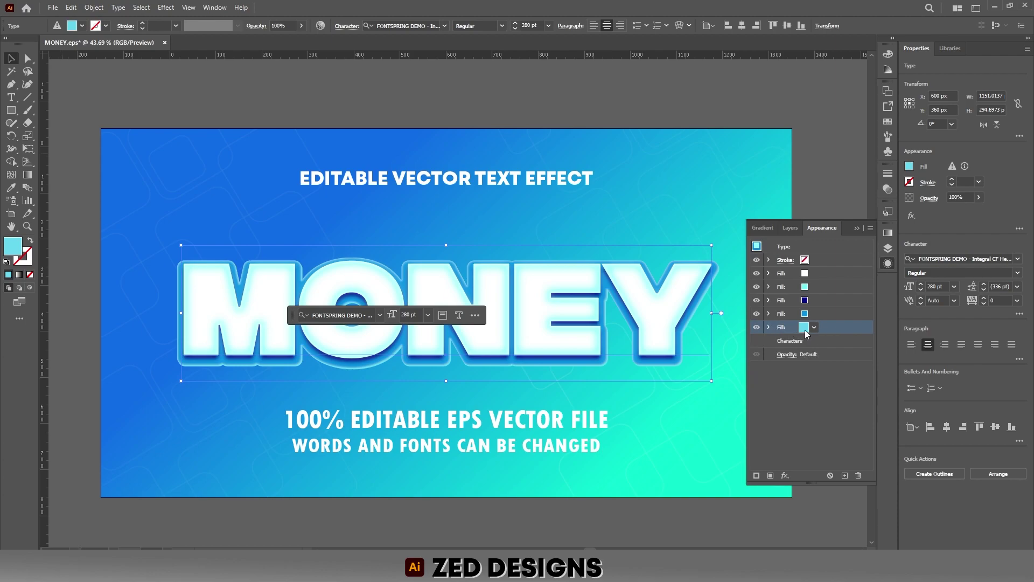
# Duplicate the bottom light blue fill and change the lower copy's color to 002992.
pyautogui.click(847, 475)
pyautogui.click(829, 341)
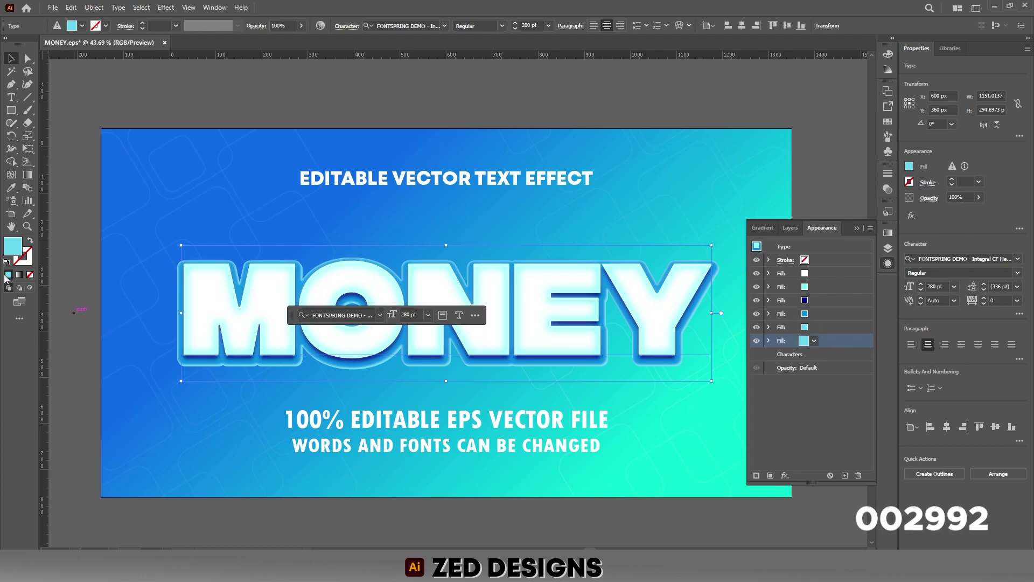
pyautogui.doubleClick(19, 252)
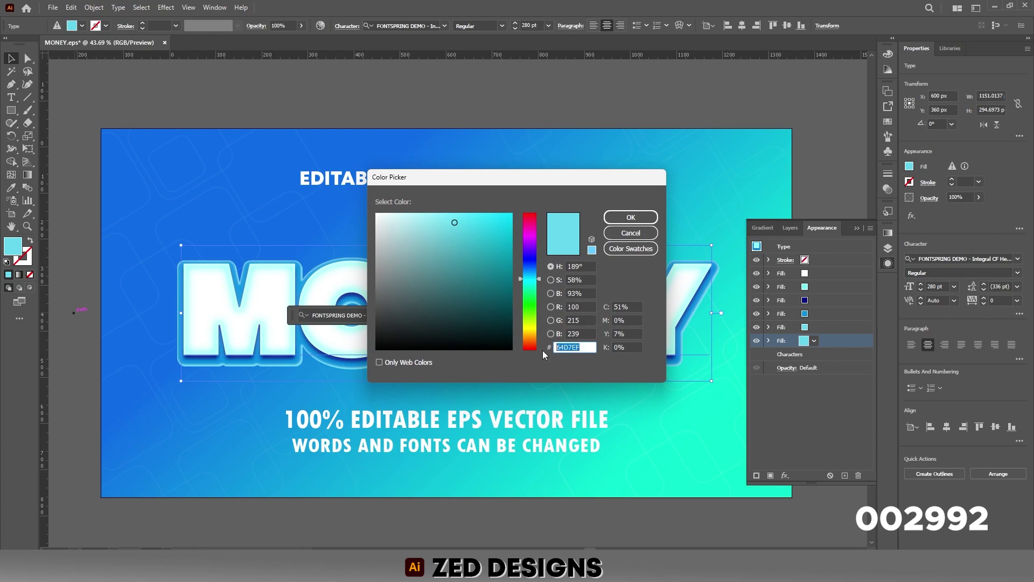
pyautogui.write('002992')
pyautogui.press('Tab')
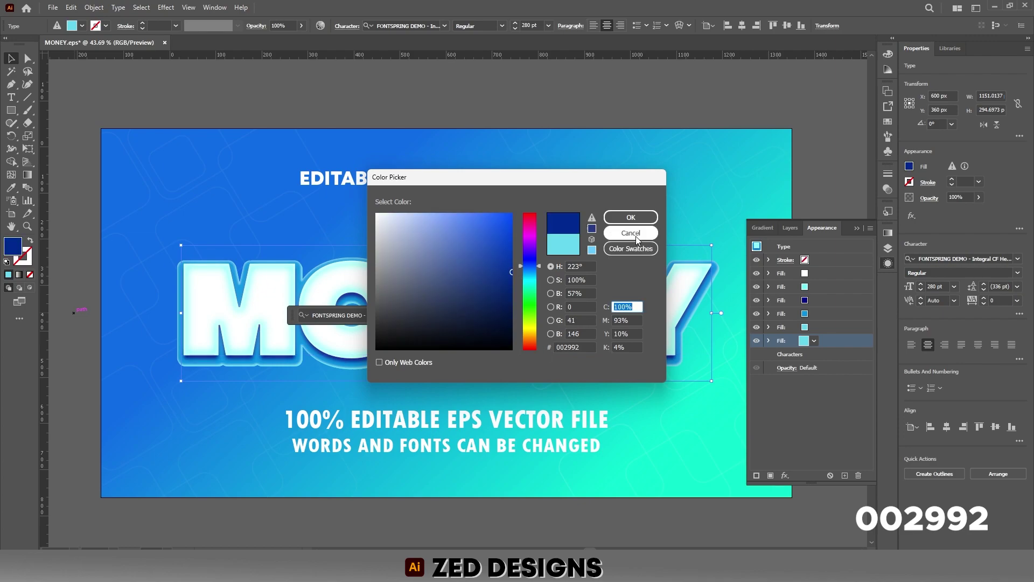
pyautogui.click(639, 220)
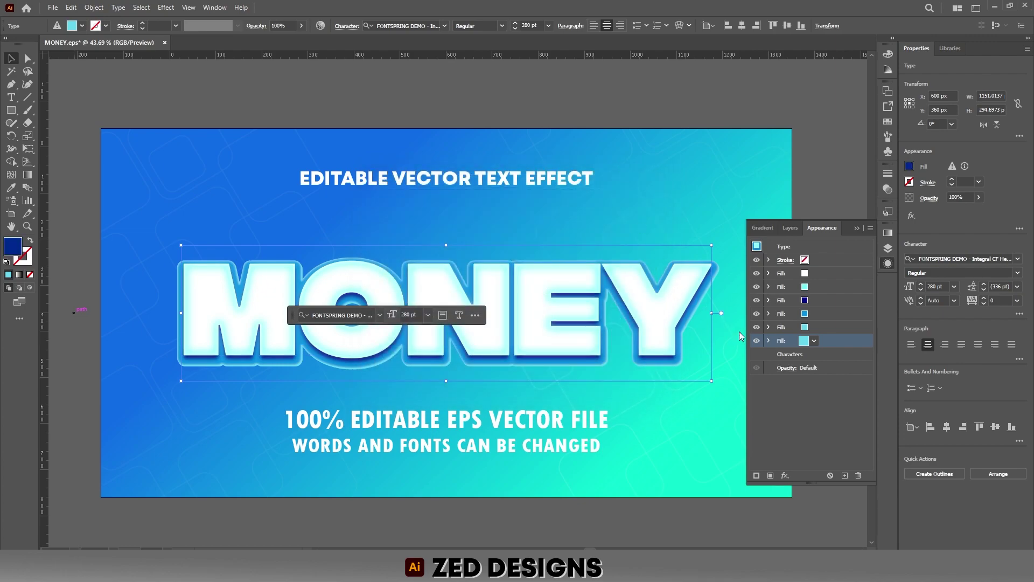
# Add a second Transform effect to the bottom dark blue fill with a 1 px vertical move and 30 copies.
pyautogui.click(769, 341)
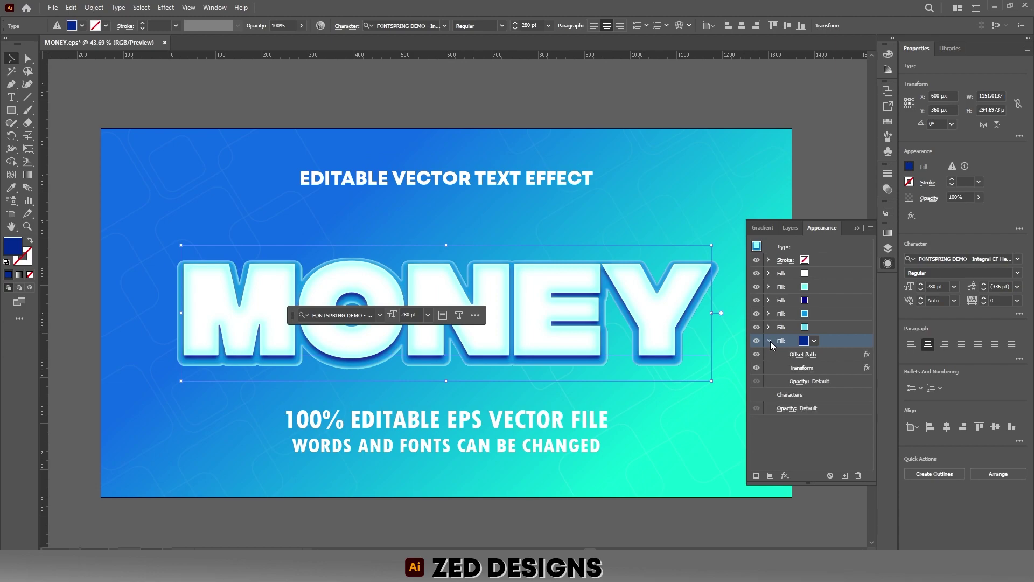
pyautogui.click(785, 476)
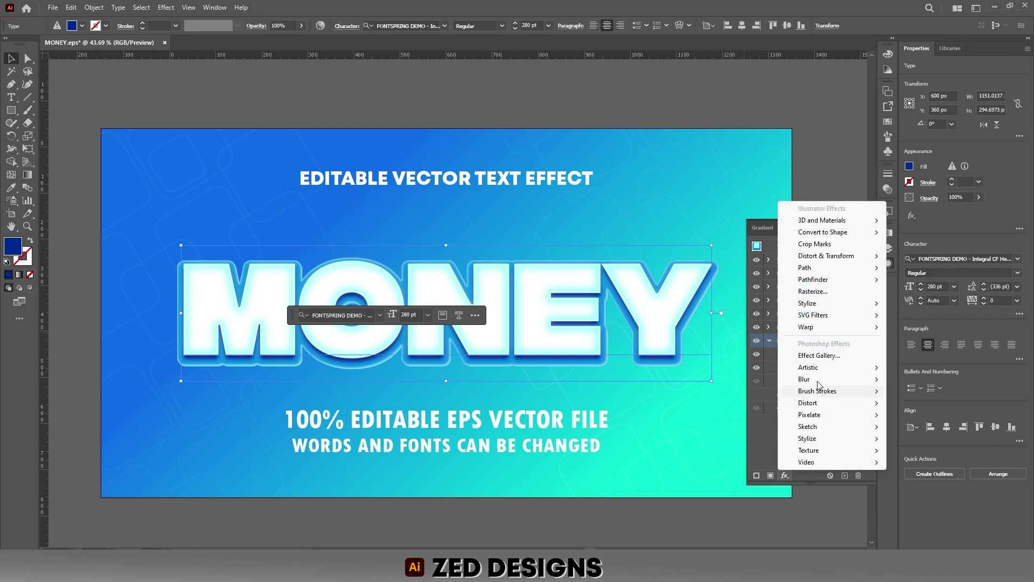
pyautogui.moveTo(847, 263)
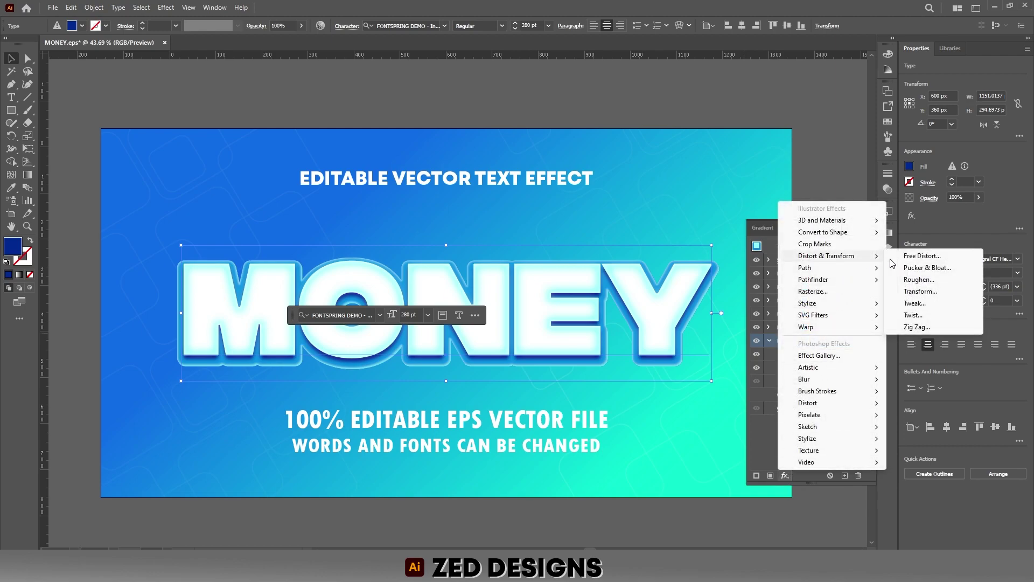
pyautogui.click(922, 292)
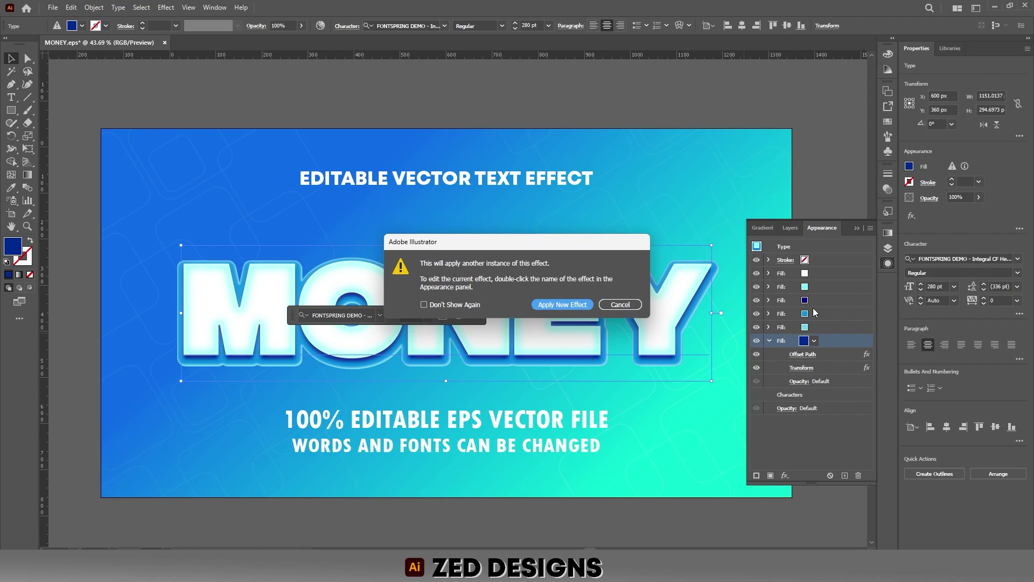
pyautogui.click(571, 305)
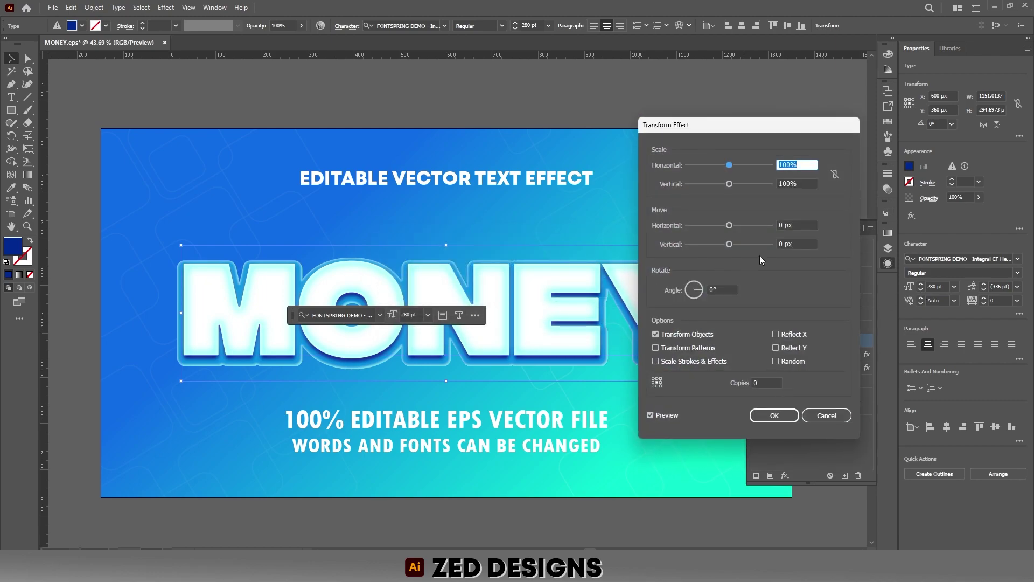
pyautogui.click(800, 243)
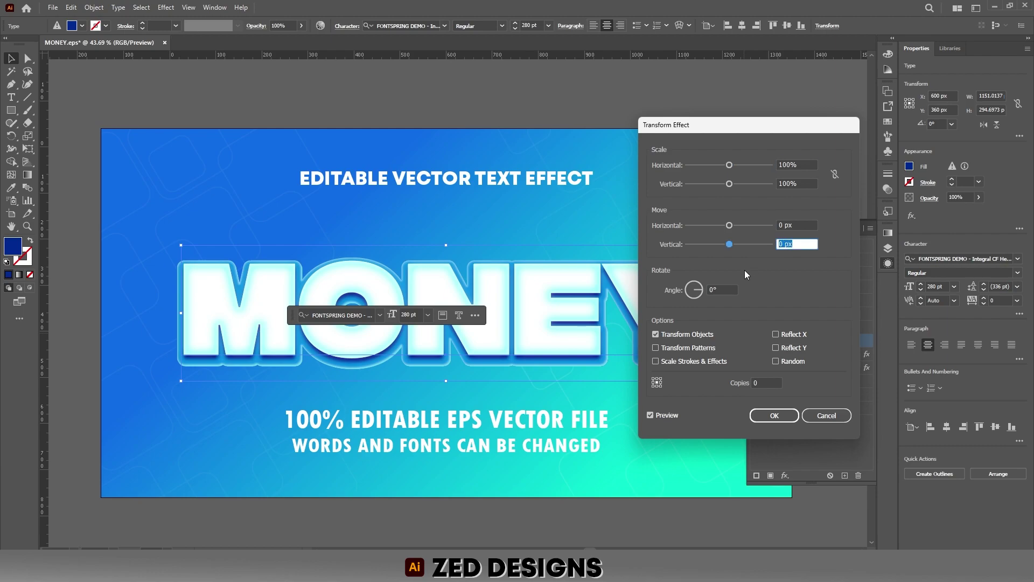
pyautogui.write('1')
pyautogui.click(722, 290)
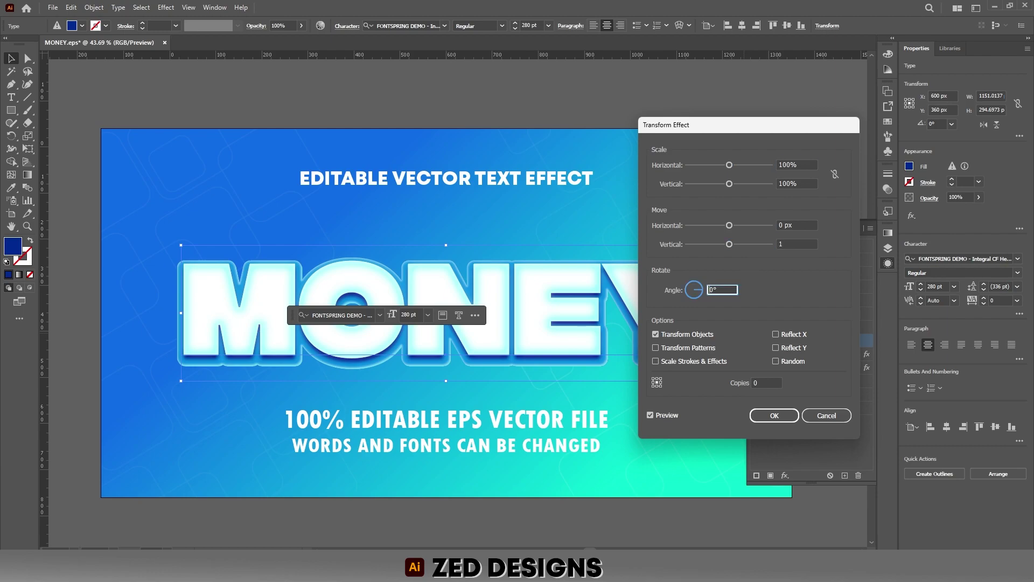
pyautogui.click(768, 383)
pyautogui.write('30')
pyautogui.click(770, 415)
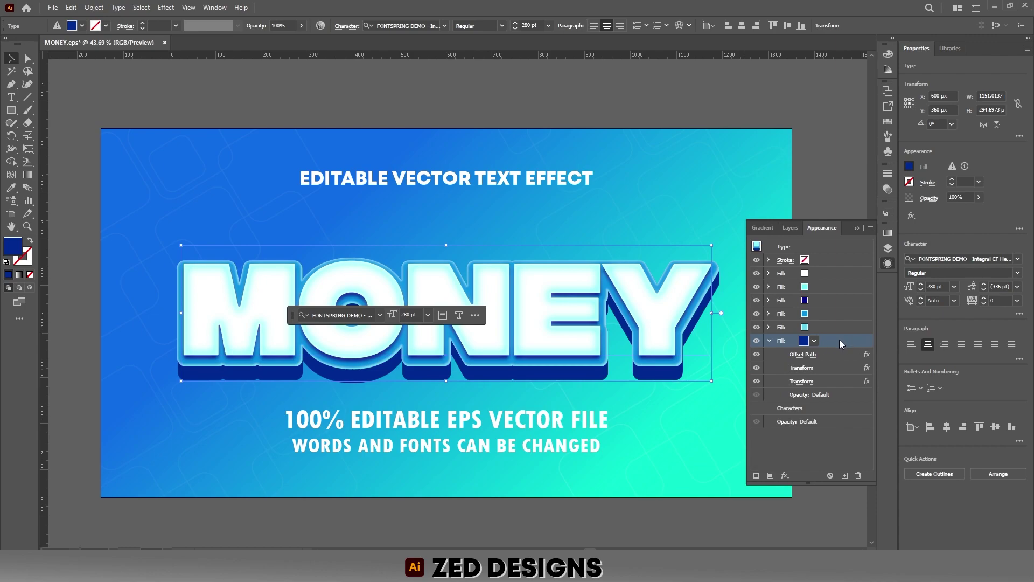
# Apply an Inner Glow effect to the bottom dark blue fill and set its glow color to 0894E4.
pyautogui.click(785, 476)
pyautogui.moveTo(836, 309)
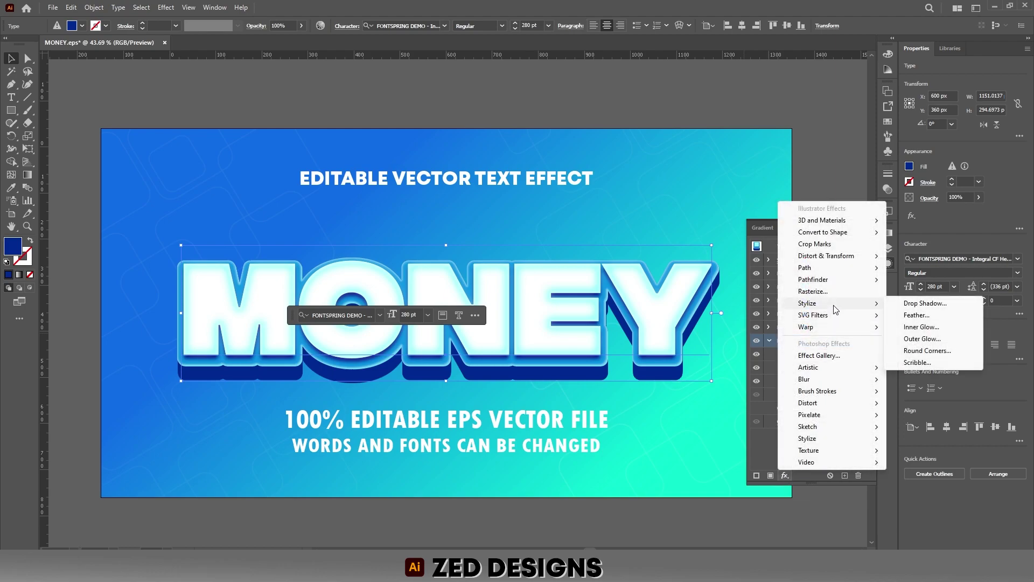
pyautogui.click(905, 329)
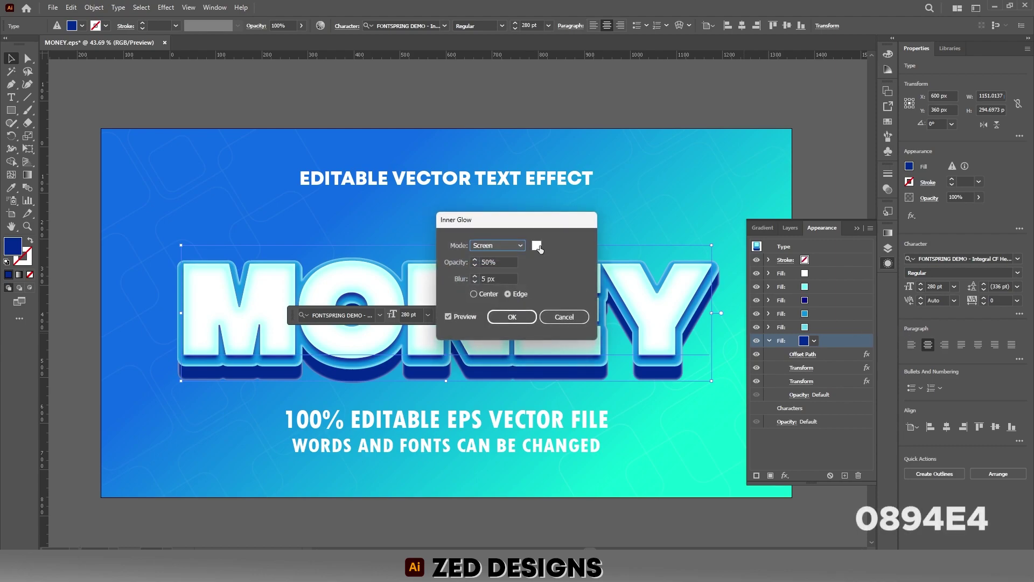
pyautogui.click(537, 244)
pyautogui.write('0')
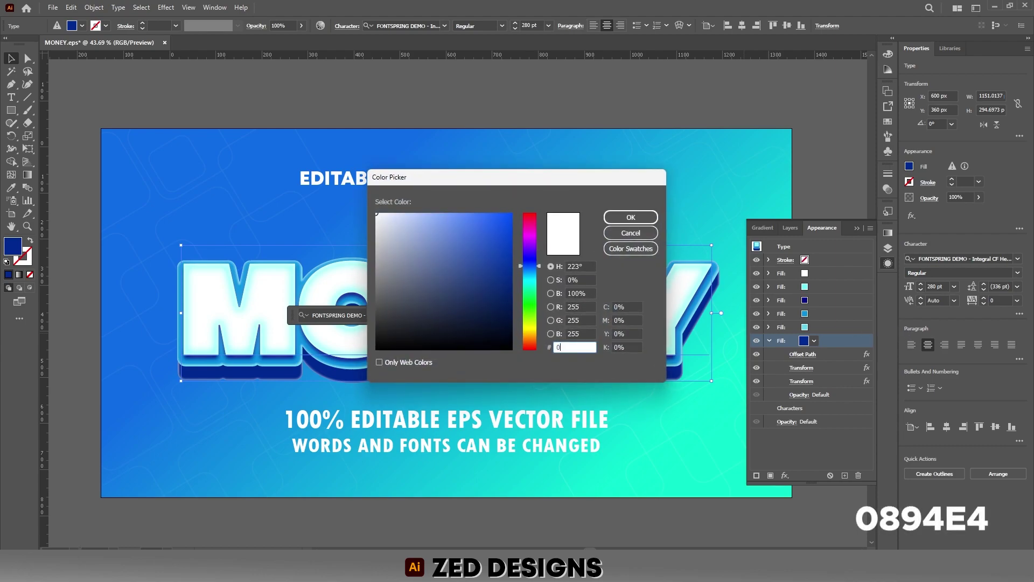
pyautogui.write('894E4')
pyautogui.press('Tab')
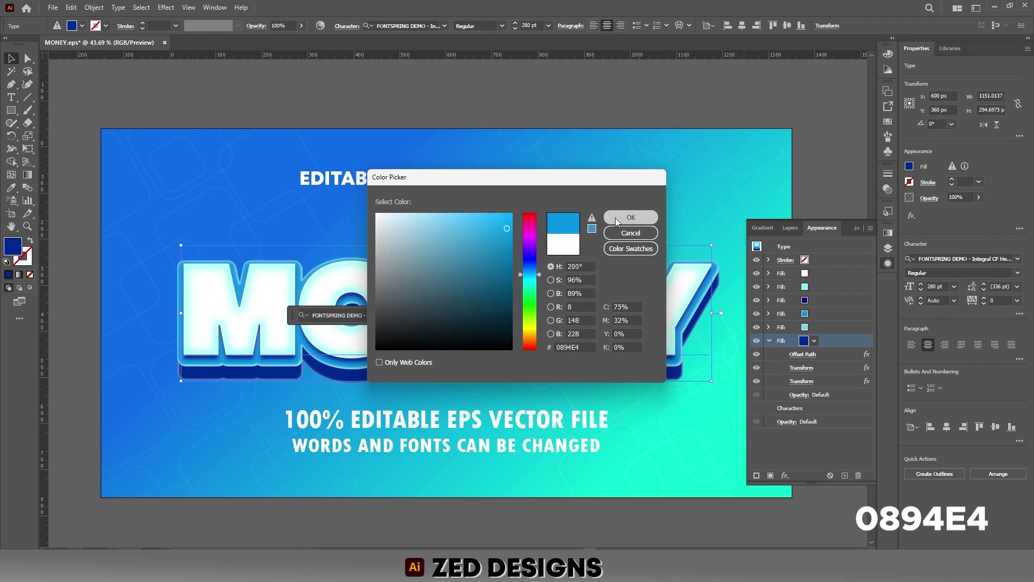
pyautogui.click(616, 218)
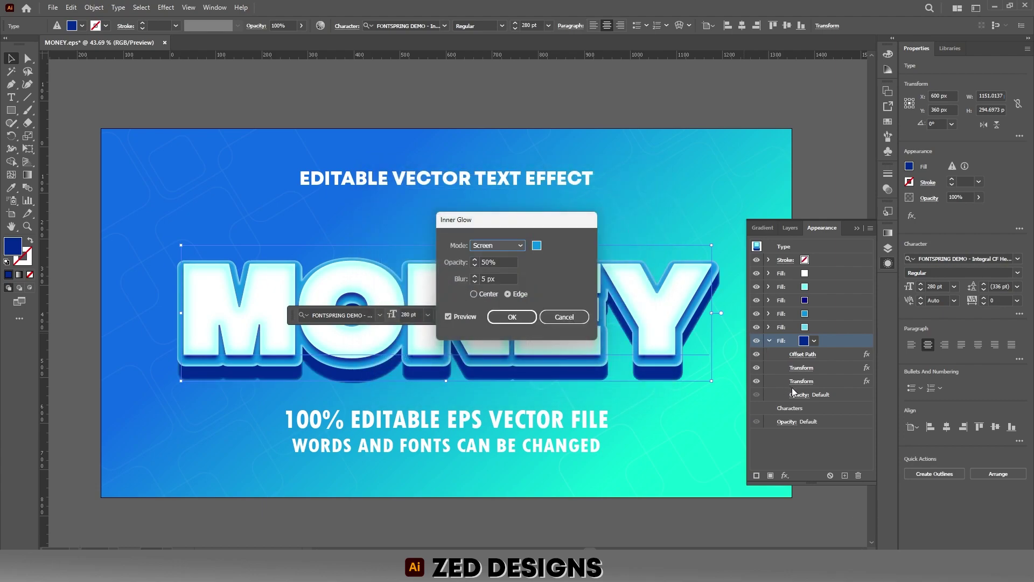
# Set the Inner Glow to 100% opacity and 25 px blur and apply it.
pyautogui.moveTo(516, 263); pyautogui.dragTo(461, 263)
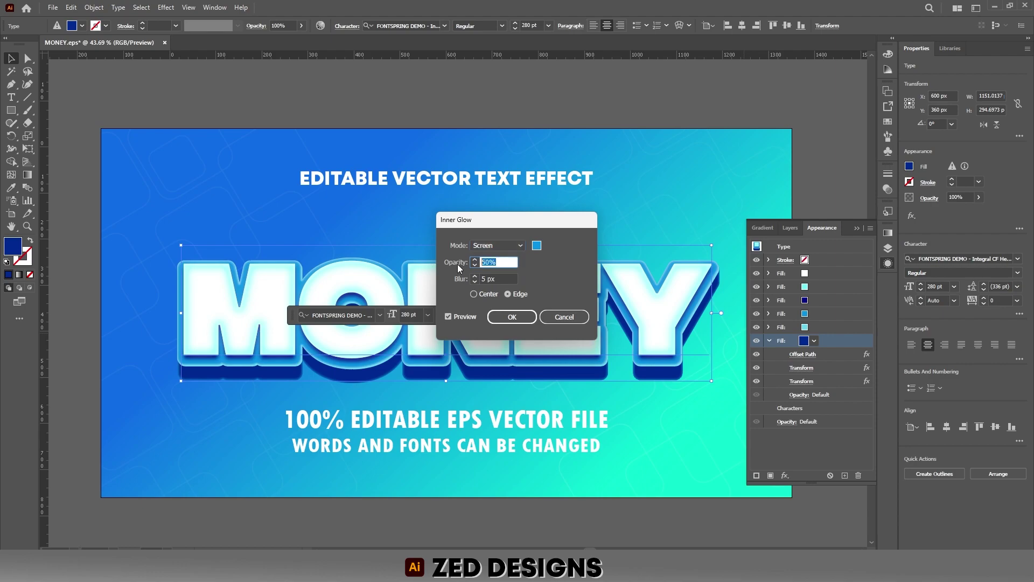
pyautogui.write('100')
pyautogui.press('Tab')
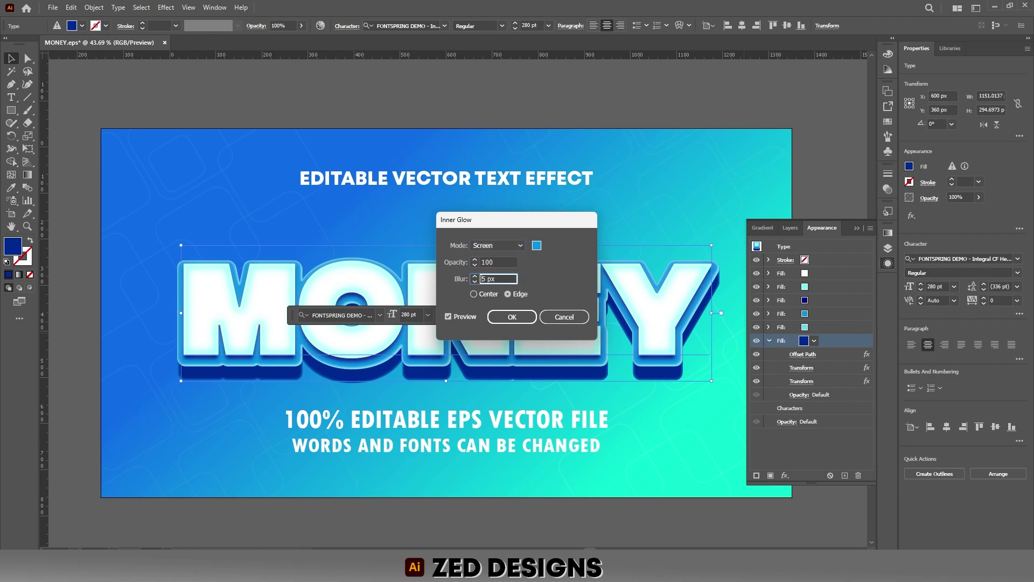
pyautogui.write('25')
pyautogui.press('Tab')
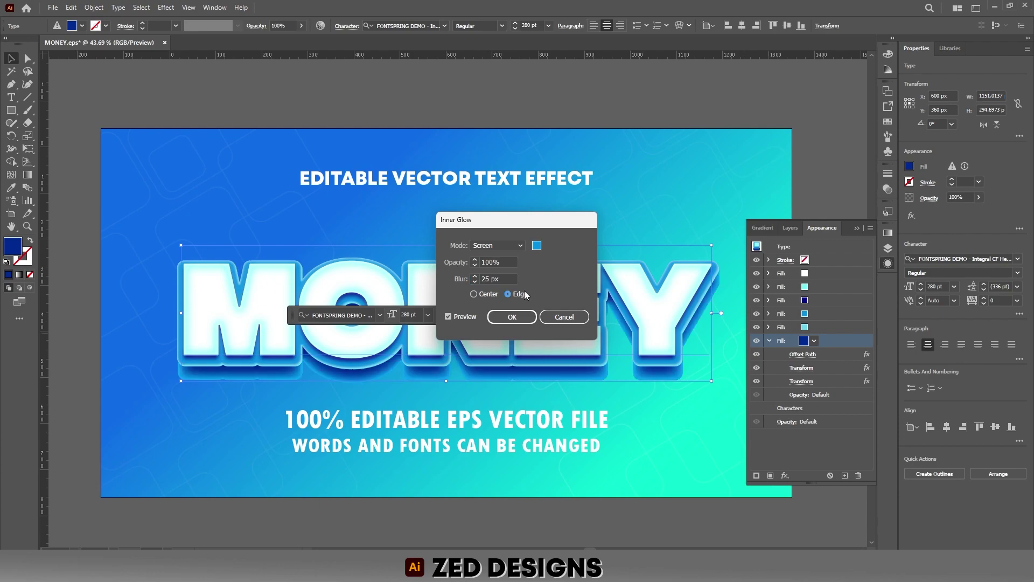
pyautogui.click(511, 318)
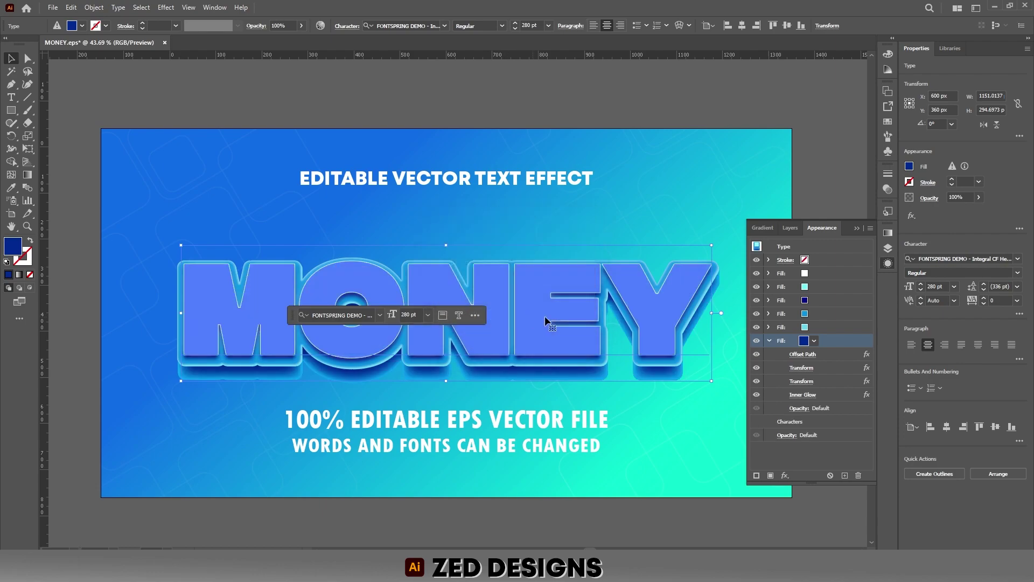
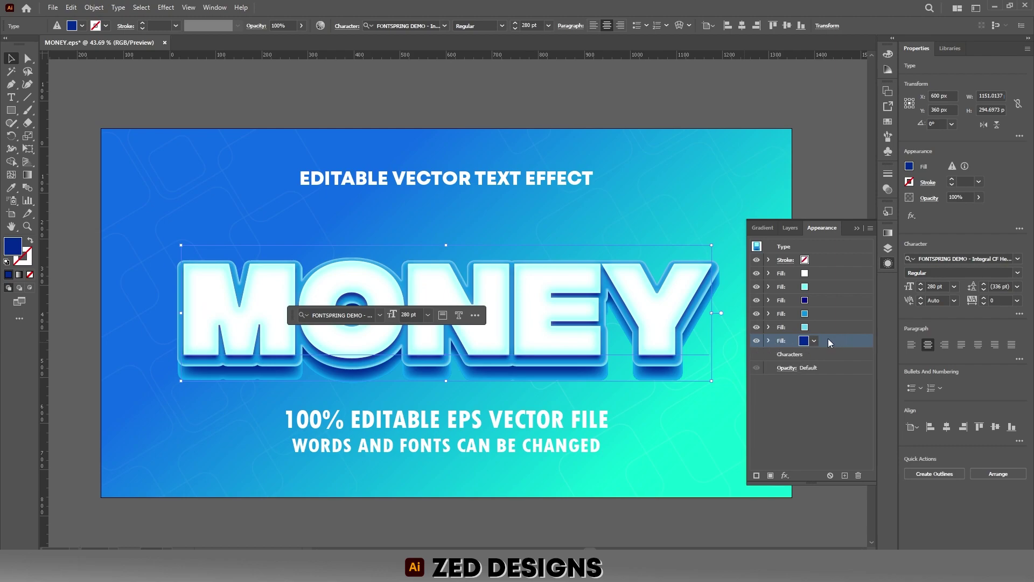
# Duplicate the collapsed bottom dark blue fill and change the lower copy's color to the black swatch.
pyautogui.click(845, 475)
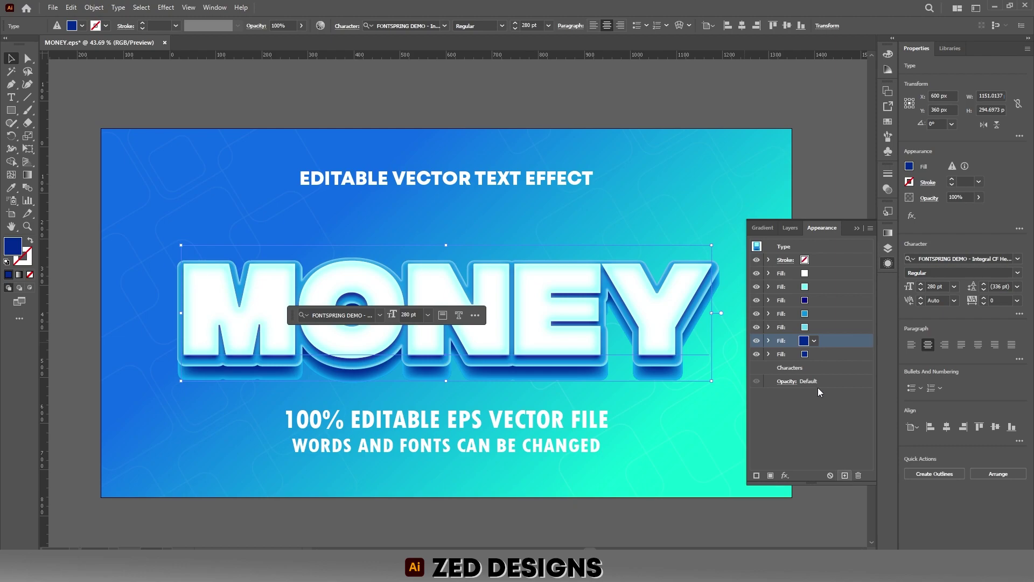
pyautogui.click(829, 357)
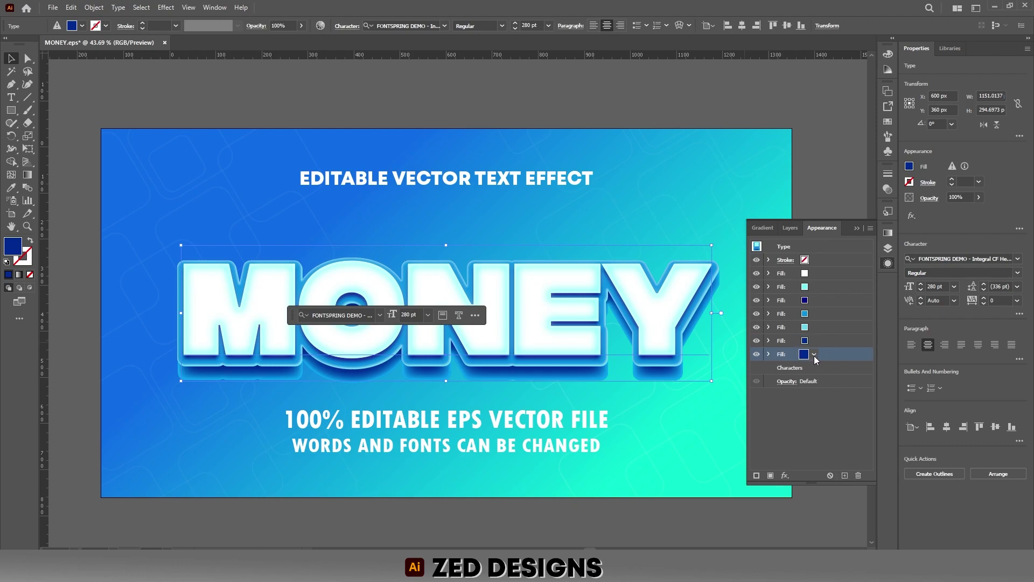
pyautogui.click(814, 355)
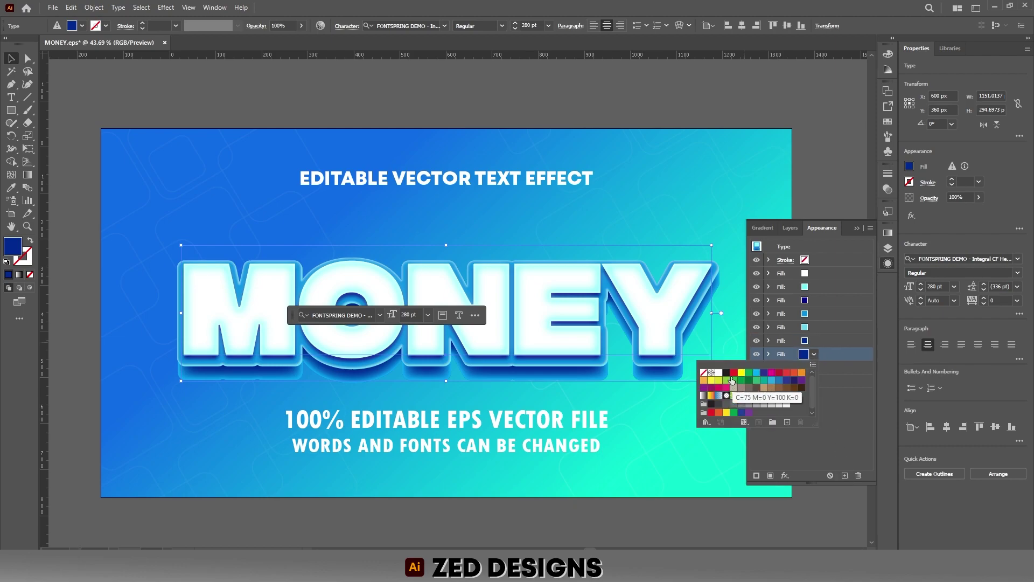
pyautogui.click(846, 389)
# Expand the bottom black fill and set its blending mode to Multiply.
pyautogui.click(769, 355)
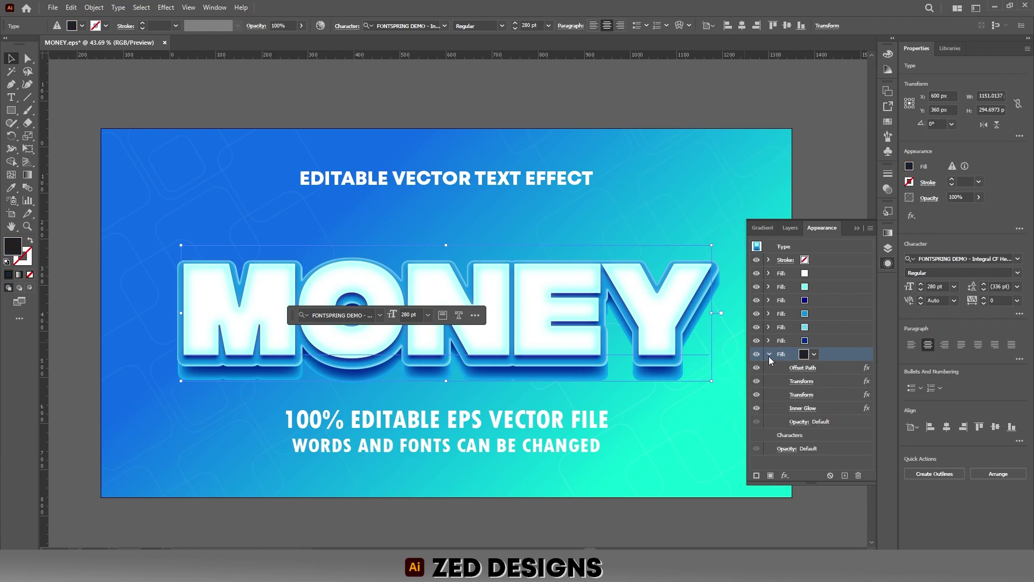
pyautogui.click(796, 423)
pyautogui.click(732, 443)
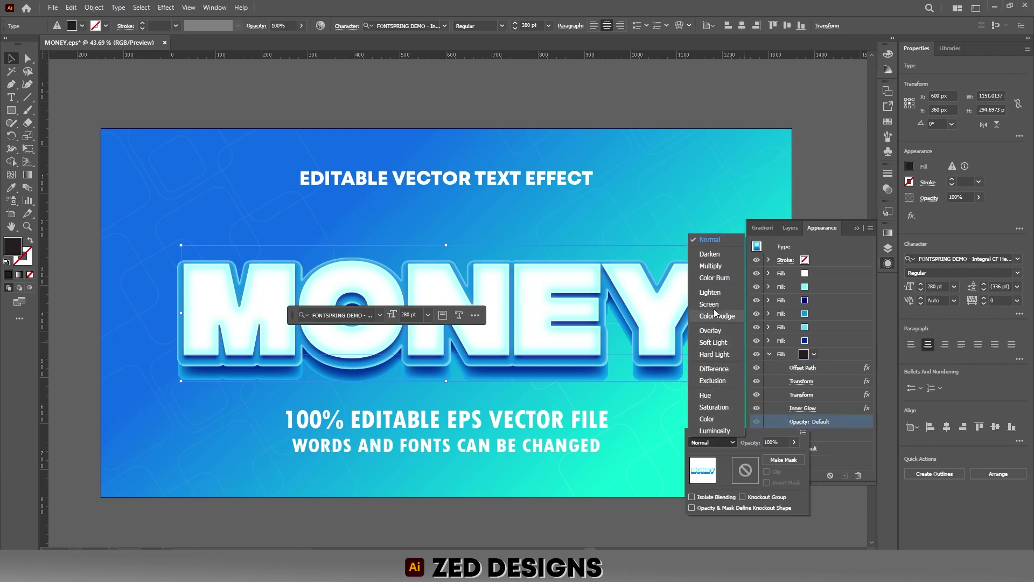
pyautogui.click(724, 272)
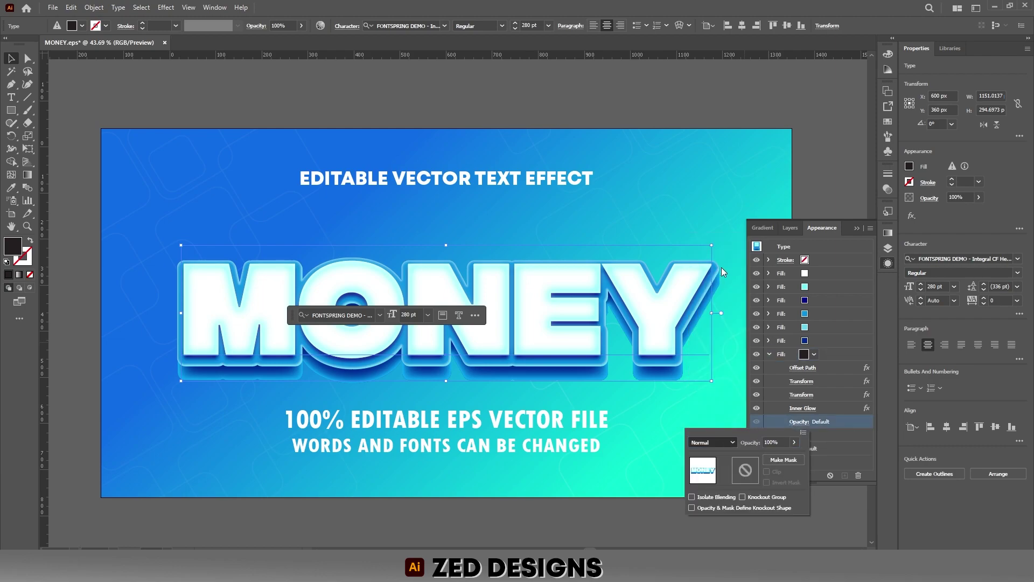
pyautogui.click(837, 425)
# Delete the second Transform effect and the Inner Glow effect from the bottom black fill.
pyautogui.click(837, 396)
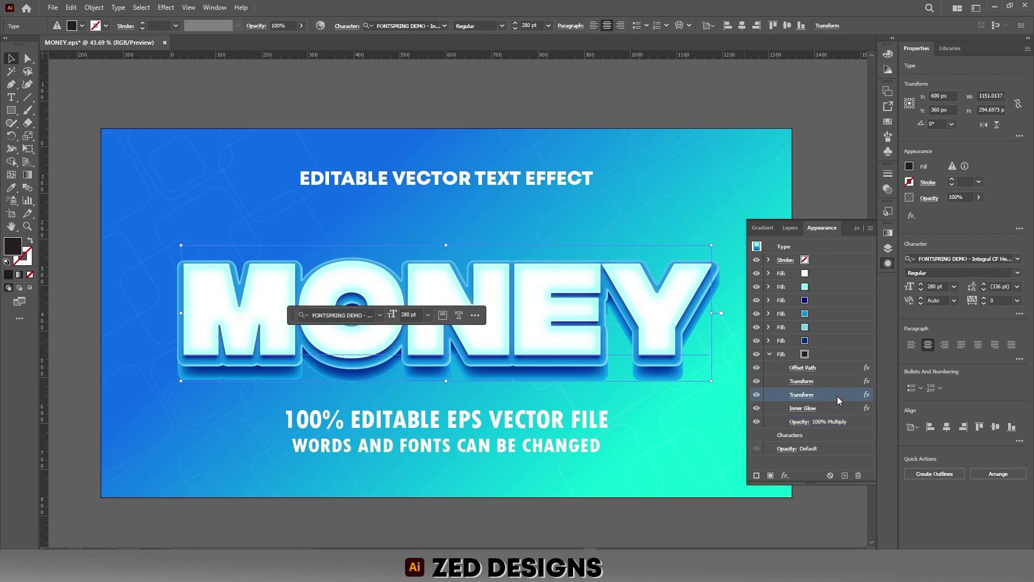
pyautogui.click(858, 475)
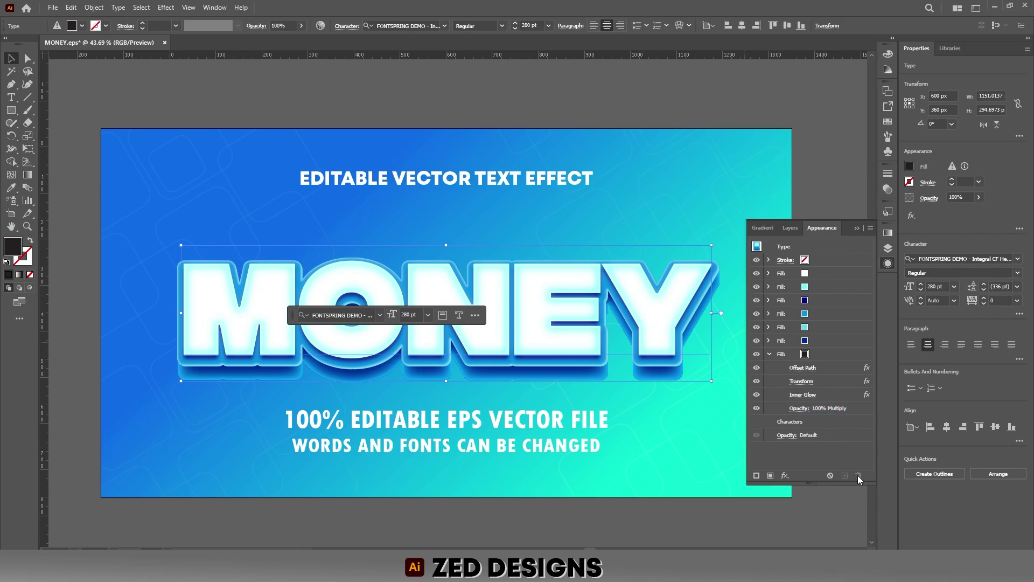
pyautogui.click(839, 395)
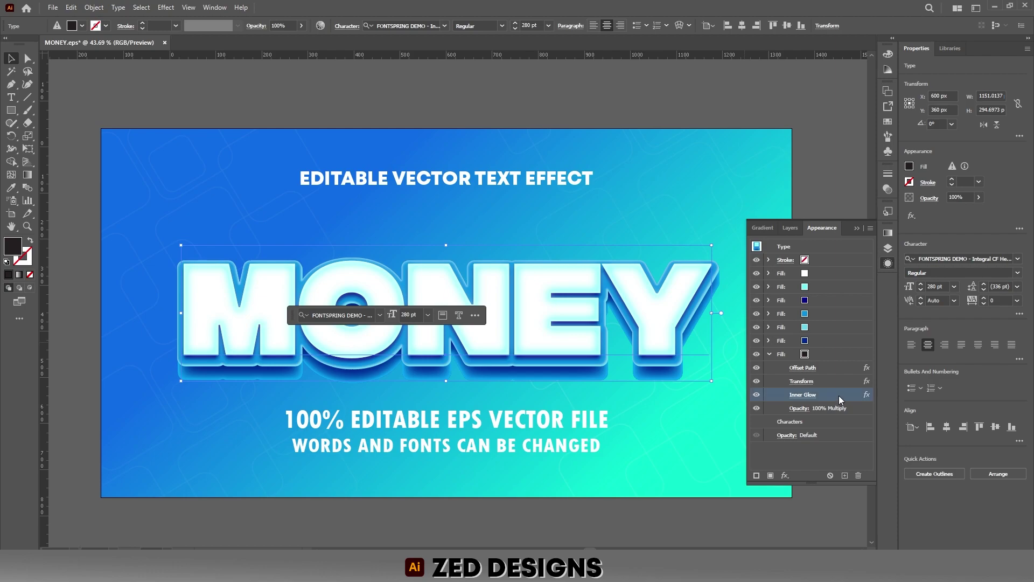
pyautogui.click(858, 477)
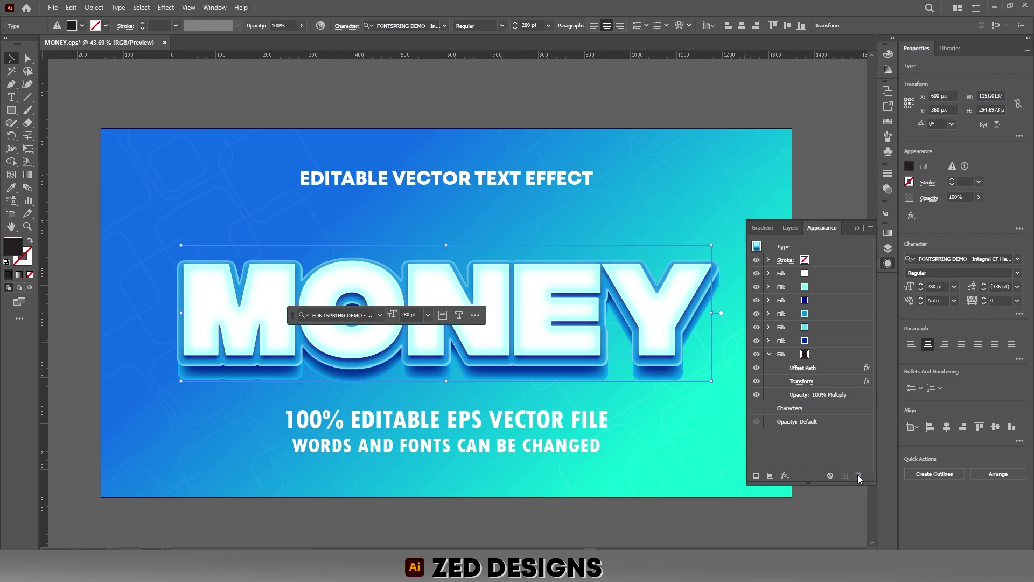
# Set the bottom black fill's Transform effect to move 0 px horizontally and 40 px vertically.
pyautogui.click(795, 382)
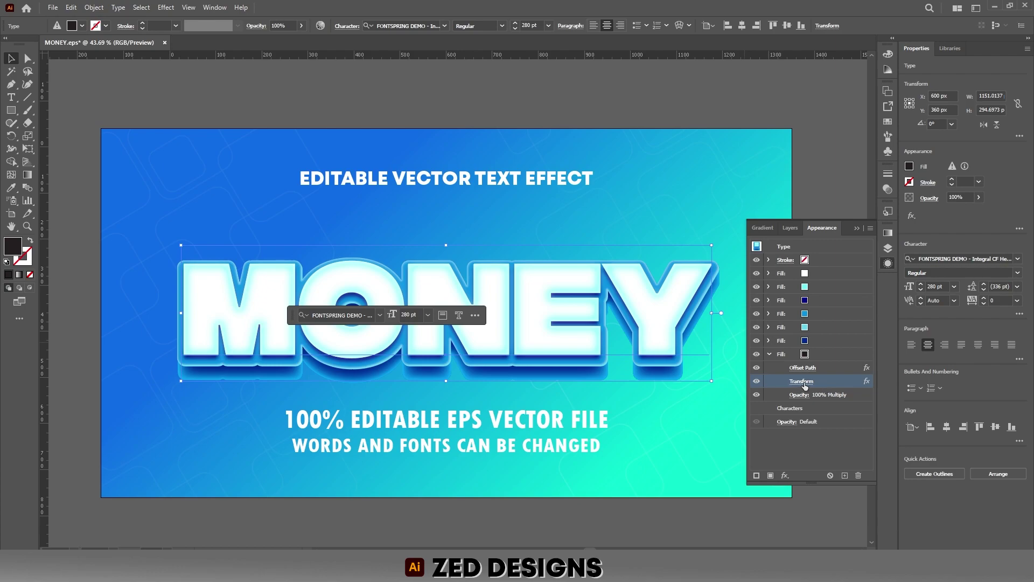
pyautogui.click(805, 384)
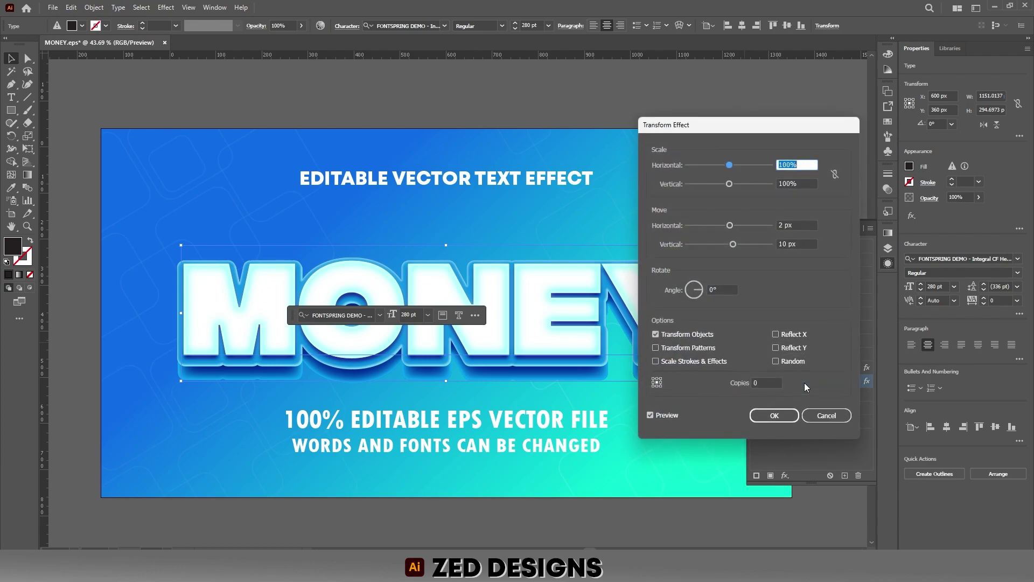
pyautogui.click(805, 225)
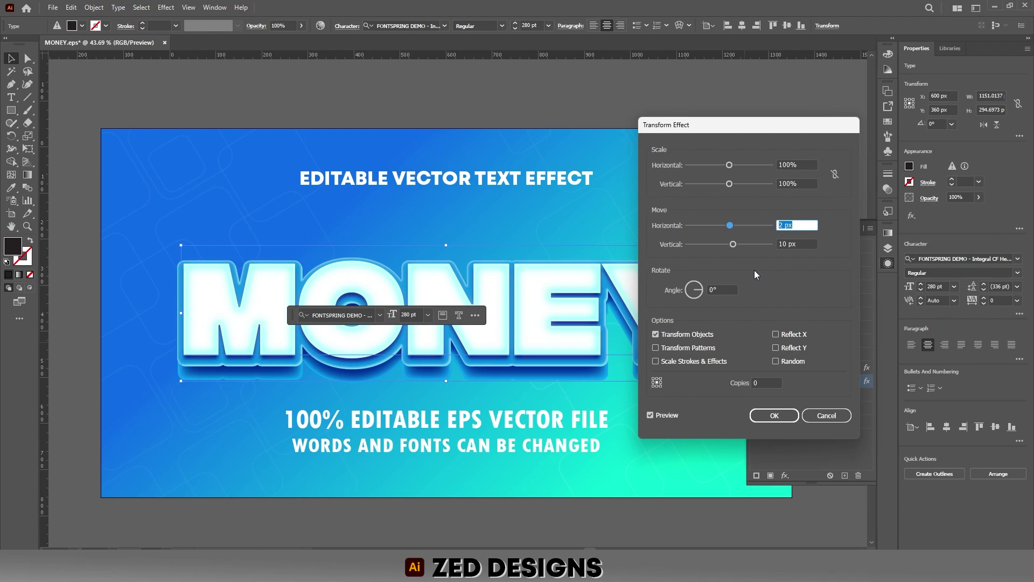
pyautogui.write('0')
pyautogui.press('Tab')
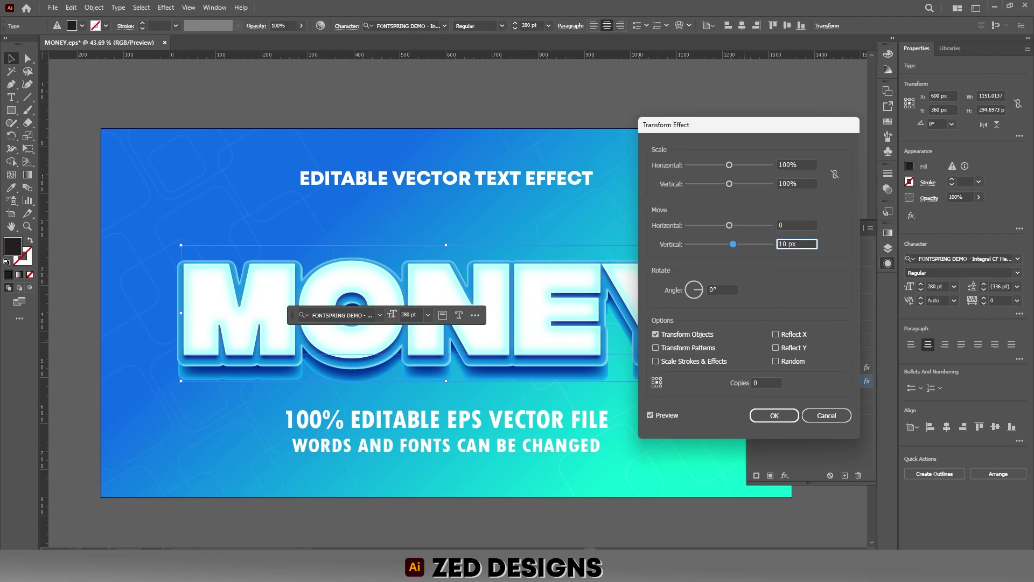
pyautogui.write('40')
pyautogui.press('Tab')
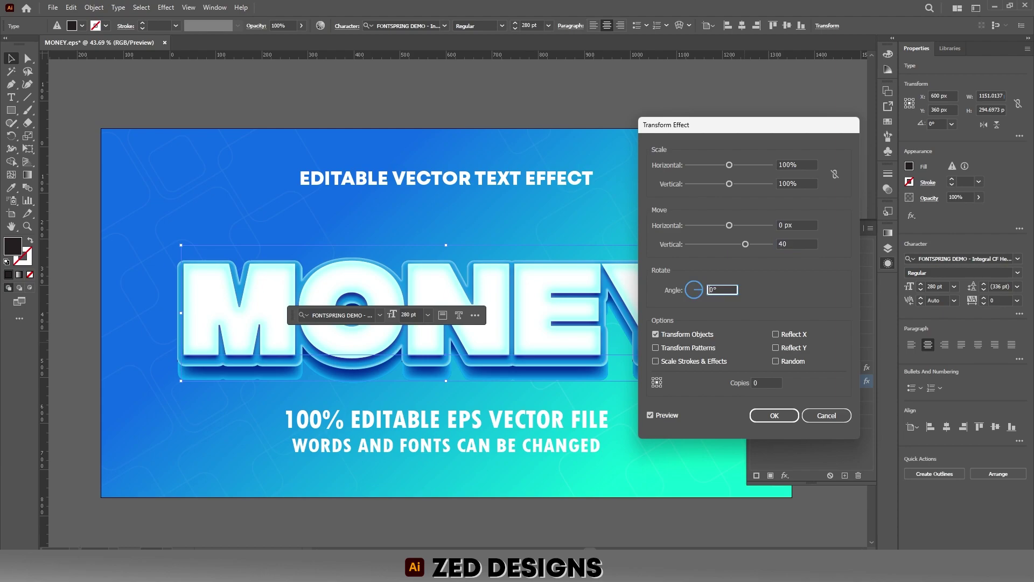
pyautogui.click(776, 418)
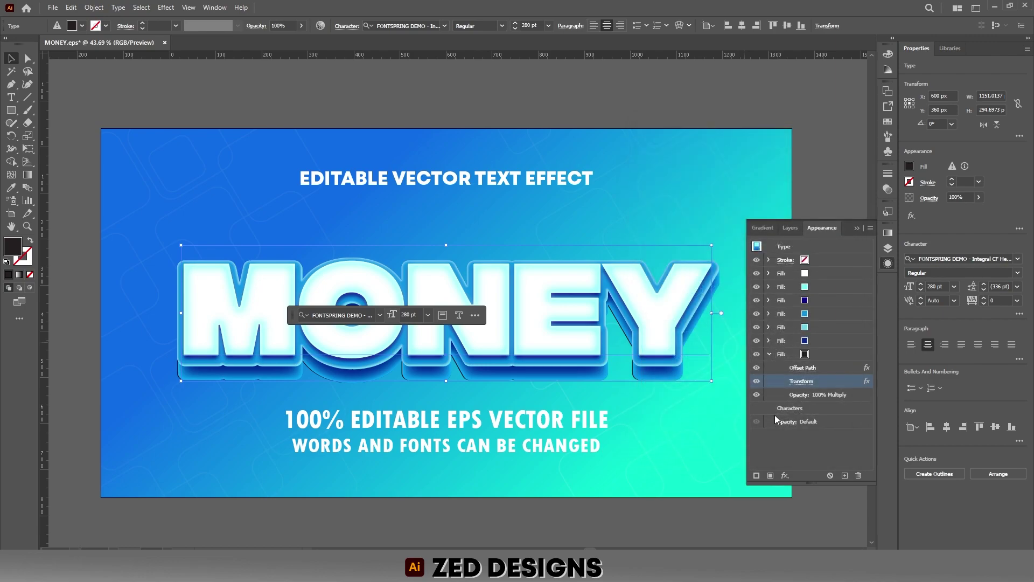
# Add a Gaussian Blur effect with a 20-pixel radius to the bottom black fill.
pyautogui.click(836, 357)
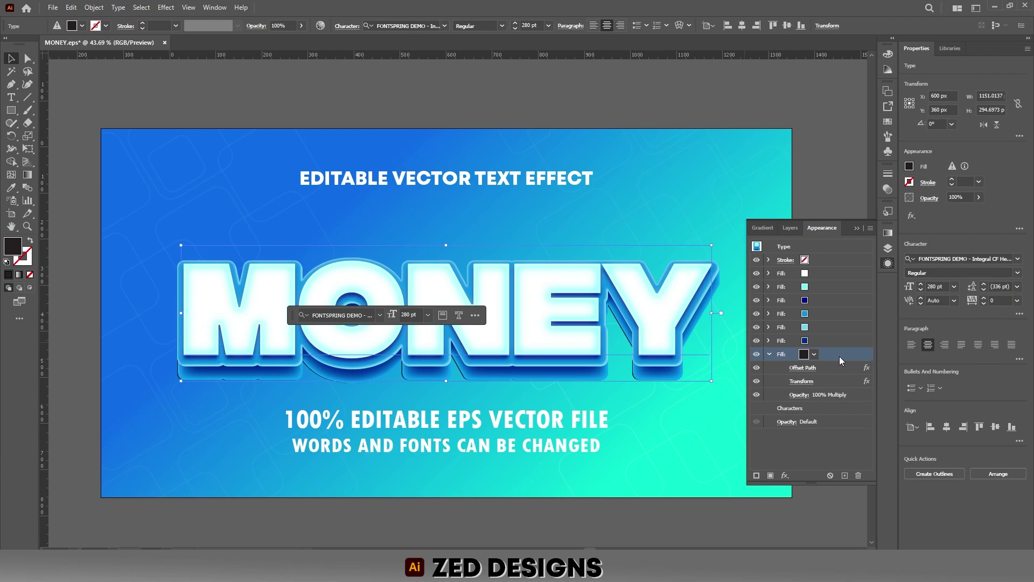
pyautogui.click(789, 476)
pyautogui.moveTo(817, 390)
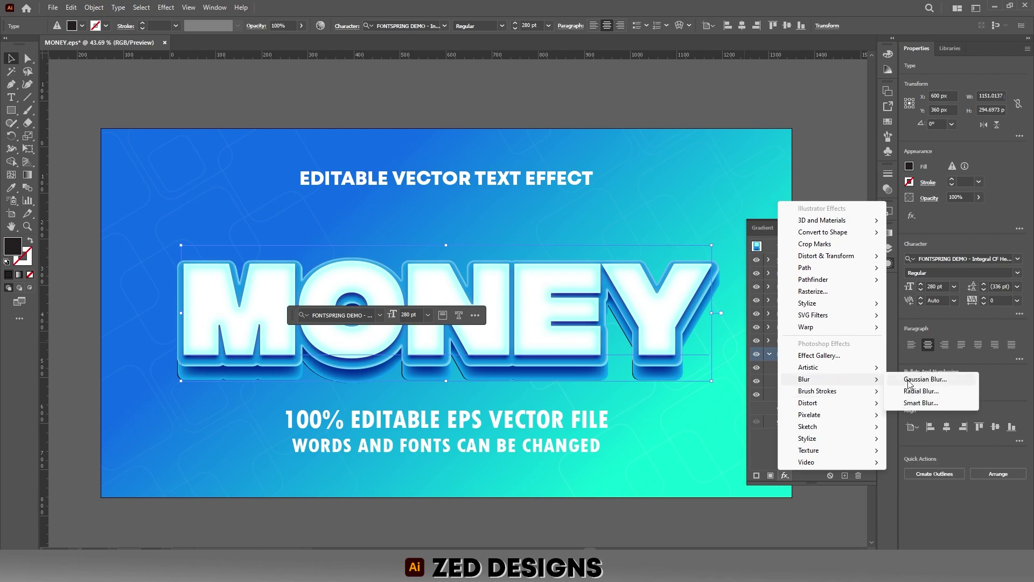
pyautogui.click(898, 380)
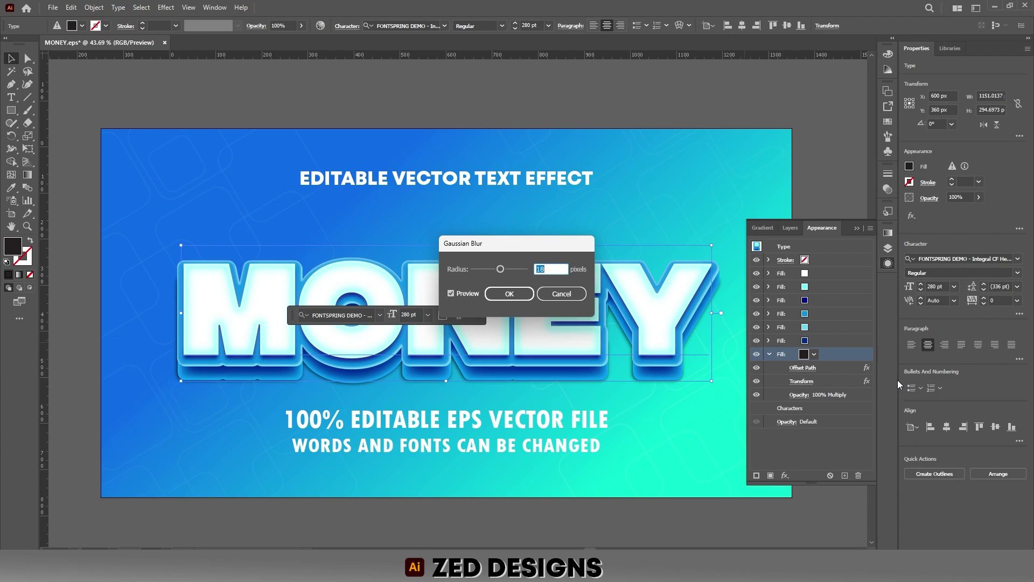
pyautogui.write('20')
pyautogui.click(523, 296)
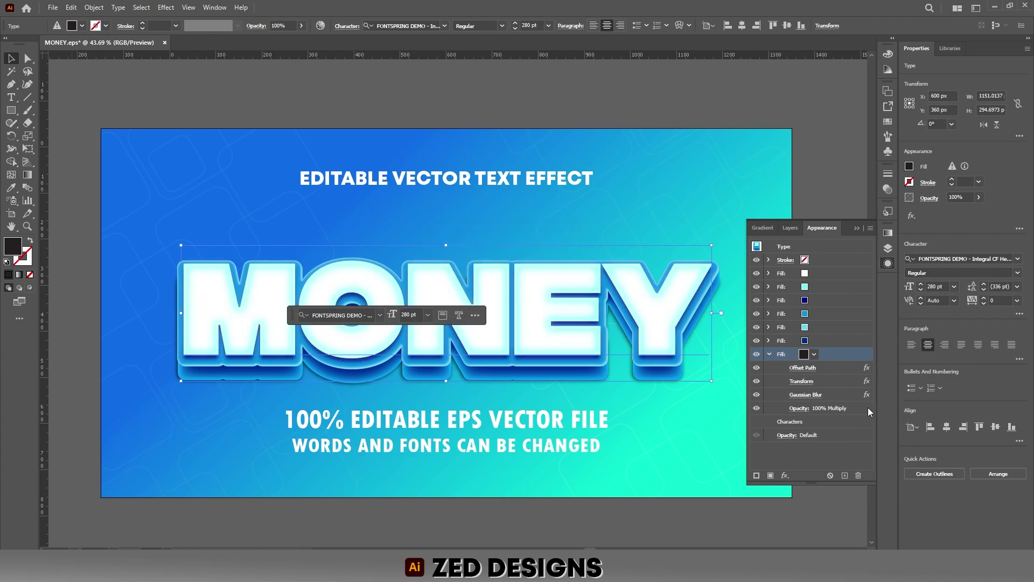
# Set the vertical move of the black fill's Transform effect to 45 px.
pyautogui.click(835, 384)
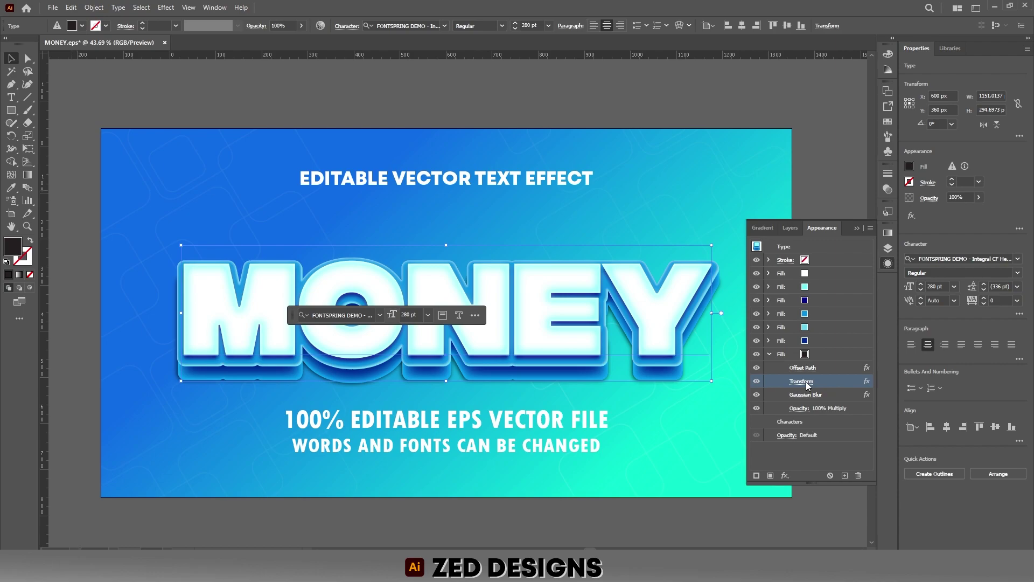
pyautogui.click(806, 382)
pyautogui.press('Tab')
pyautogui.press('Tab')
pyautogui.press('Tab')
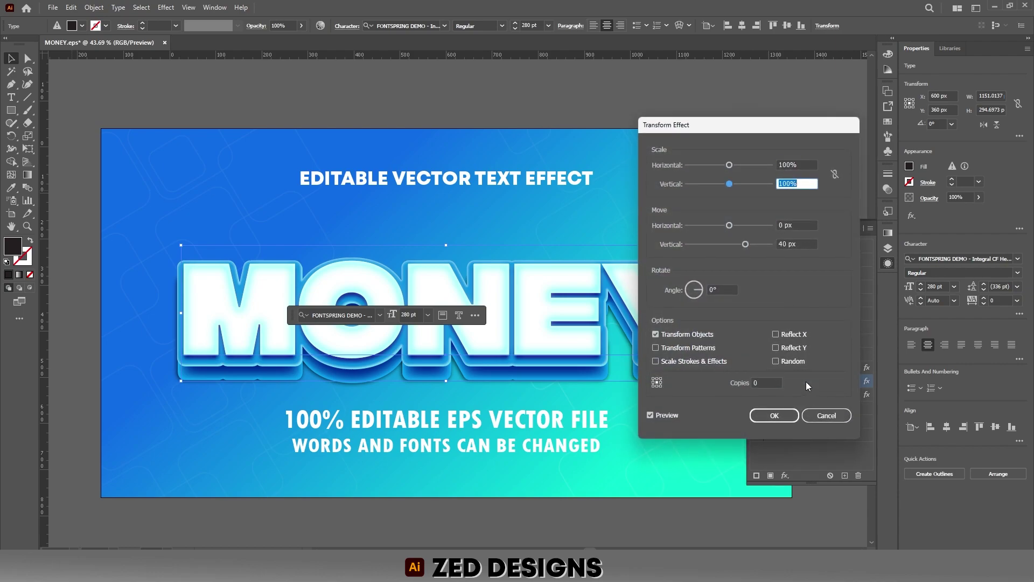
pyautogui.write('45')
pyautogui.press('Tab')
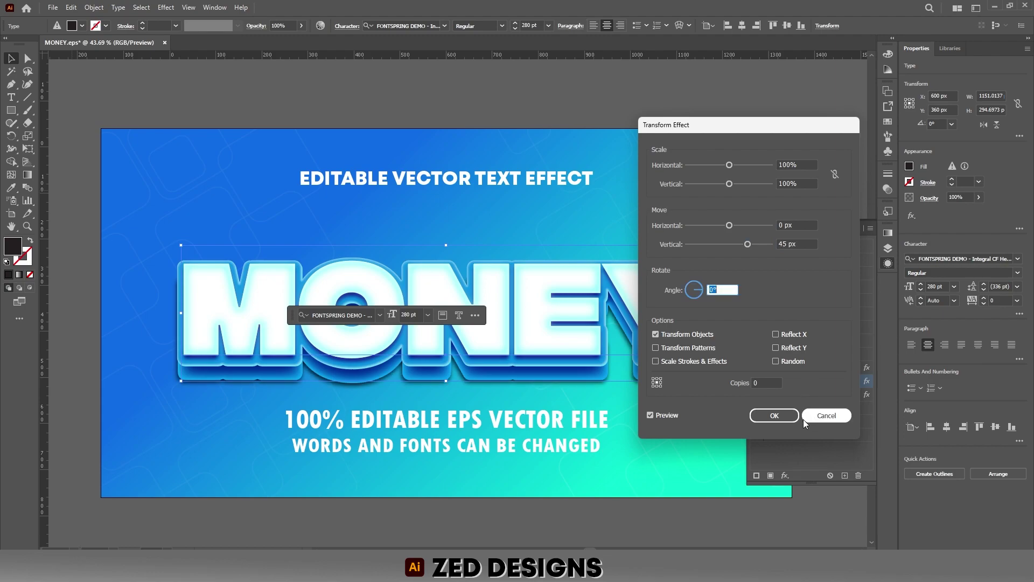
pyautogui.click(786, 418)
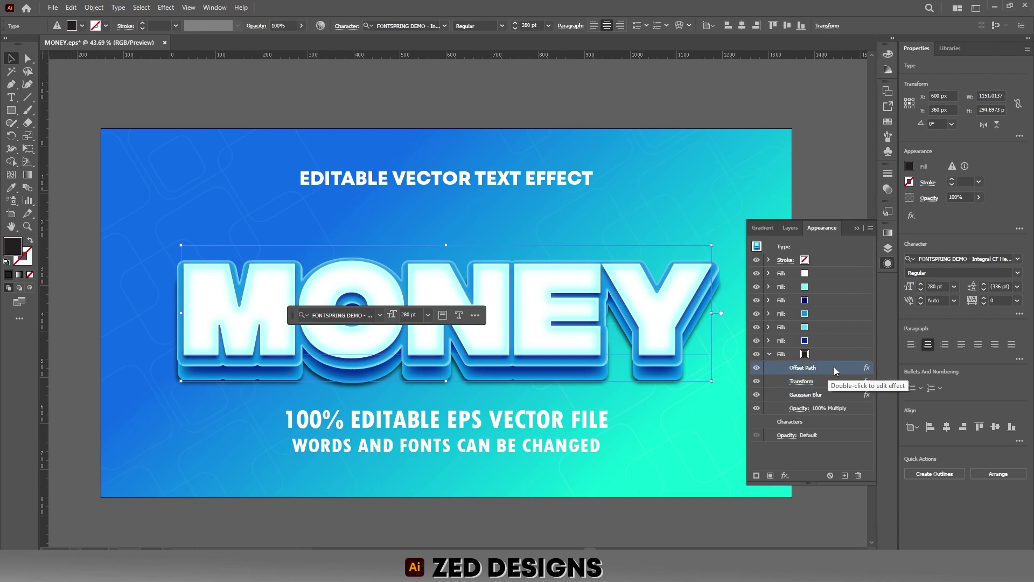
# Set the black fill's Offset Path effect to 12 px.
pyautogui.doubleClick(809, 369)
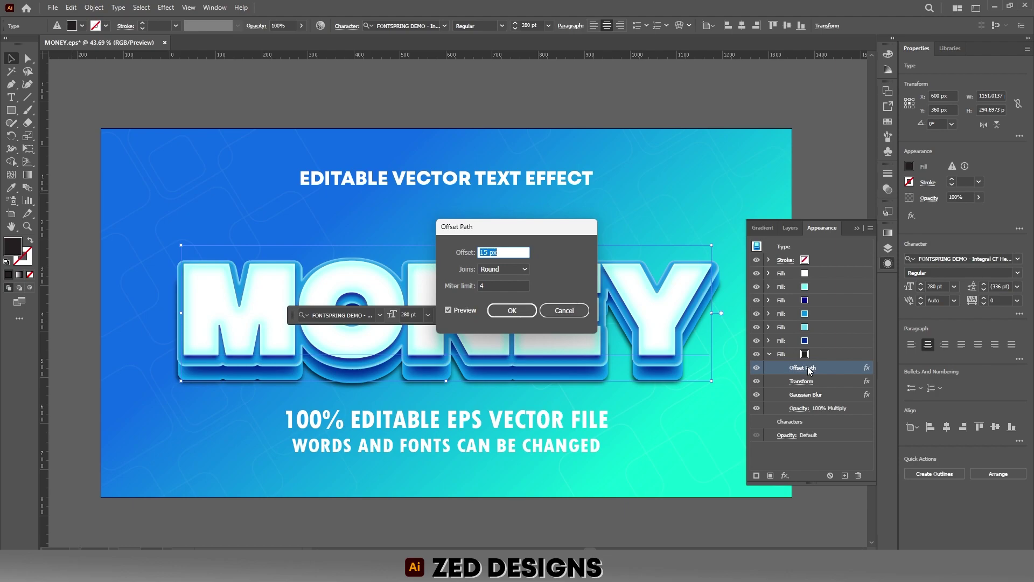
pyautogui.write('12')
pyautogui.press('Tab')
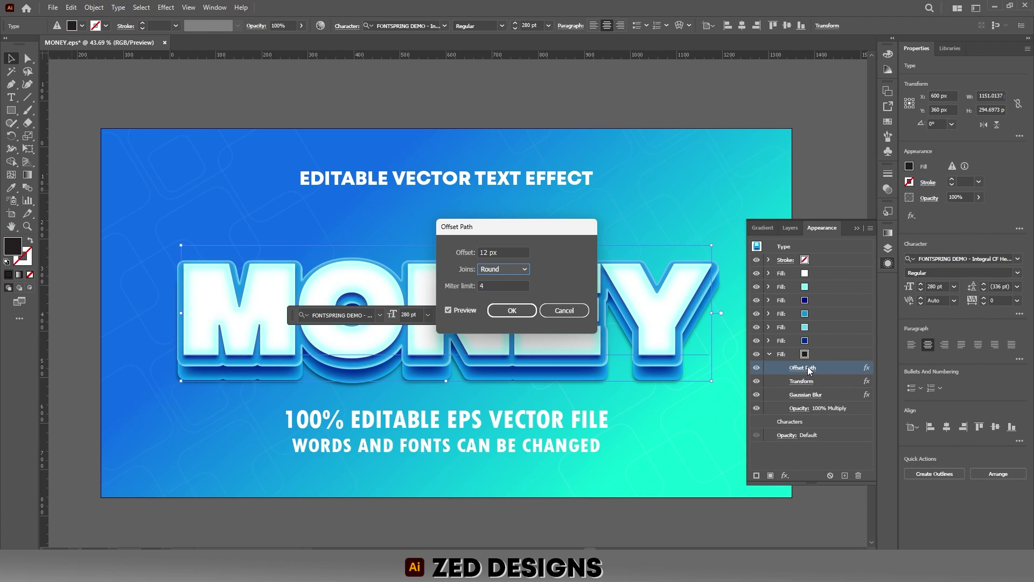
pyautogui.click(512, 310)
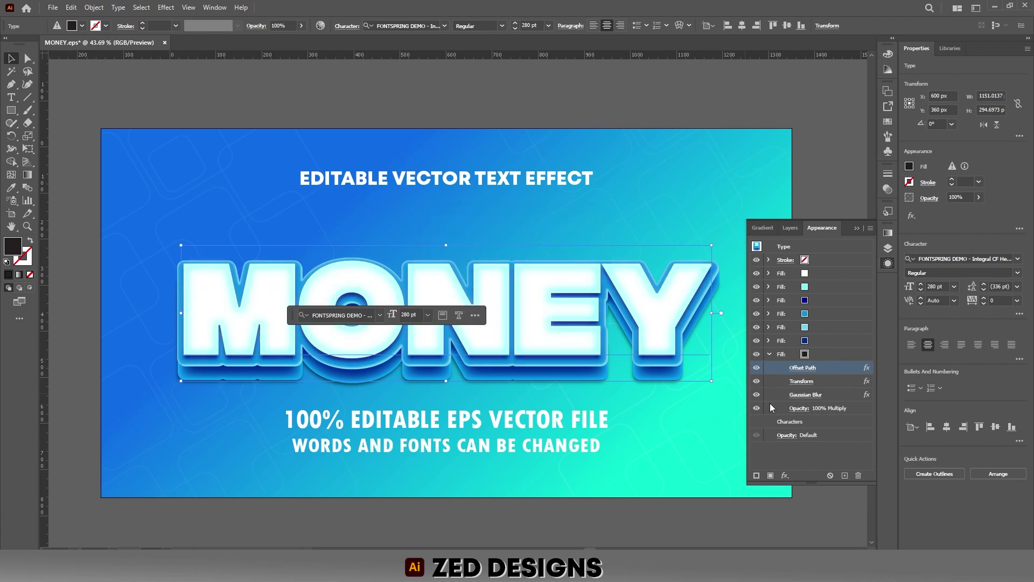
# Collapse the blurred black fill, duplicate it and select the lower copy.
pyautogui.click(829, 360)
pyautogui.click(769, 354)
pyautogui.click(845, 475)
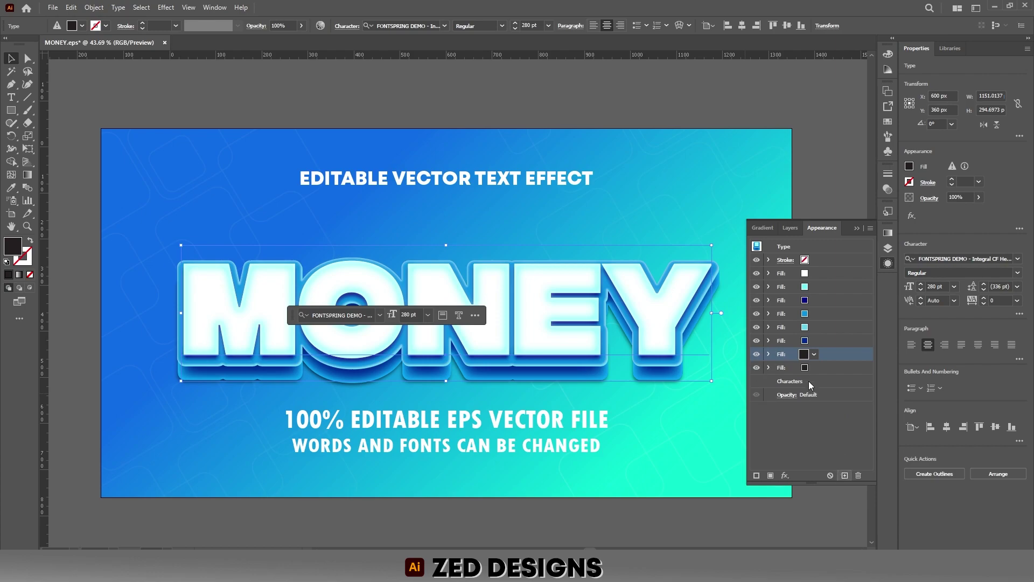
pyautogui.moveTo(823, 373); pyautogui.dragTo(820, 370)
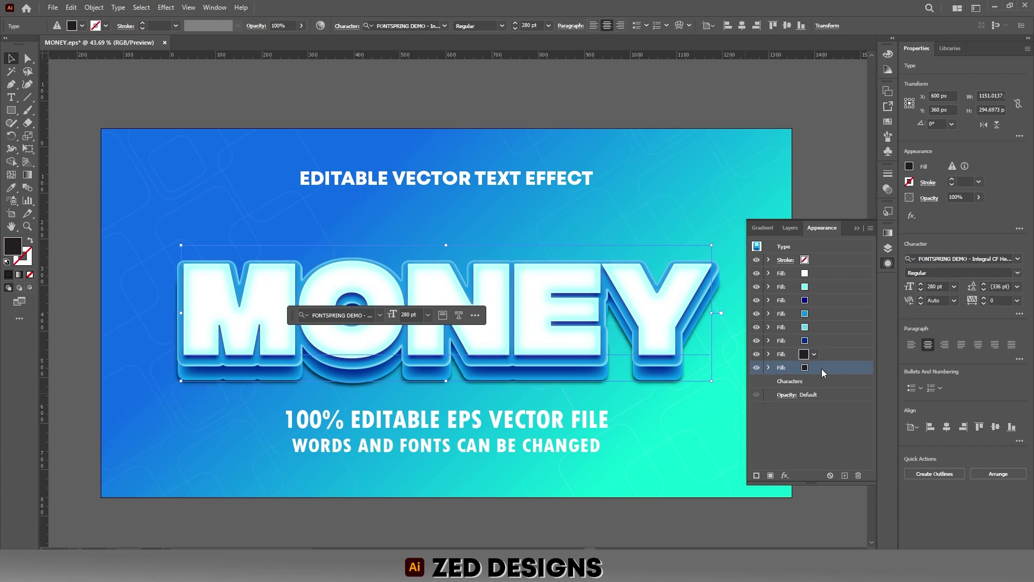
# Expand the lower black copy and set its Transform effect's vertical move to 65 px.
pyautogui.click(769, 368)
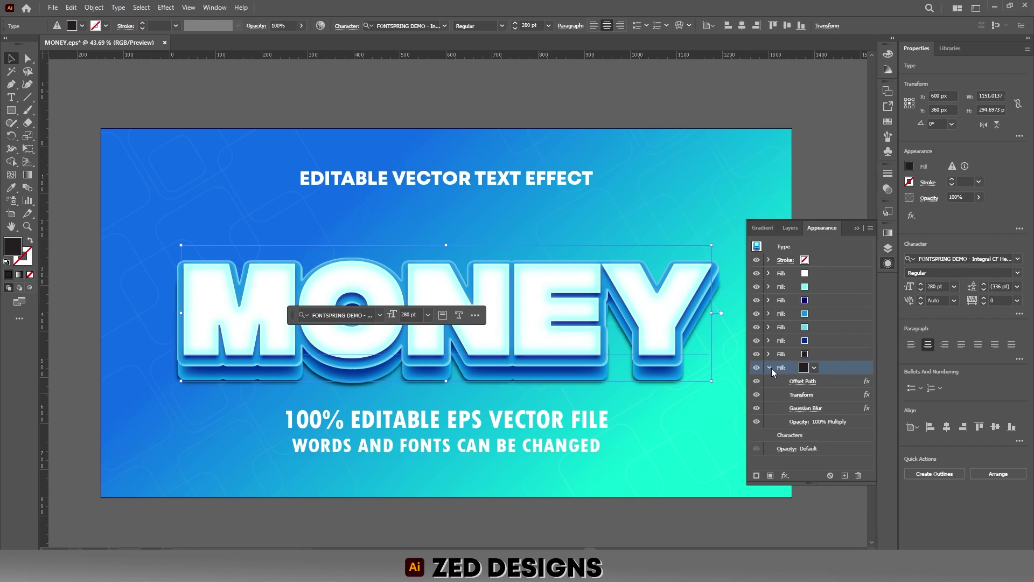
pyautogui.click(825, 398)
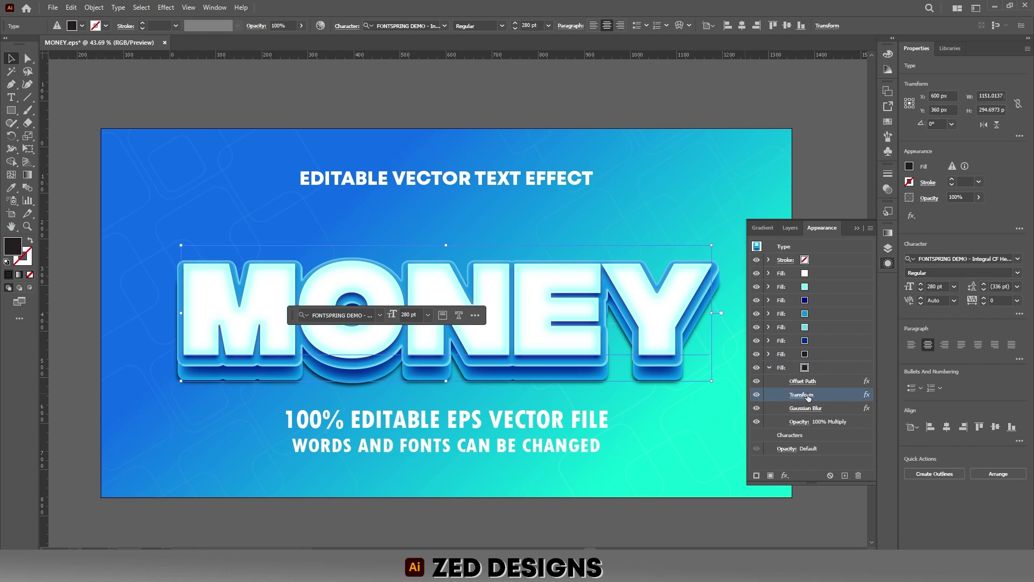
pyautogui.click(809, 397)
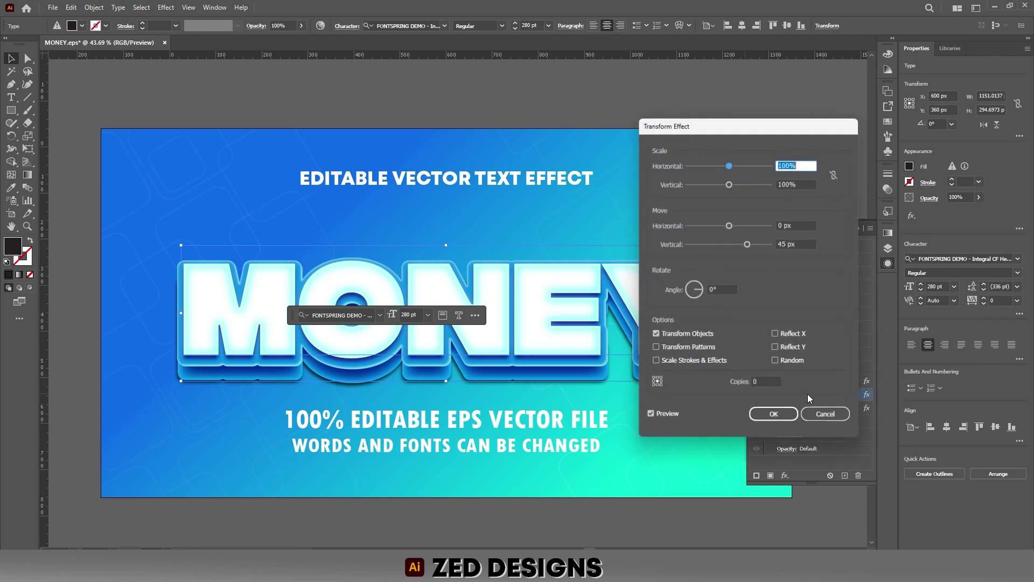
pyautogui.click(798, 244)
pyautogui.doubleClick(798, 244)
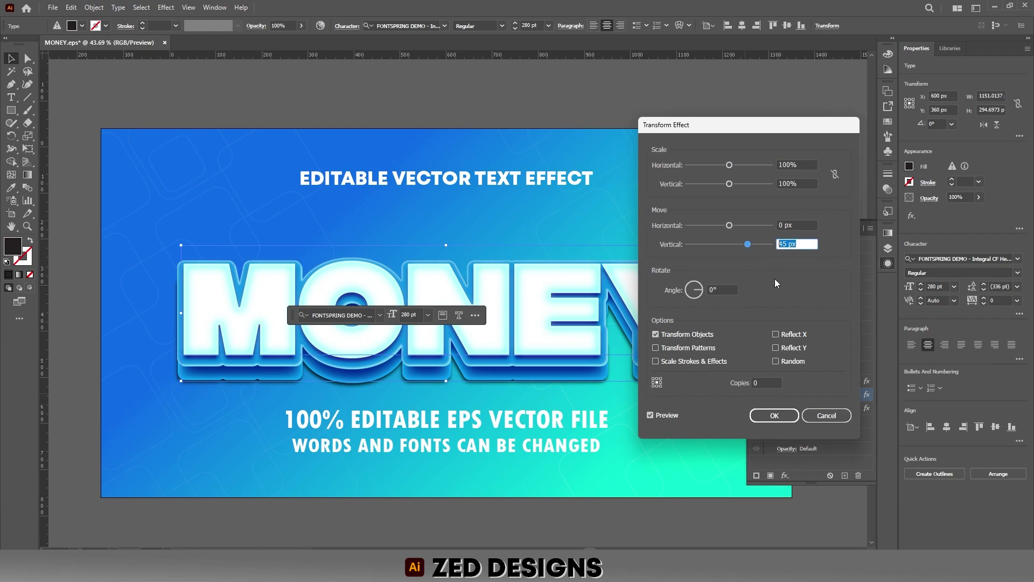
pyautogui.write('65')
pyautogui.press('Tab')
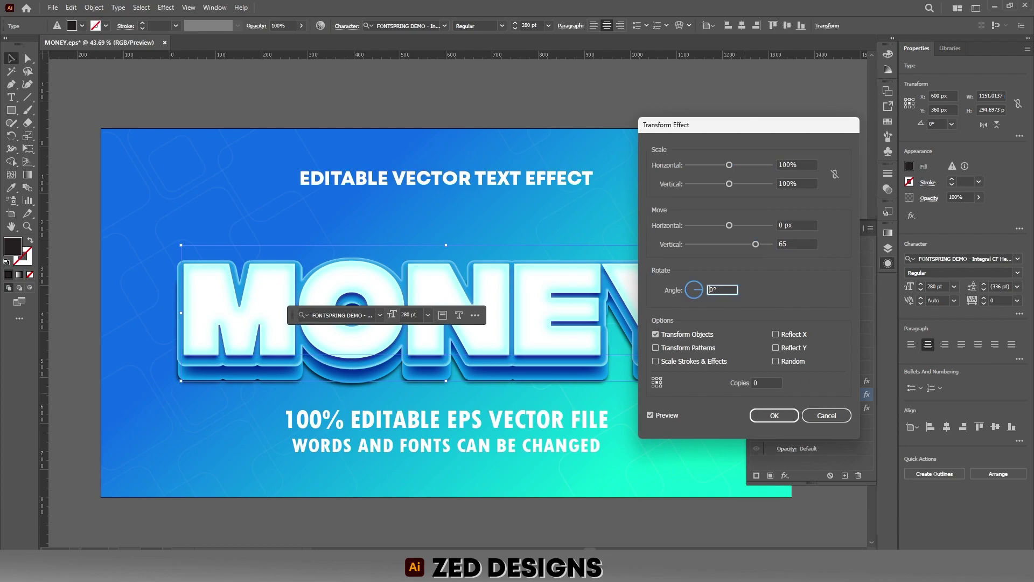
pyautogui.click(800, 243)
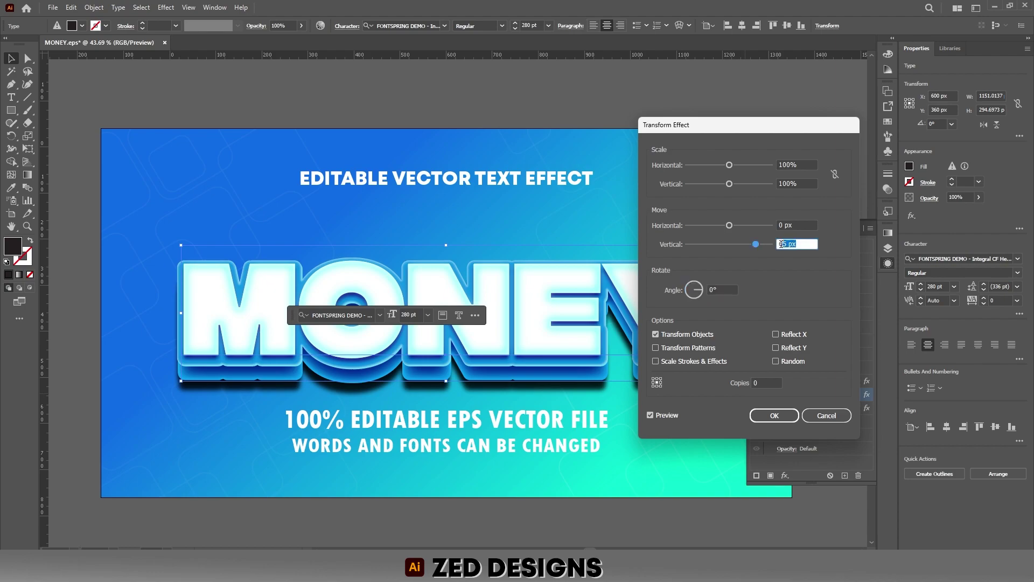
pyautogui.click(780, 418)
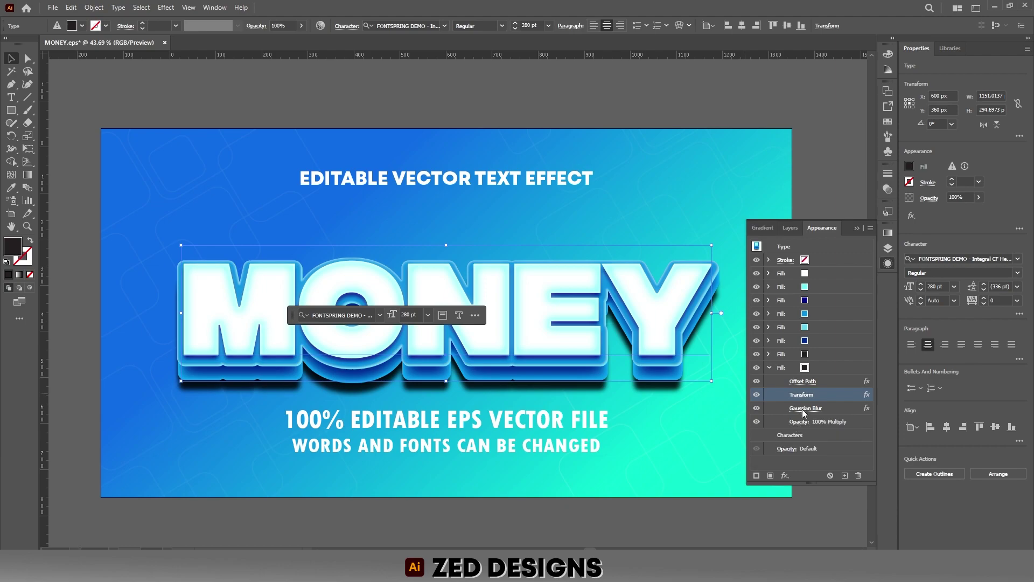
# Set the bottom black fill's Gaussian Blur radius to 35 pixels and its opacity to 50%.
pyautogui.click(804, 411)
pyautogui.write('35')
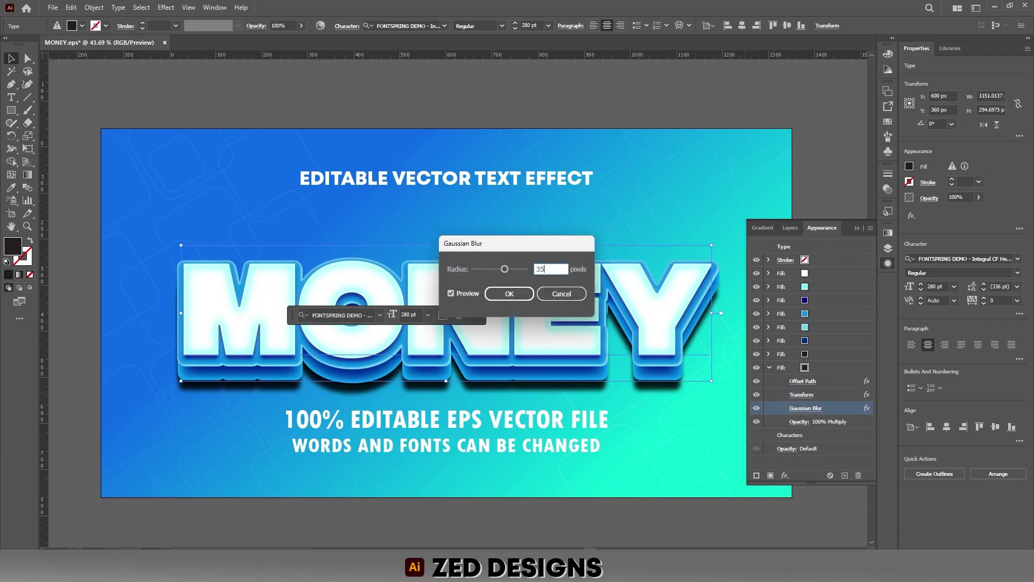
pyautogui.press('Tab')
pyautogui.click(511, 294)
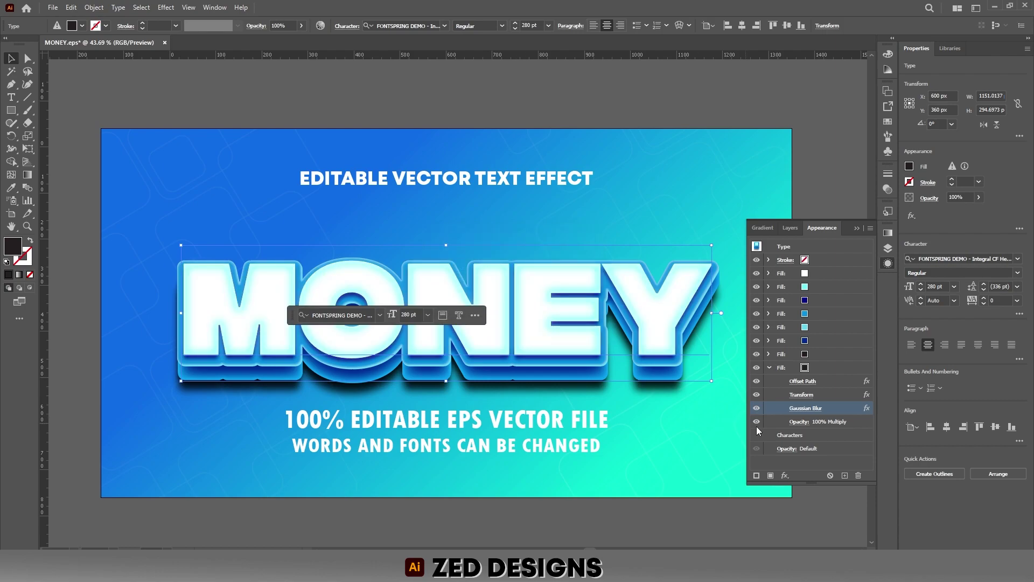
pyautogui.click(799, 422)
pyautogui.write('50')
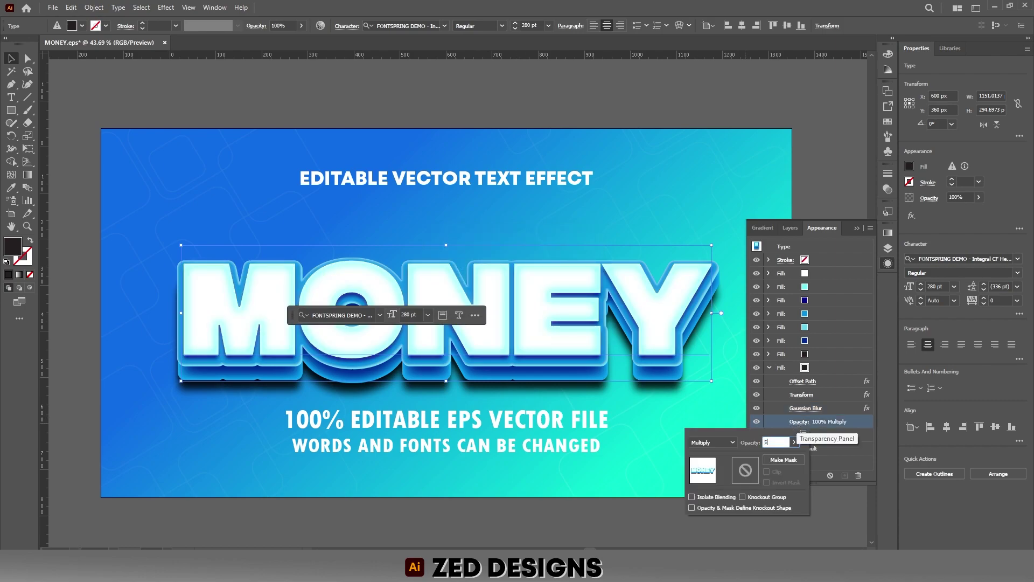
pyautogui.press('Return')
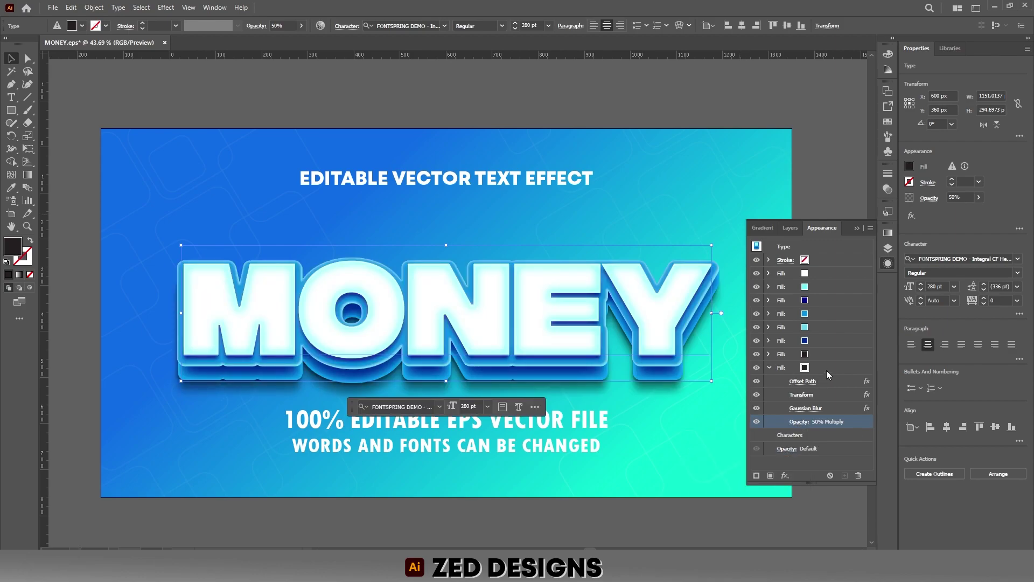
# Collapse the bottom 50% Multiply fill, duplicate it and select the new lowest copy.
pyautogui.click(825, 369)
pyautogui.click(769, 368)
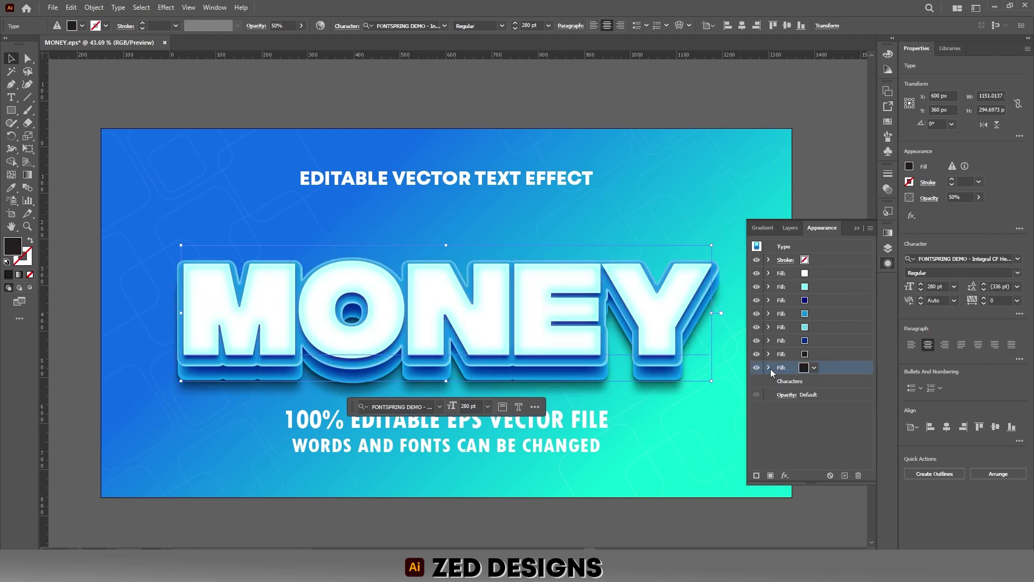
pyautogui.click(843, 475)
pyautogui.click(829, 384)
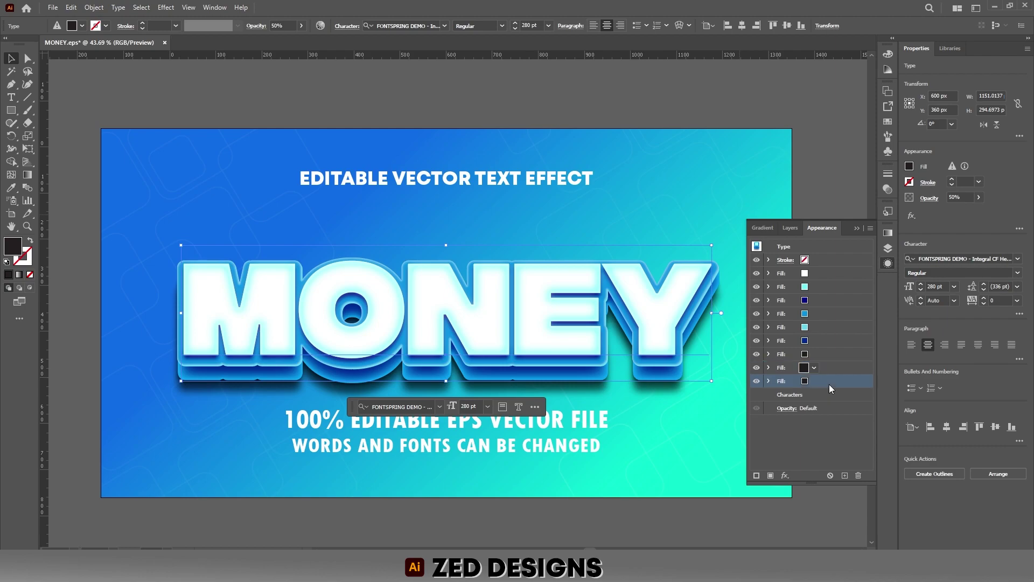
# Expand the lowest black fill and set its Transform effect's vertical move to 80 px.
pyautogui.click(768, 381)
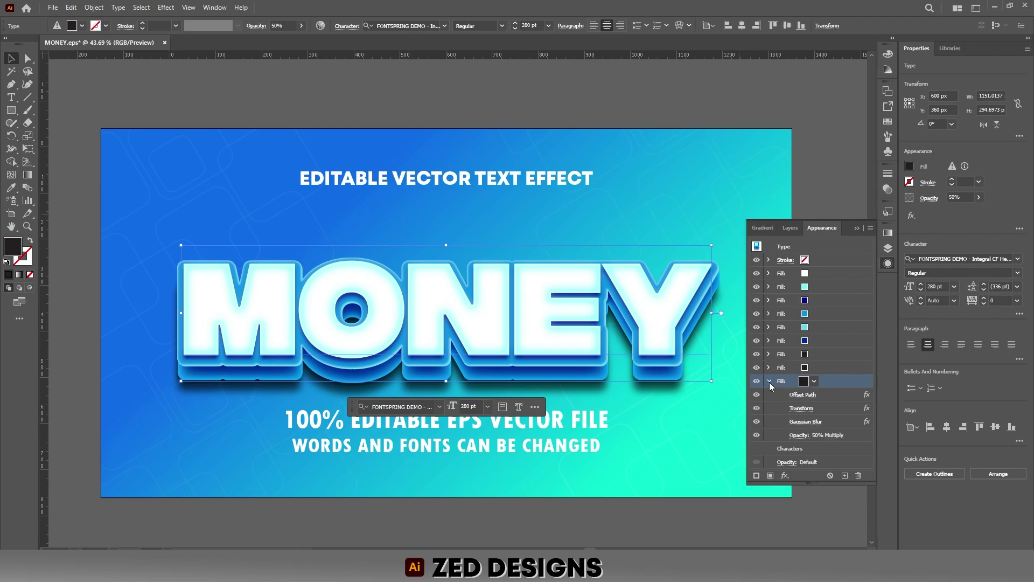
pyautogui.click(802, 409)
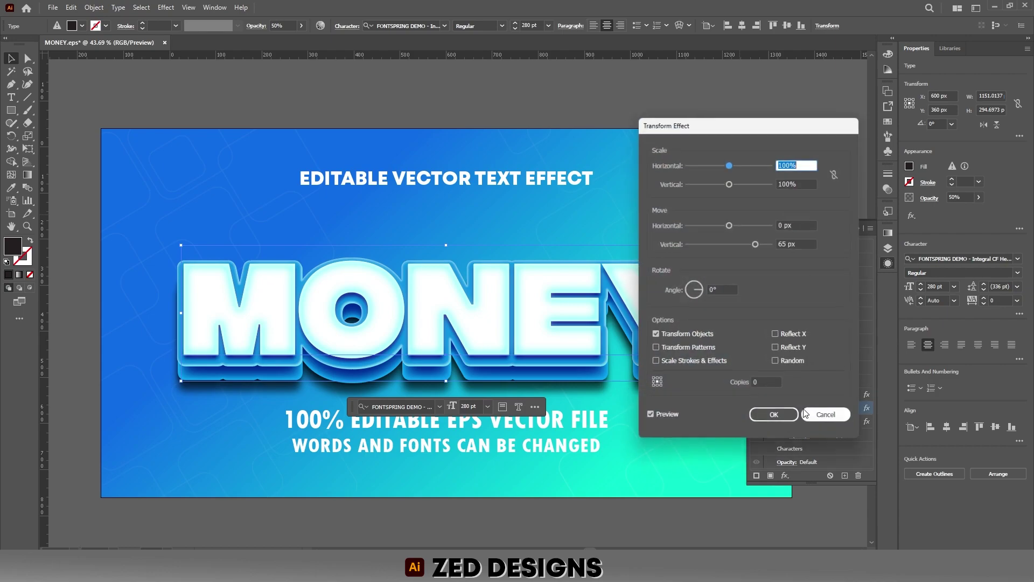
pyautogui.click(798, 245)
pyautogui.hotkey('ctrl', 'a')
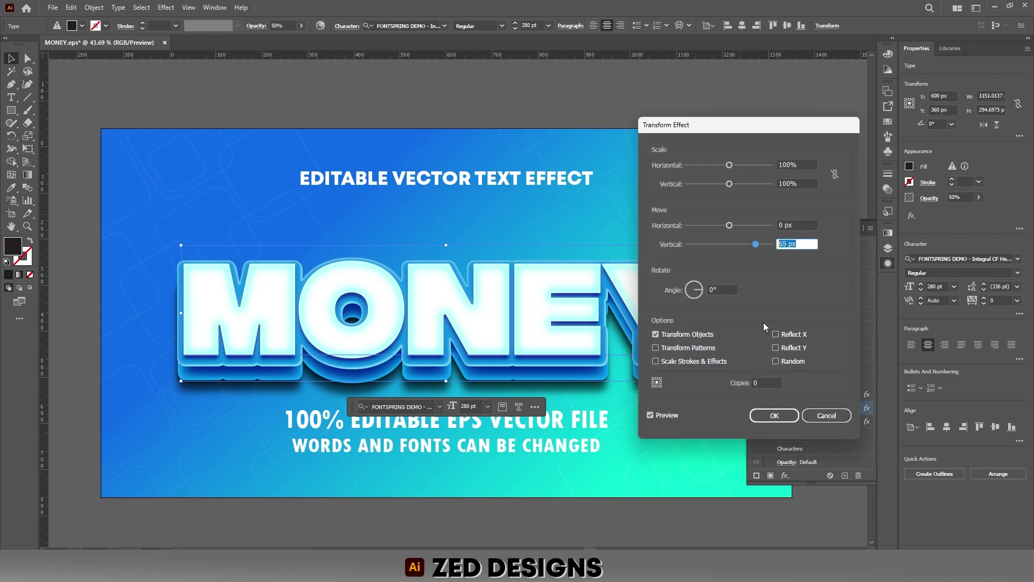
pyautogui.write('80')
pyautogui.press('Tab')
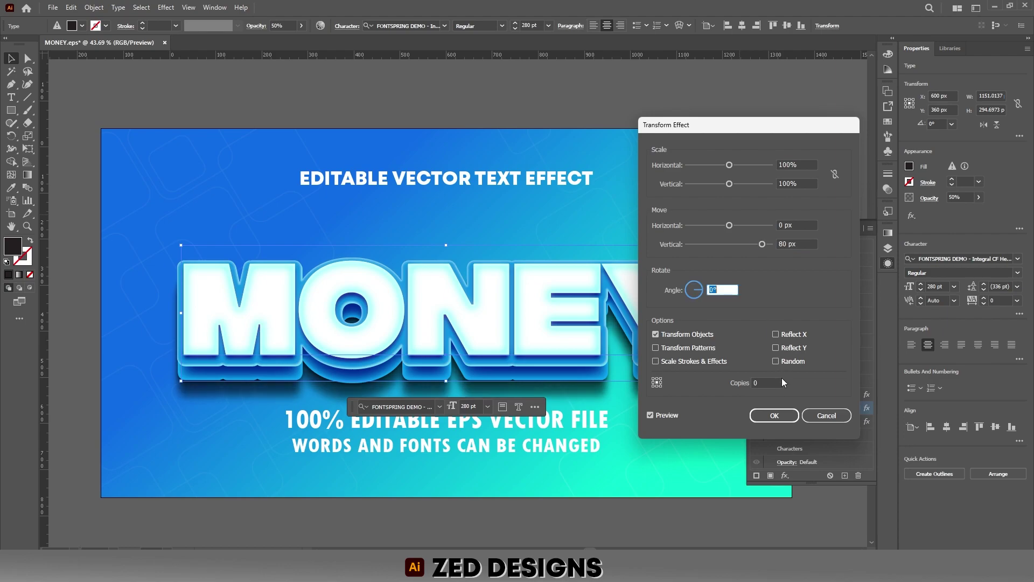
pyautogui.click(781, 415)
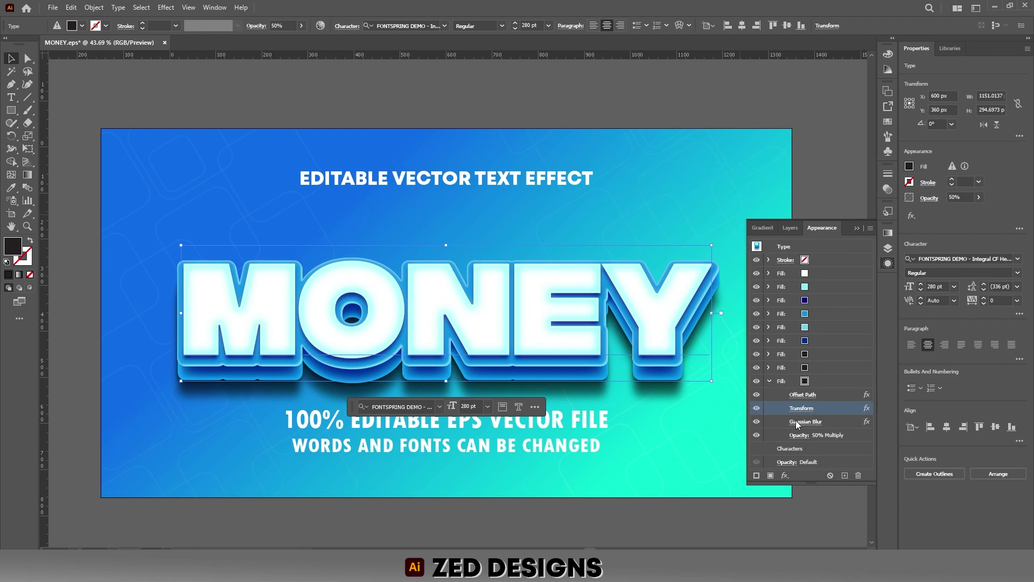
# Set the lowest black fill's Gaussian Blur radius to 45 pixels and its opacity to 25%, and collapse the fill.
pyautogui.click(796, 420)
pyautogui.write('45')
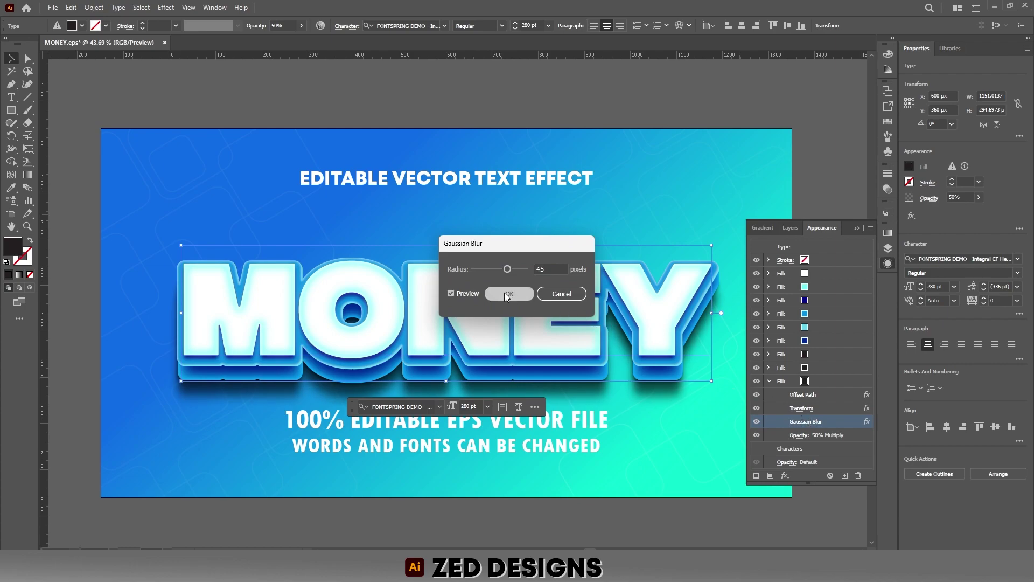
pyautogui.press('Return')
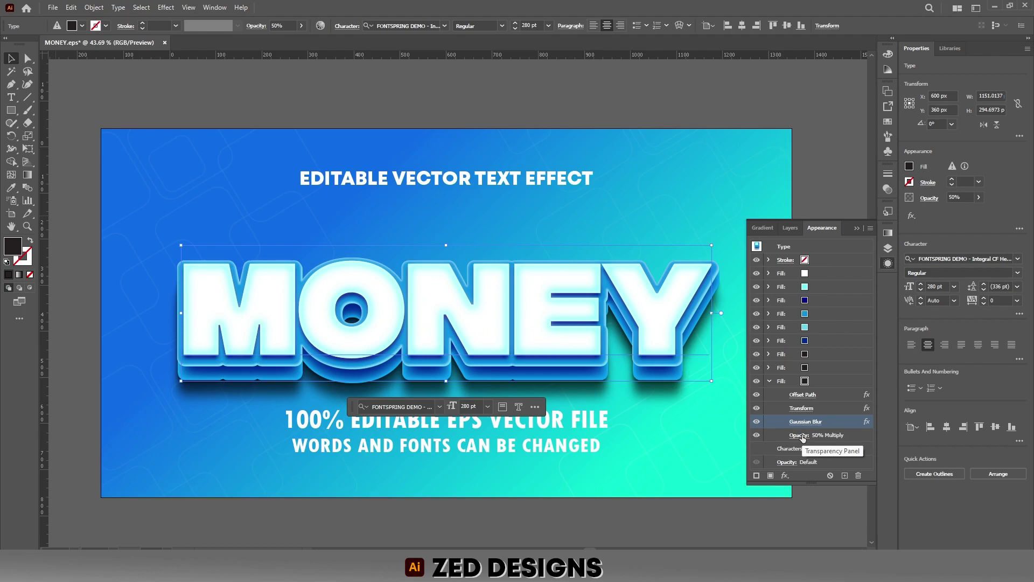
pyautogui.click(800, 435)
pyautogui.write('25')
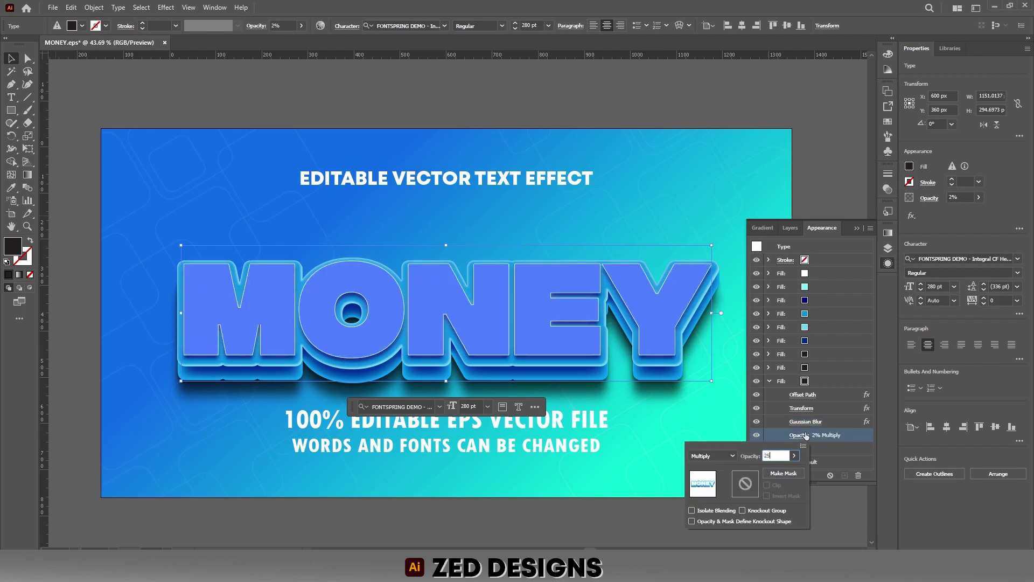
pyautogui.press('Return')
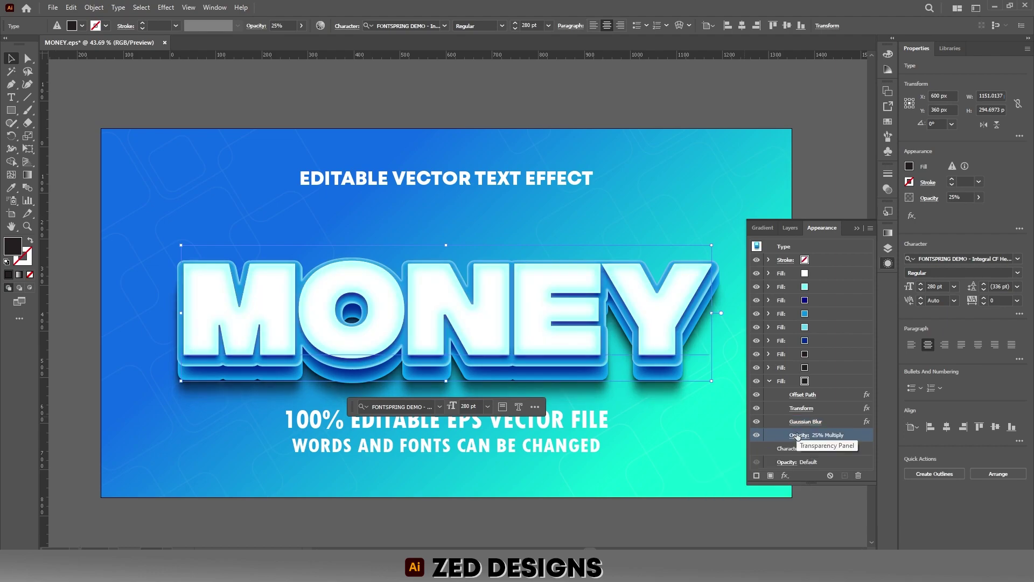
pyautogui.click(770, 381)
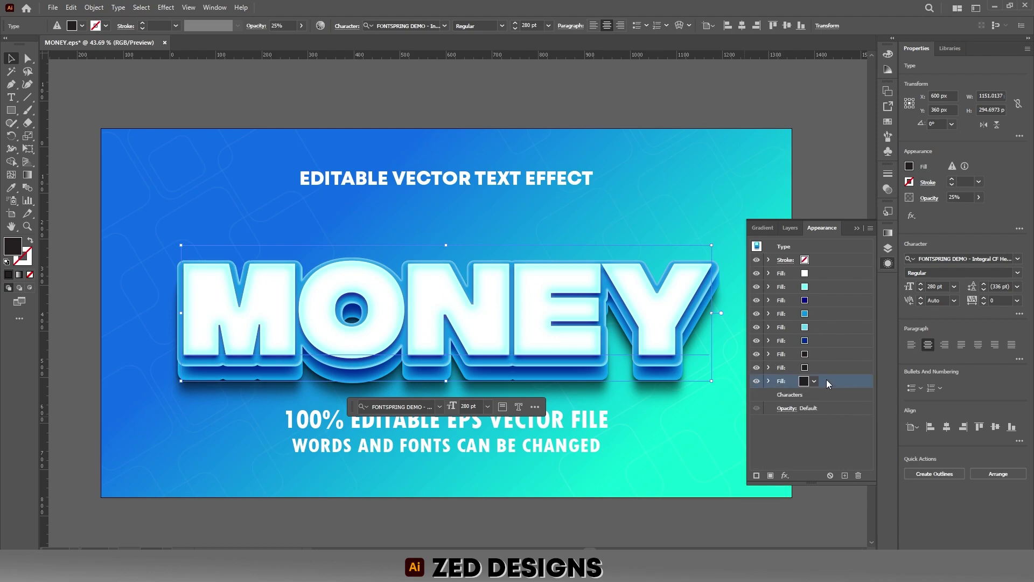
# Apply a horizontal Arc warp with 10% bend to the whole MONEY type object, collapse the appearance settings and deselect the text.
pyautogui.click(813, 248)
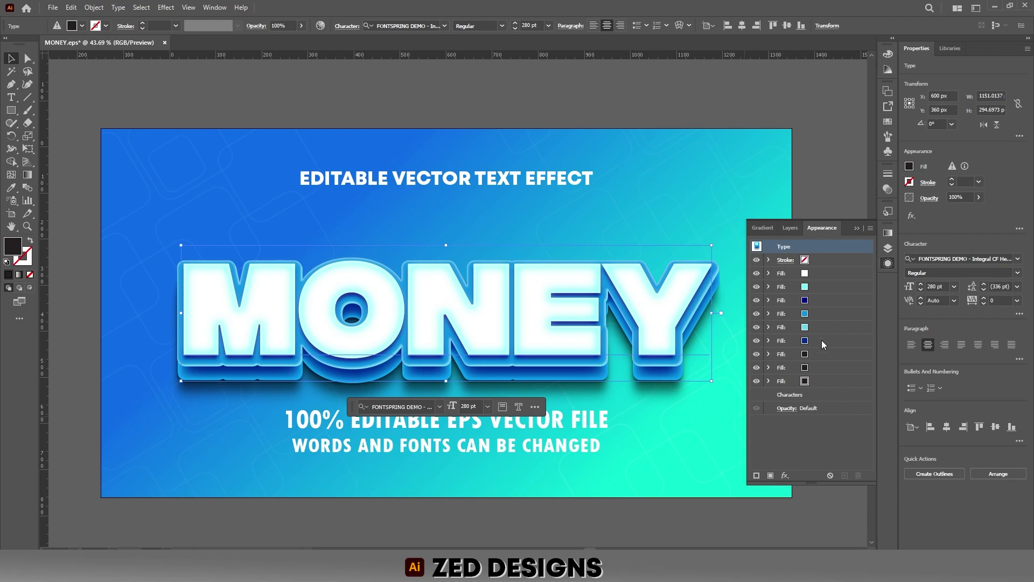
pyautogui.click(786, 475)
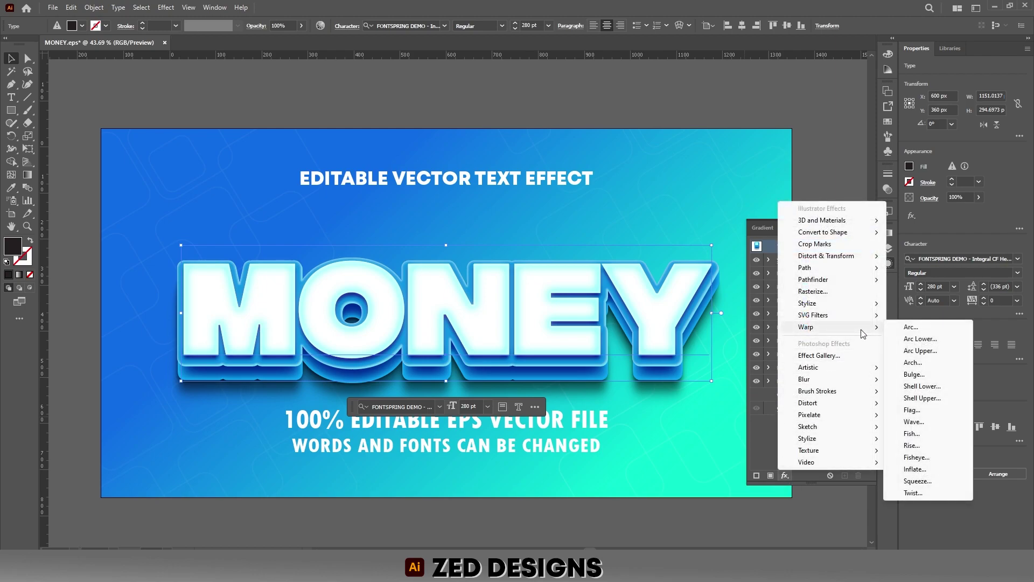
pyautogui.click(914, 331)
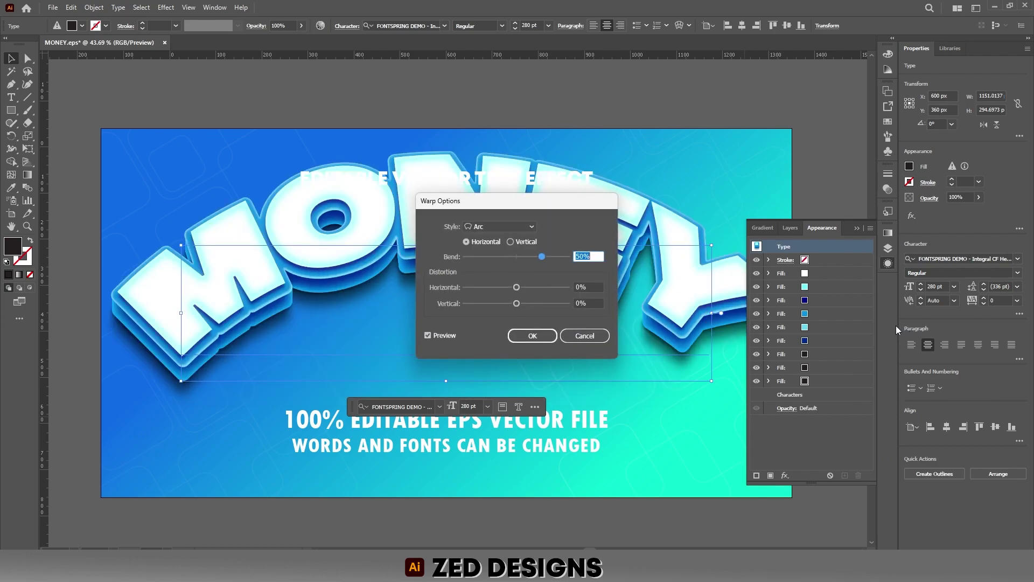
pyautogui.write('10')
pyautogui.press('Tab')
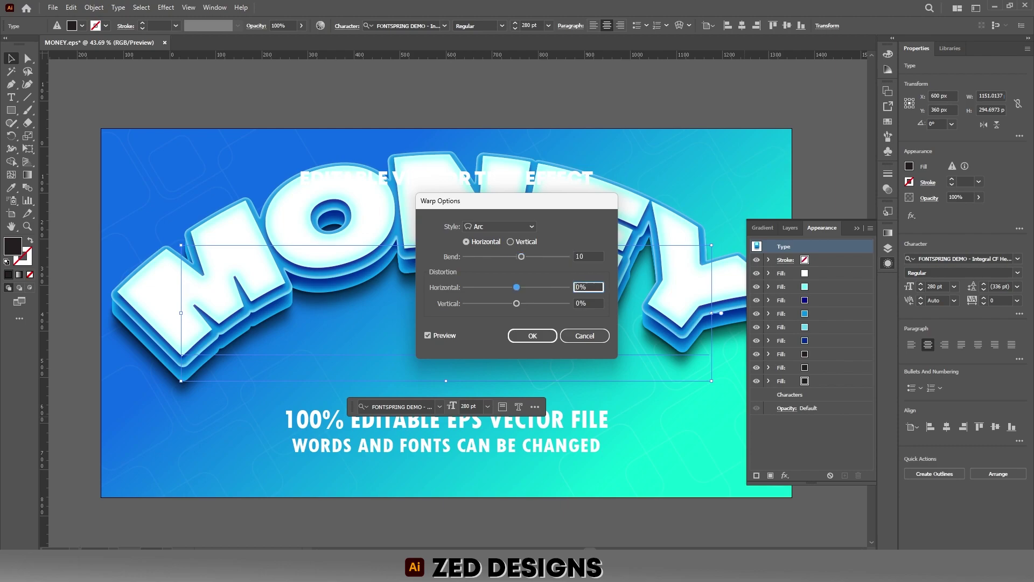
pyautogui.click(529, 335)
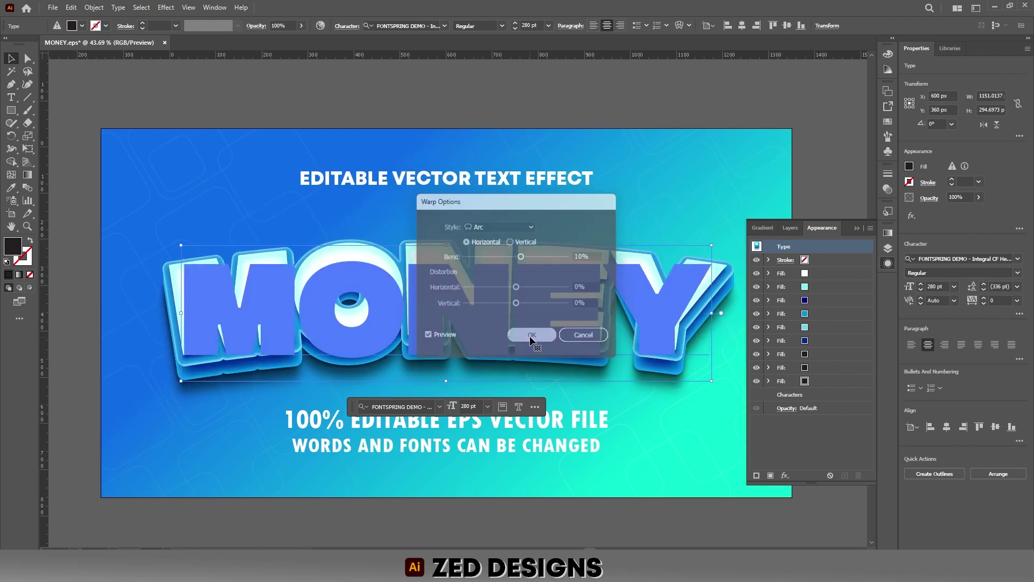
pyautogui.click(857, 228)
pyautogui.click(531, 504)
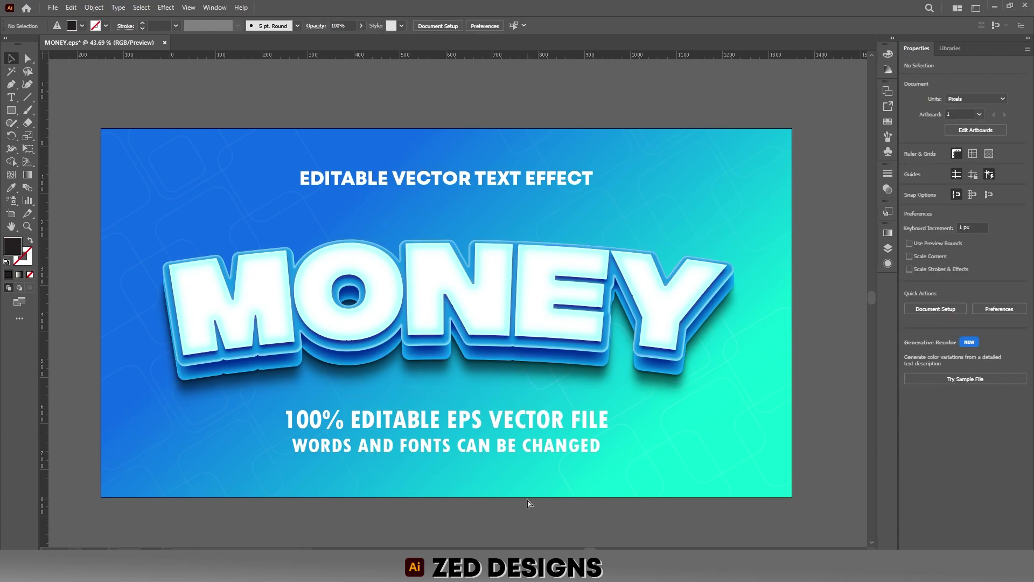
pyautogui.scroll(3, 492, 474)
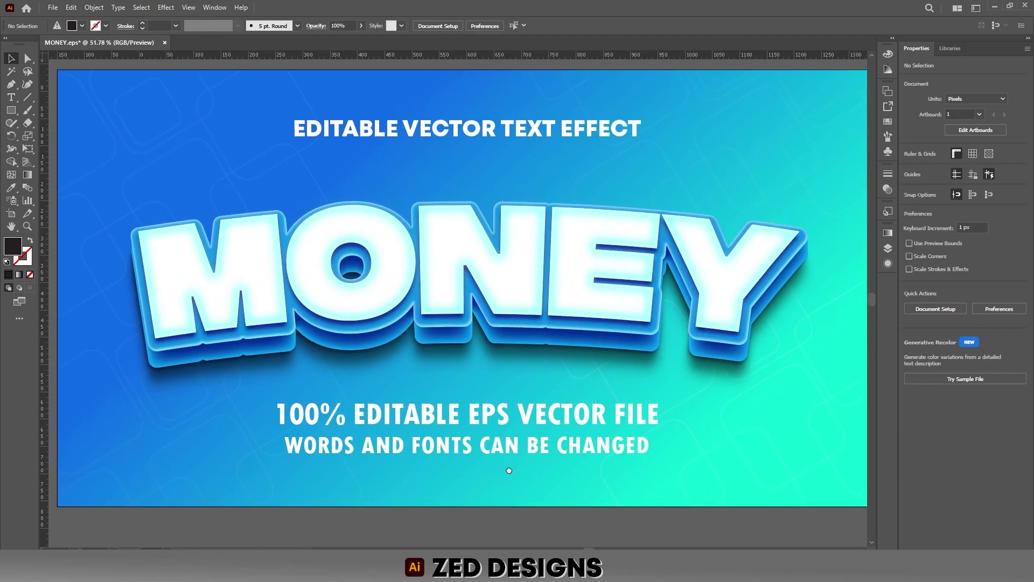